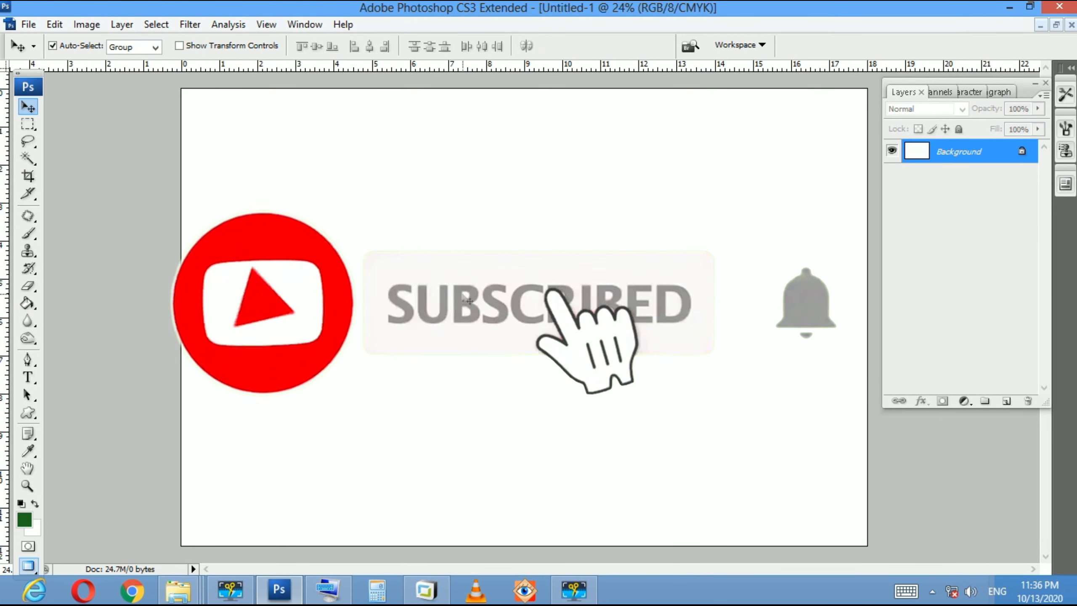
# Open Image Size to check the blank canvas is 3600 × 2400 px at 200 ppi
pyautogui.hotkey('ctrl', 'alt', 'i')
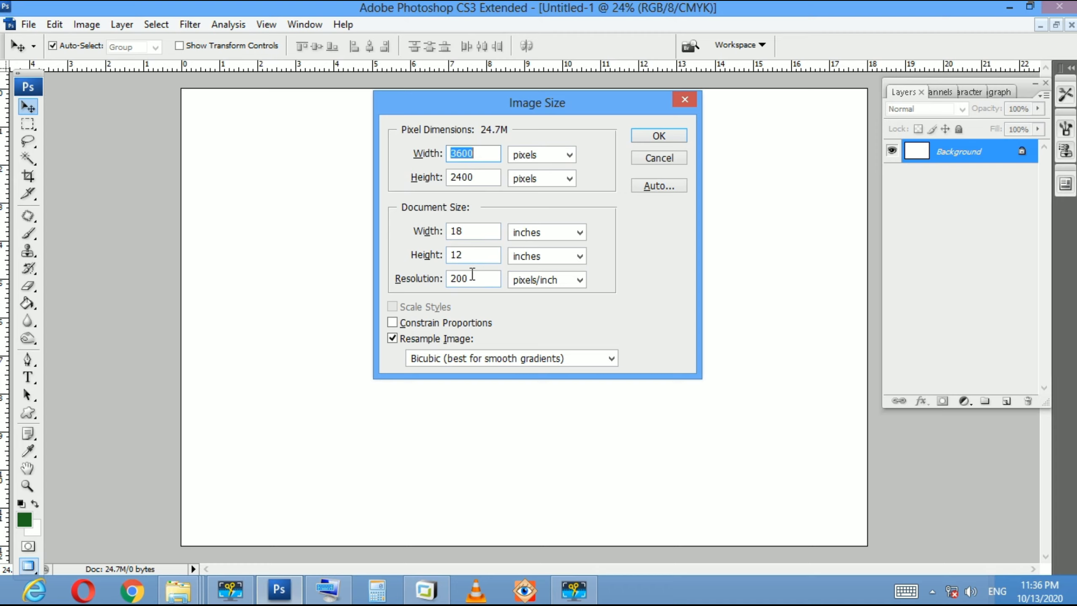
# Keep the 3600 × 2400 px canvas size and set the foreground colour to green 0fab17 (R 15)
pyautogui.click(659, 137)
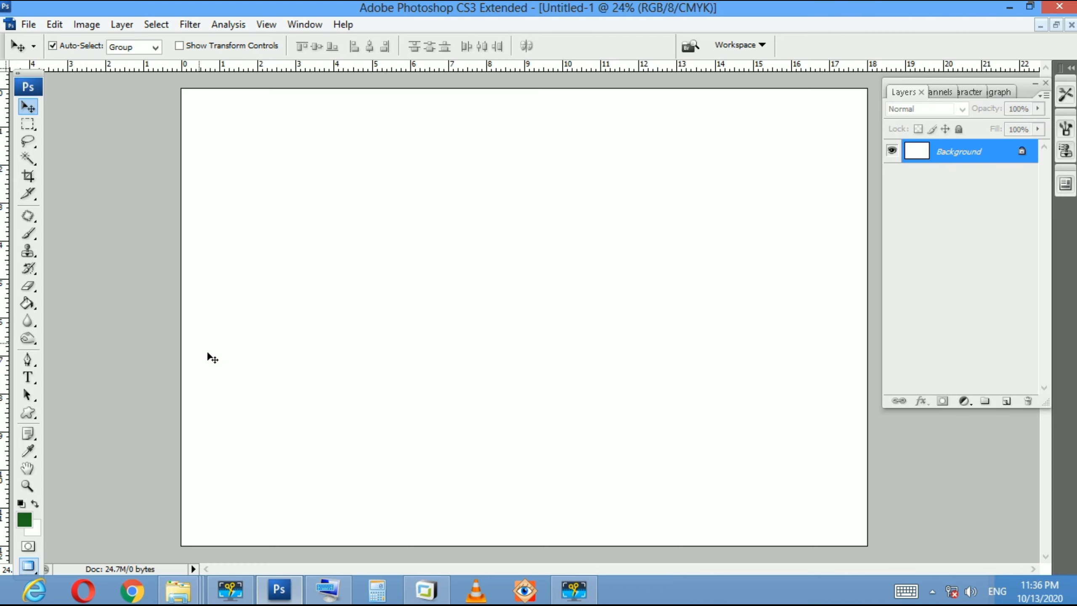
pyautogui.click(23, 518)
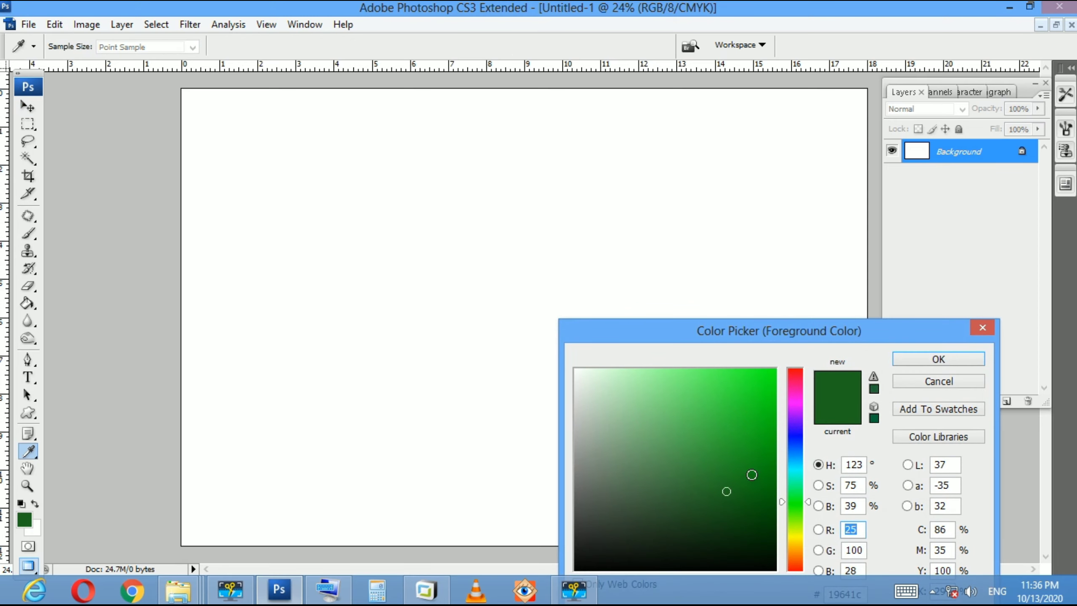
pyautogui.write('15')
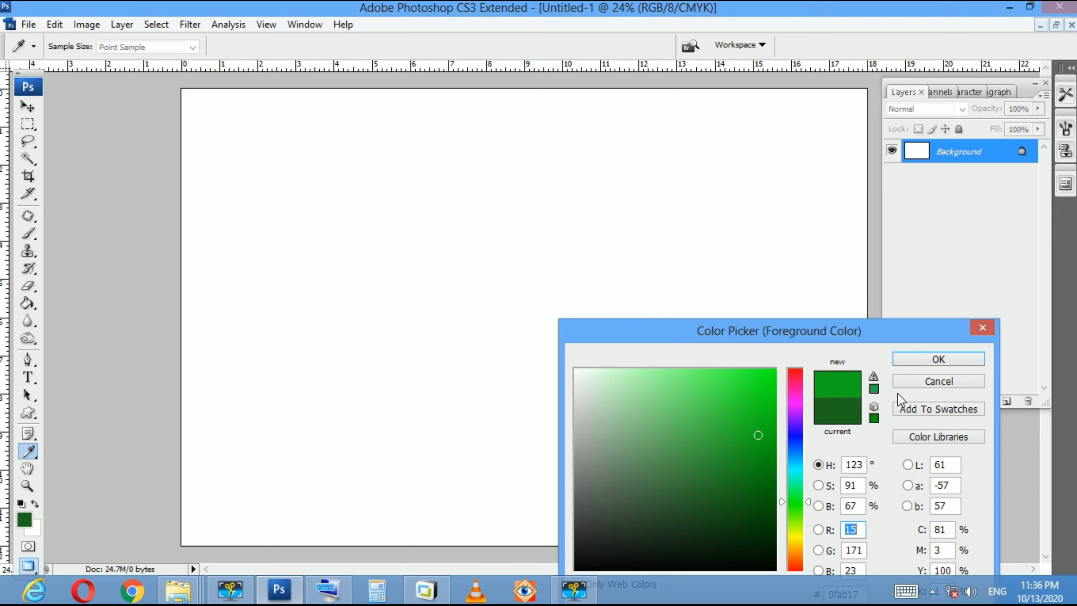
pyautogui.click(925, 359)
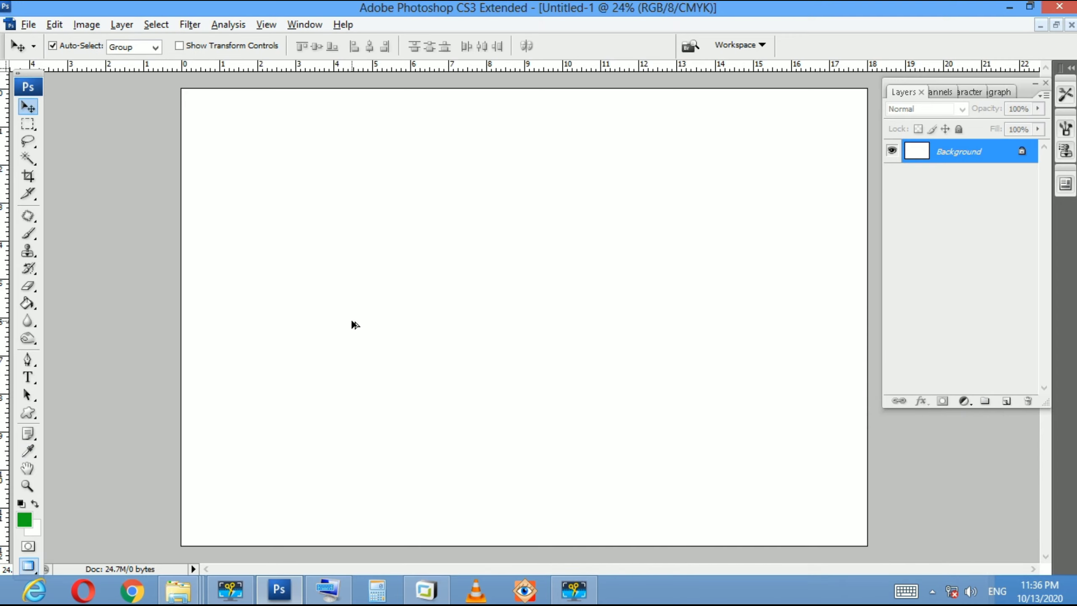
# Fill the canvas with the green foreground and pick the filled circle preset for the Custom Shape tool
pyautogui.hotkey('alt', 'BackSpace')
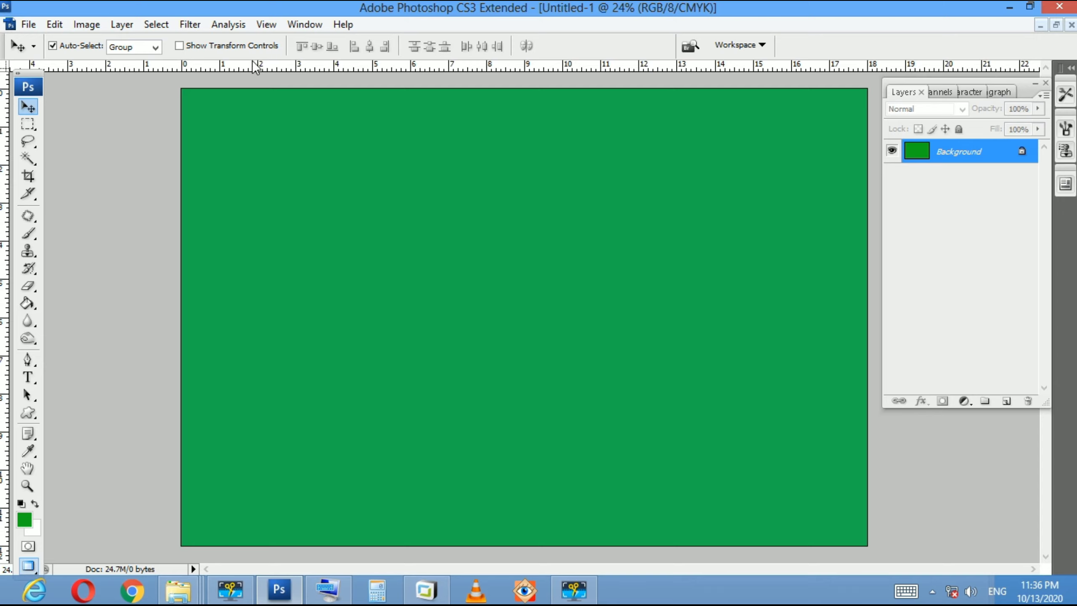
pyautogui.press('u')
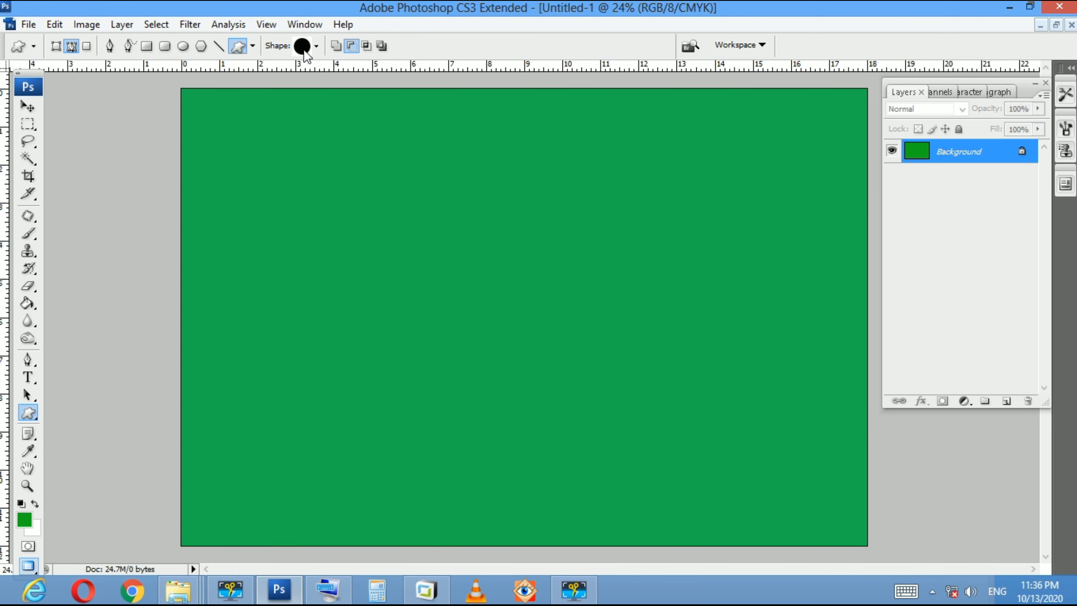
pyautogui.click(304, 52)
pyautogui.click(141, 198)
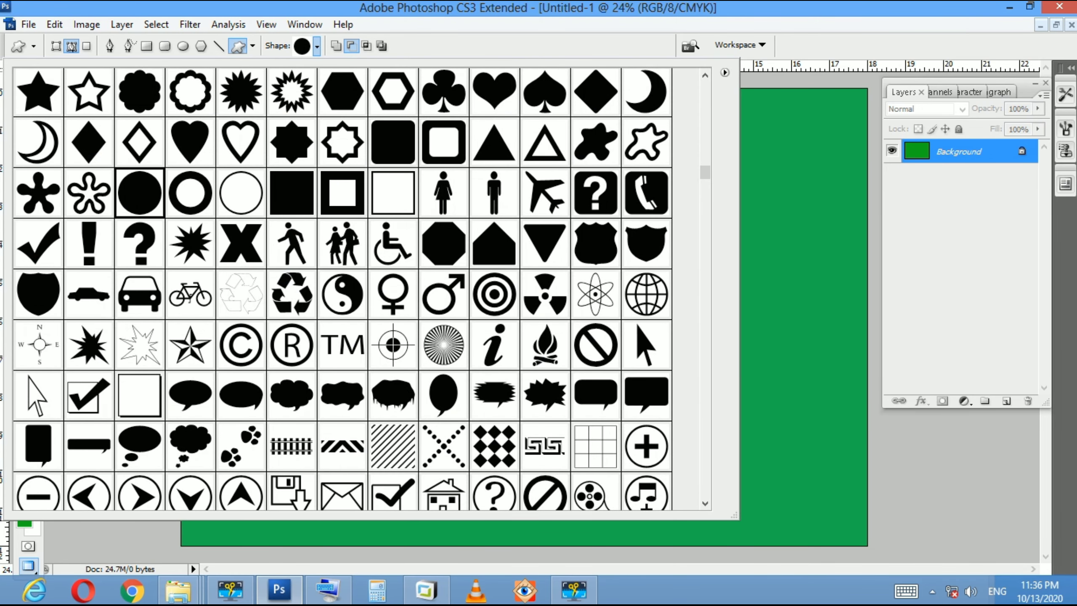
pyautogui.click(842, 254)
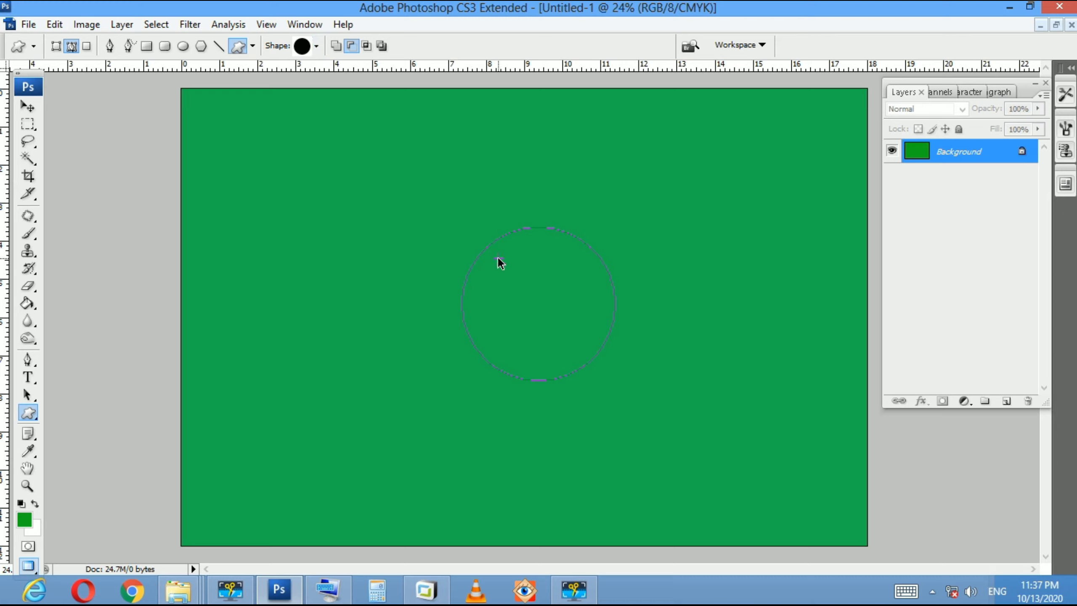
# Turn the circle path into a selection on new Layer 1 and fill it black (Lightness -100)
pyautogui.hotkey('ctrl', 'Return')
pyautogui.hotkey('ctrl', 'shift', 'n')
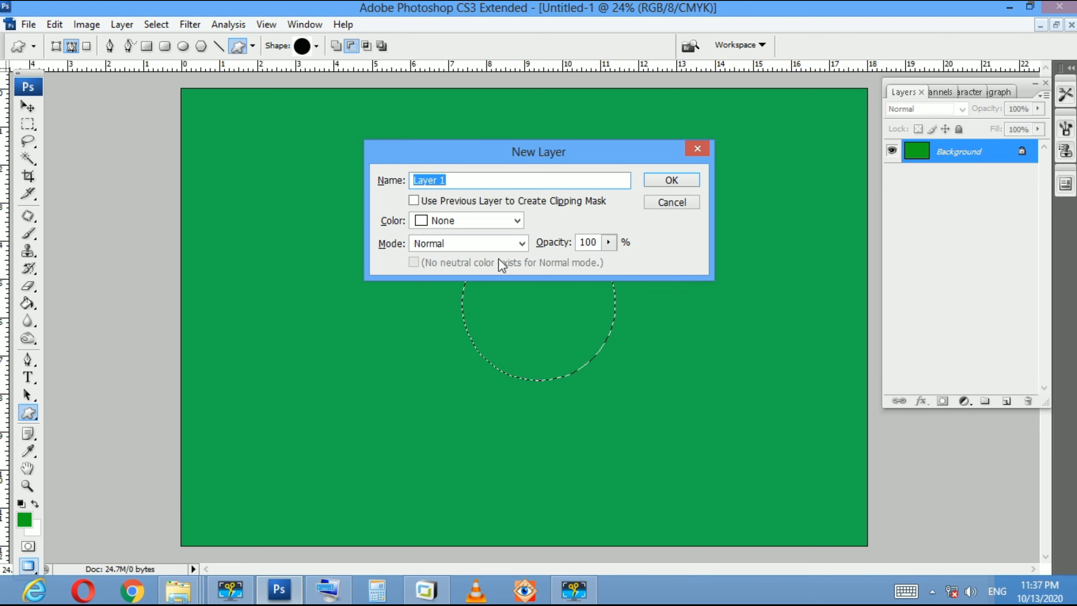
pyautogui.press('Return')
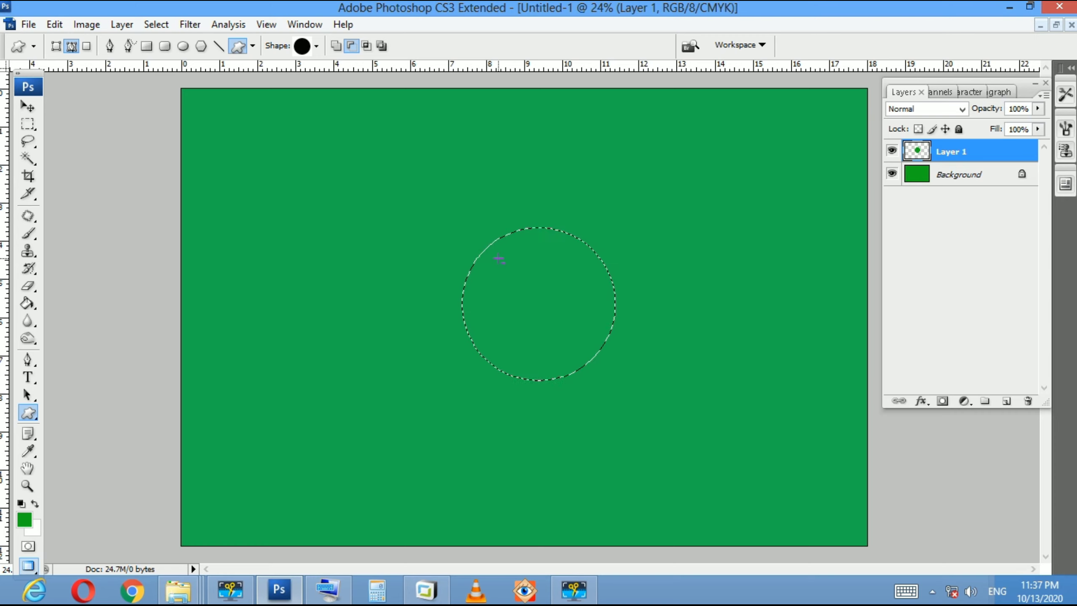
pyautogui.hotkey('alt', 'BackSpace')
pyautogui.hotkey('ctrl', 'u')
pyautogui.moveTo(828, 362); pyautogui.dragTo(748, 363)
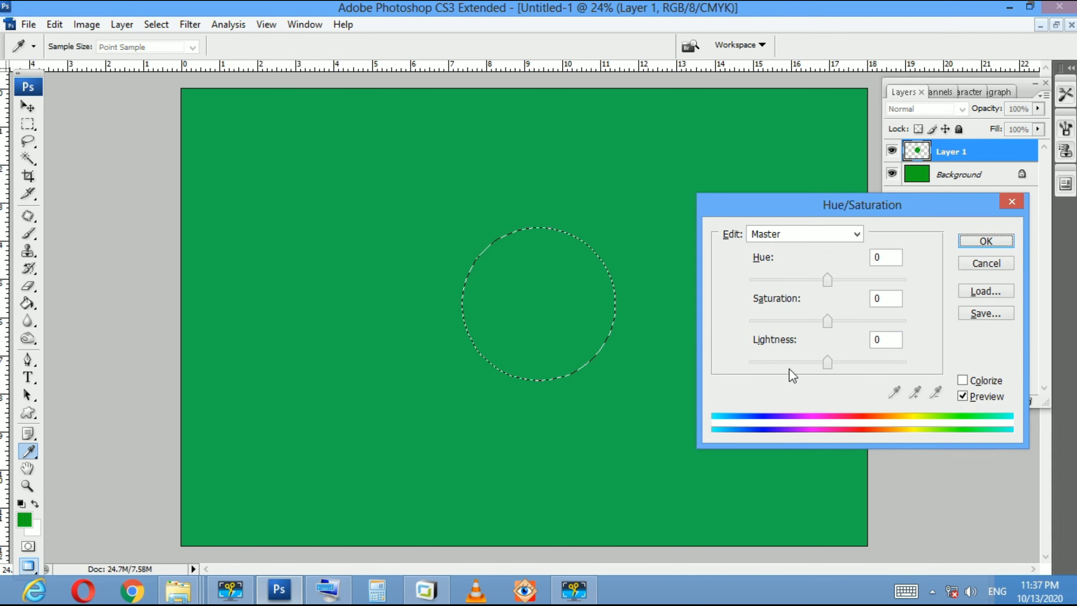
pyautogui.press('Return')
# Stroke the circle selection with a 5 px white outline, then deselect
pyautogui.press('u')
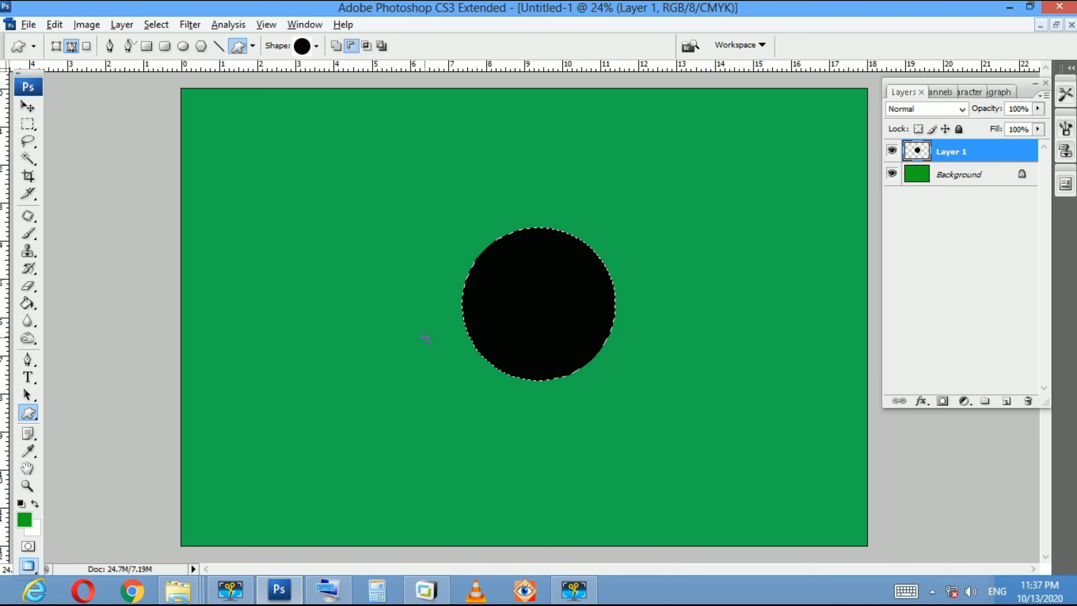
pyautogui.hotkey('alt', 'e')
pyautogui.press('s')
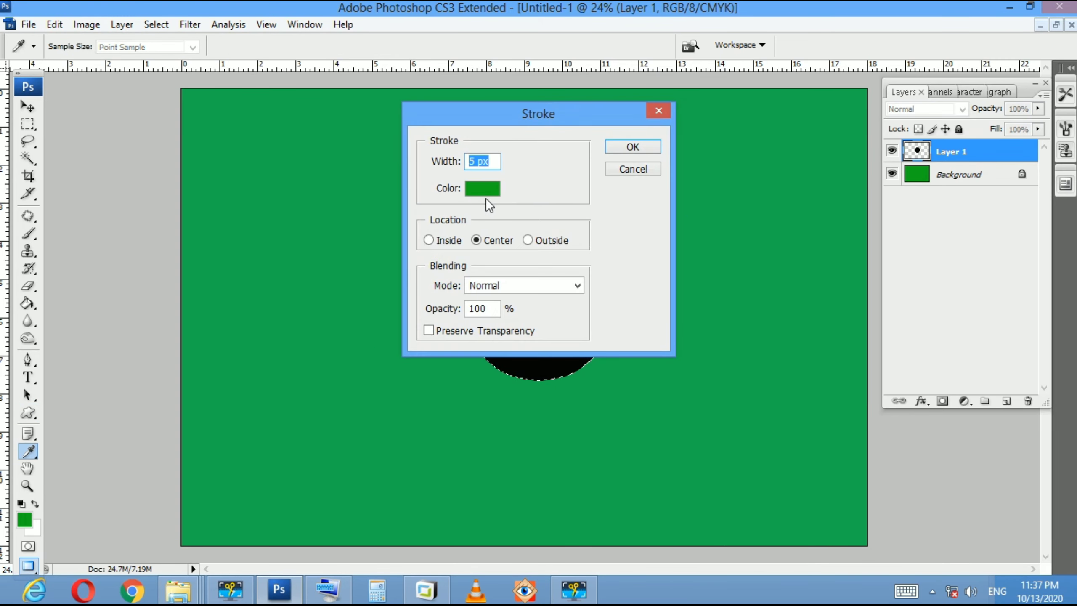
pyautogui.click(482, 193)
pyautogui.moveTo(576, 384); pyautogui.dragTo(563, 363)
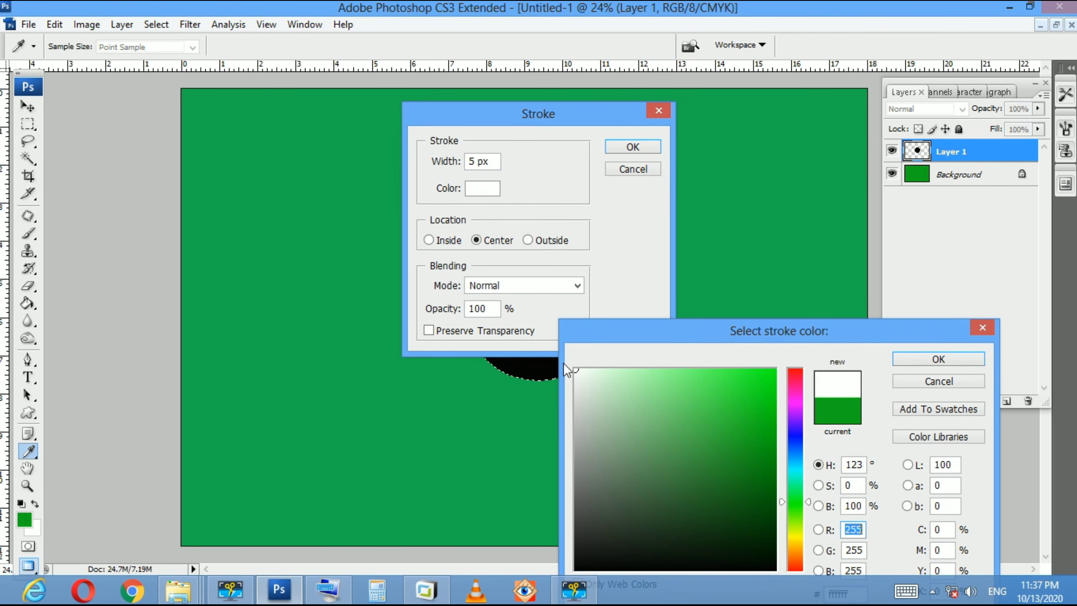
pyautogui.press('Return')
pyautogui.press('Return')
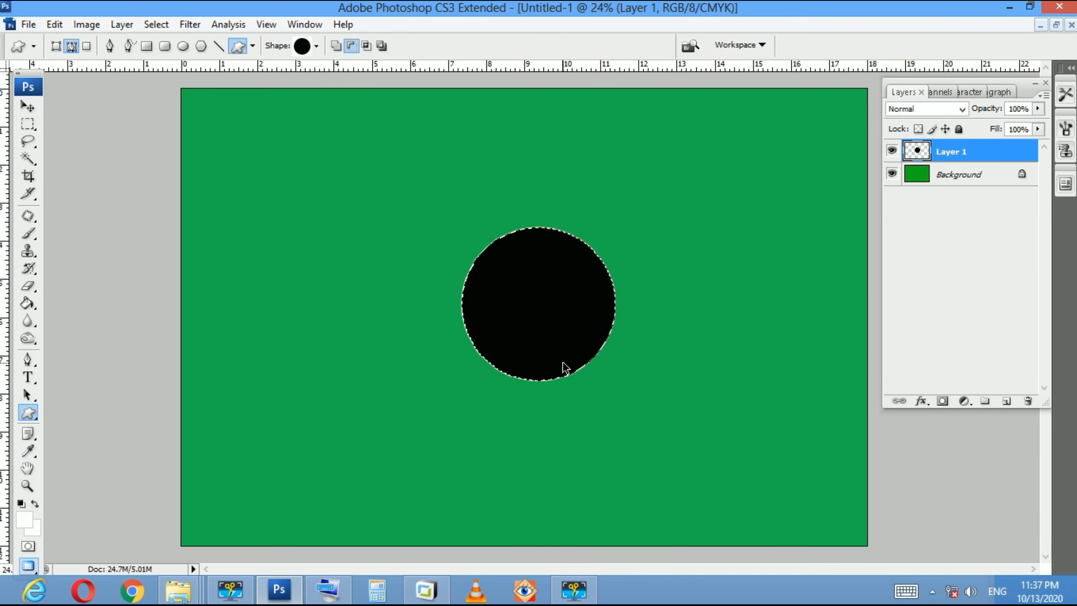
pyautogui.hotkey('ctrl', 'd')
# Enlarge the black circle to about 108.7% and reposition it slightly right and down
pyautogui.press('v')
pyautogui.moveTo(568, 342); pyautogui.dragTo(566, 339)
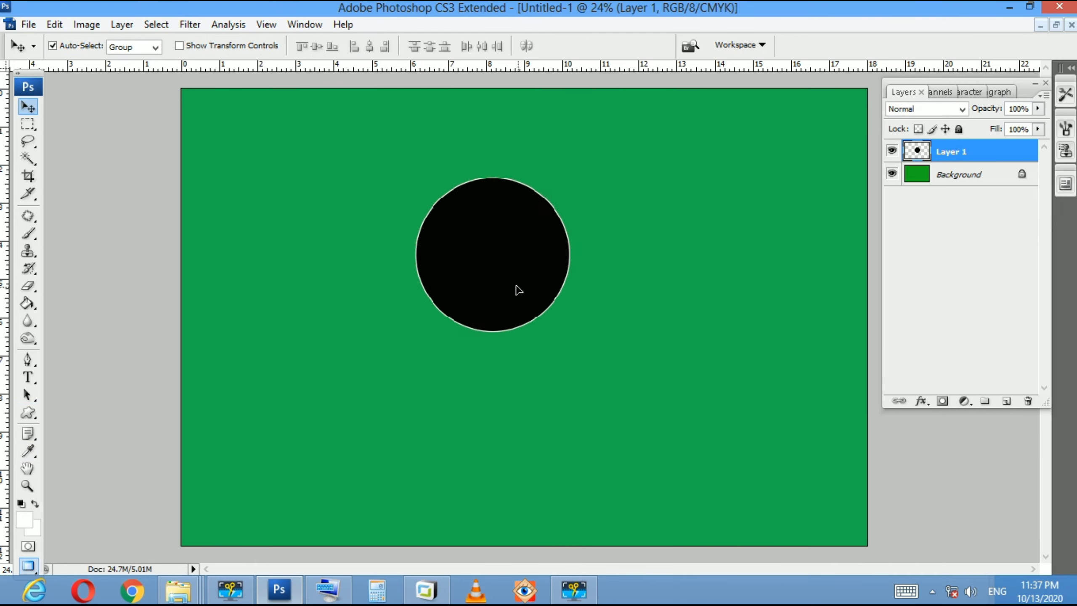
pyautogui.hotkey('ctrl', 't')
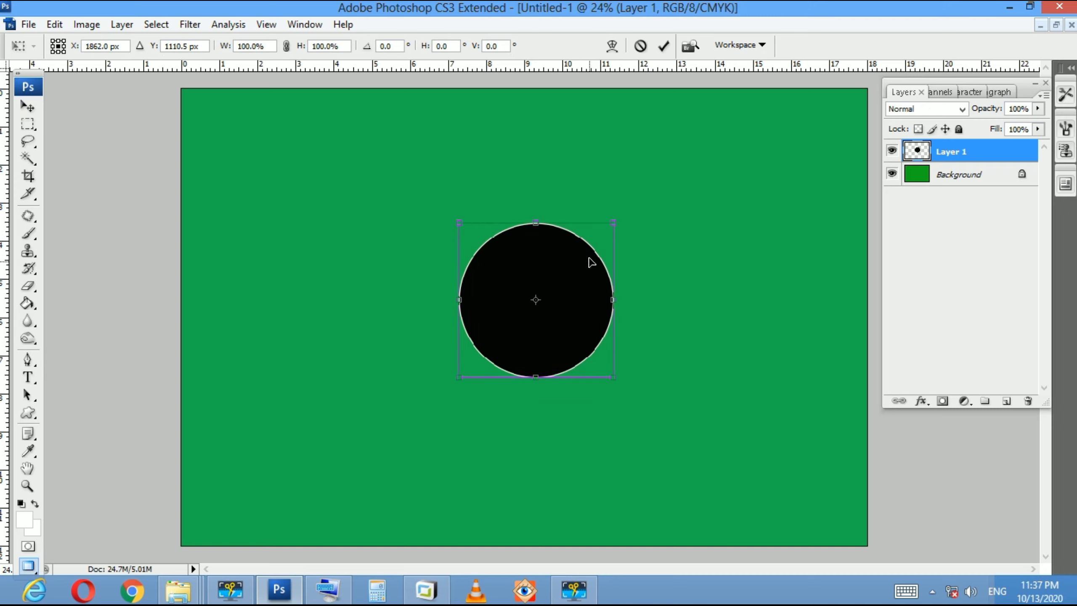
pyautogui.moveTo(613, 222); pyautogui.dragTo(627, 209)
pyautogui.moveTo(592, 312)
pyautogui.mouseDown()
pyautogui.moveTo(626, 322)
pyautogui.moveTo(545, 361)
pyautogui.mouseUp()
pyautogui.press('Return')
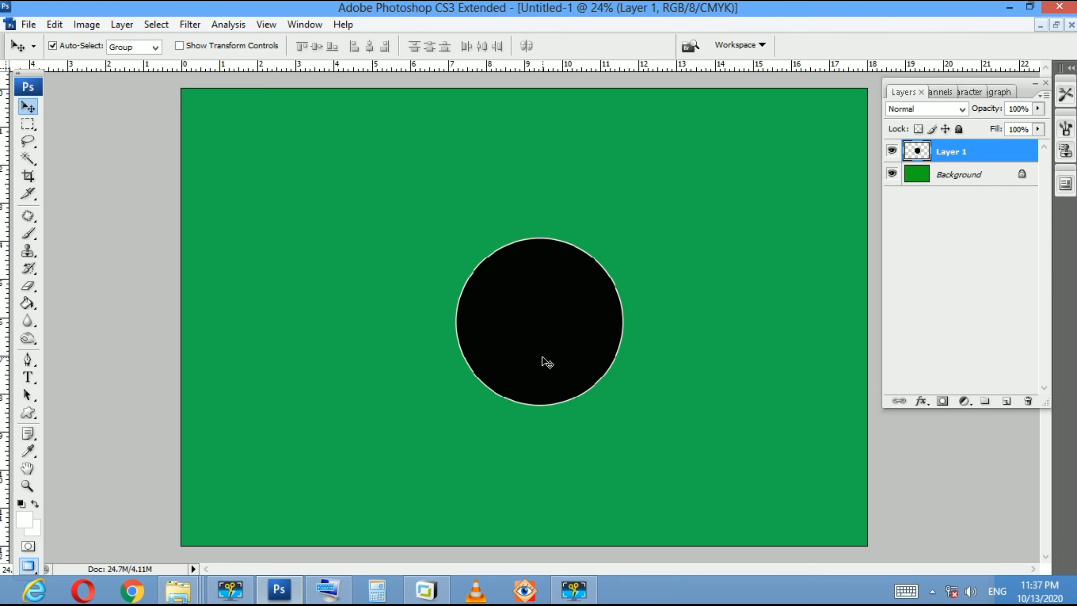
pyautogui.hotkey('ctrl', 't')
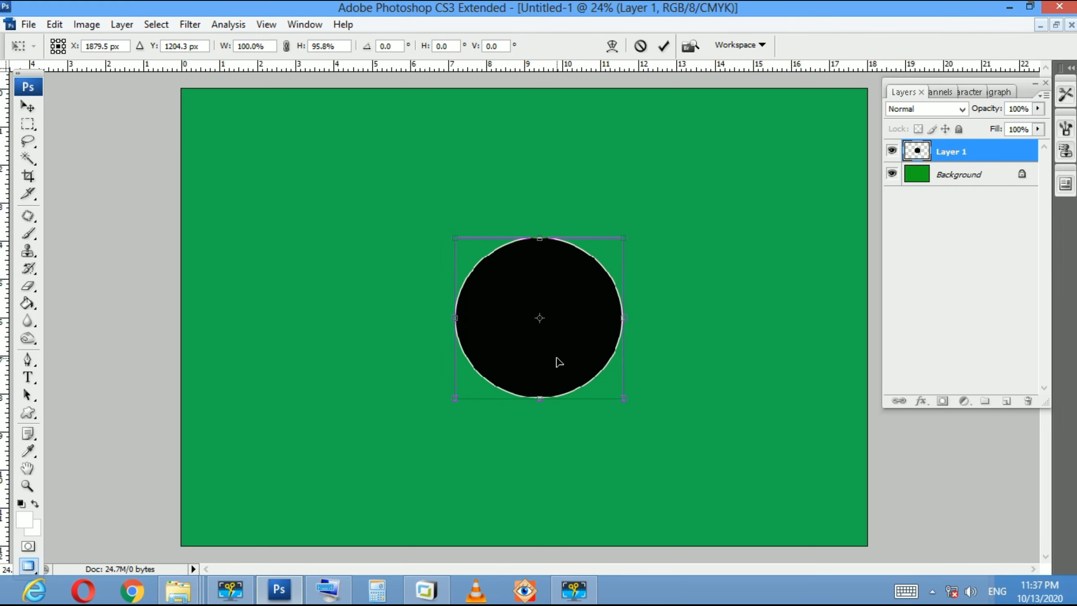
pyautogui.press('Return')
# Alt-drag a copy of the circle upward and shrink it to 86.8%
pyautogui.moveTo(562, 360)
pyautogui.mouseDown()
pyautogui.moveTo(555, 214)
pyautogui.moveTo(526, 372)
pyautogui.moveTo(525, 347)
pyautogui.mouseUp()
pyautogui.hotkey('ctrl', 't')
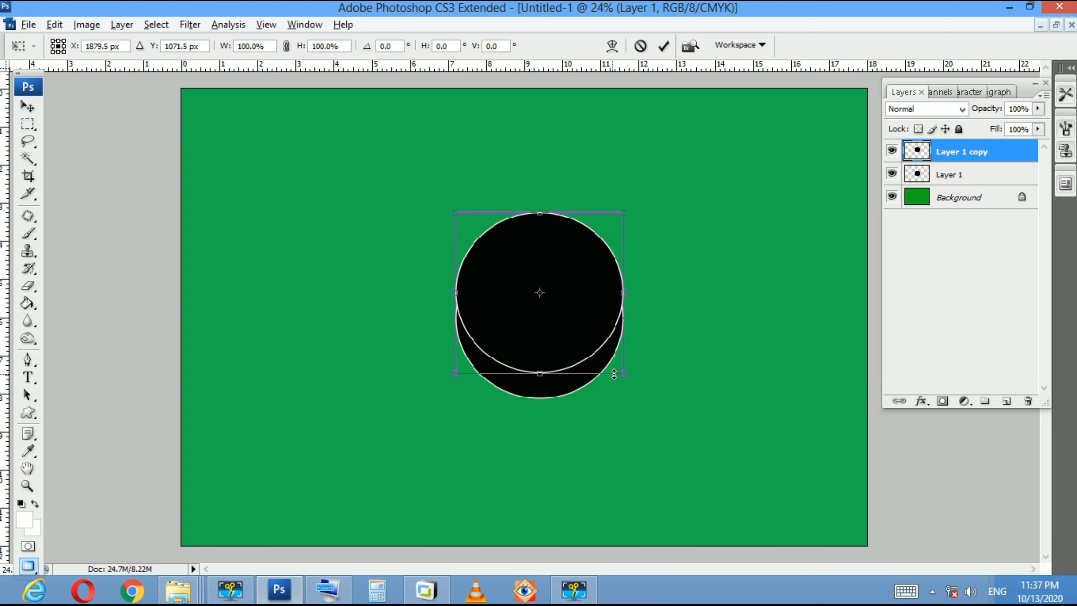
pyautogui.moveTo(613, 373)
pyautogui.mouseDown()
pyautogui.moveTo(556, 205)
pyautogui.moveTo(481, 201)
pyautogui.moveTo(658, 234)
pyautogui.moveTo(608, 403)
pyautogui.moveTo(502, 507)
pyautogui.moveTo(555, 517)
pyautogui.moveTo(652, 494)
pyautogui.mouseUp()
pyautogui.press('Return')
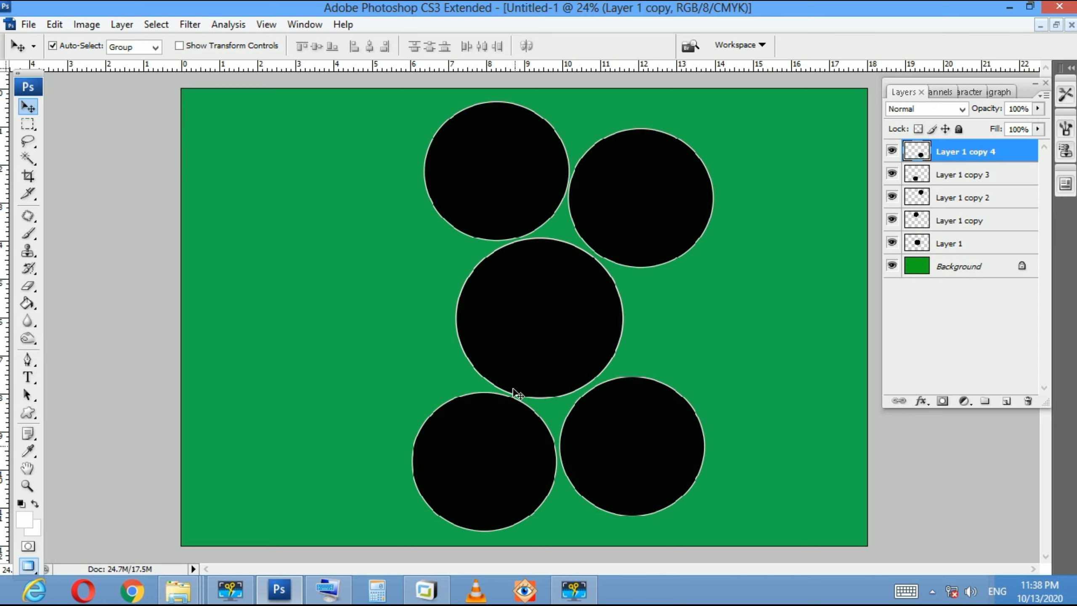
# Drag the top and bottom circles inward to tighten the cluster's layout
pyautogui.moveTo(516, 222); pyautogui.dragTo(499, 230)
pyautogui.moveTo(627, 233); pyautogui.dragTo(614, 226)
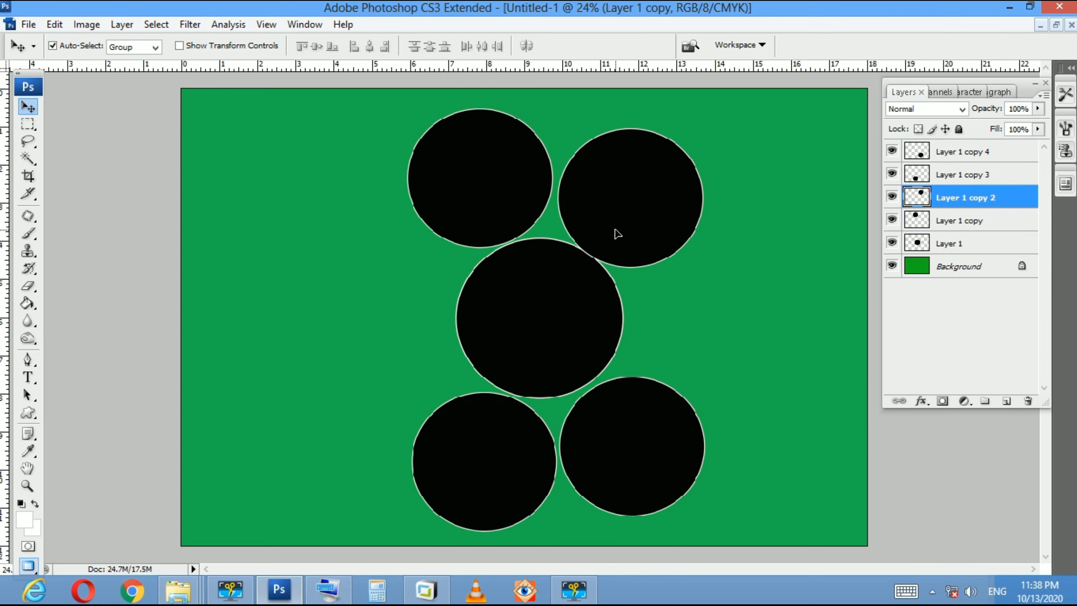
pyautogui.moveTo(509, 448); pyautogui.dragTo(504, 445)
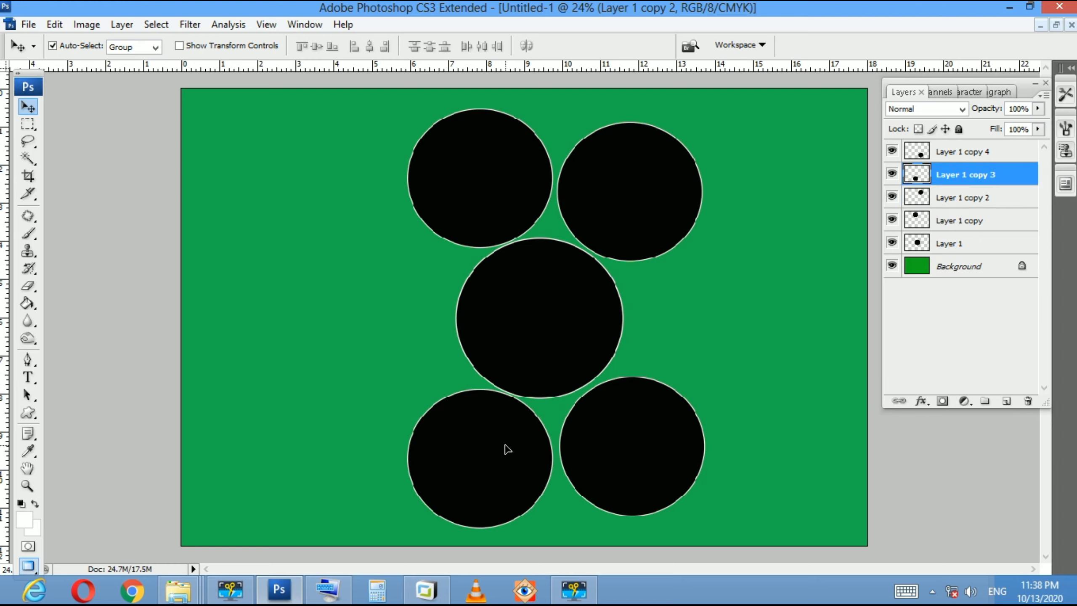
pyautogui.moveTo(595, 460); pyautogui.dragTo(572, 464)
pyautogui.moveTo(498, 462); pyautogui.dragTo(488, 464)
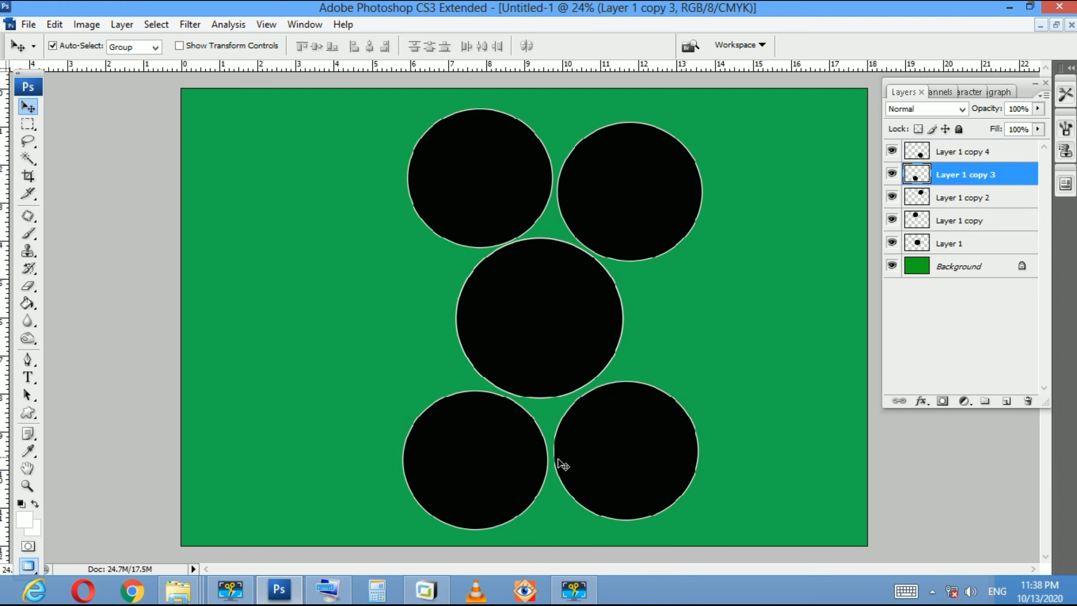
pyautogui.moveTo(560, 464); pyautogui.dragTo(565, 465)
pyautogui.moveTo(640, 453); pyautogui.dragTo(702, 344)
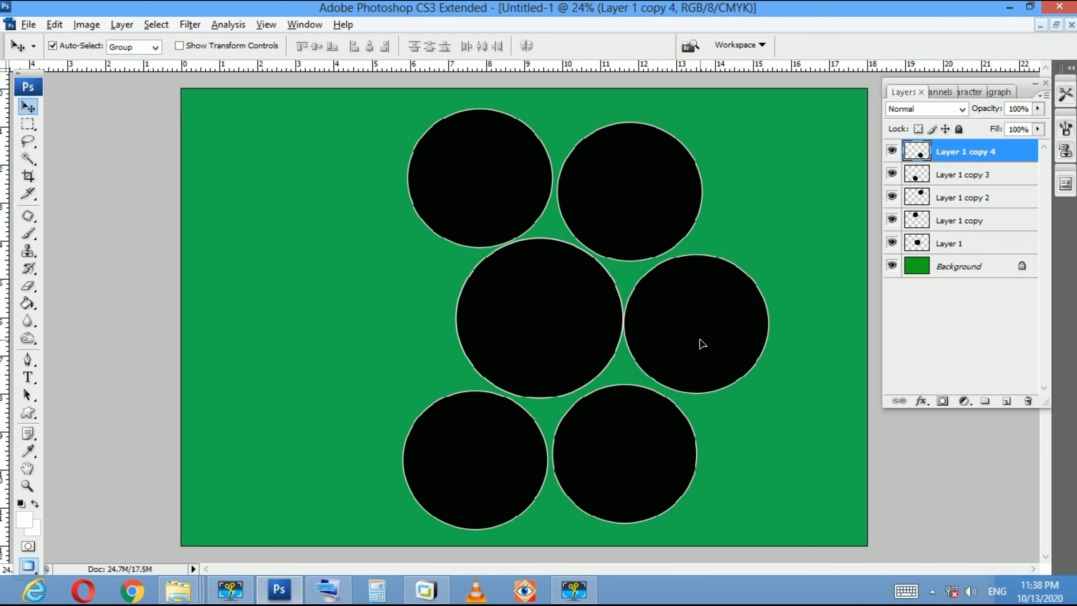
# Add a sixth circle as Layer 1 copy 5 and nudge all circles into even spacing
pyautogui.hotkey('ctrl', 'j')
pyautogui.moveTo(702, 343); pyautogui.dragTo(690, 357)
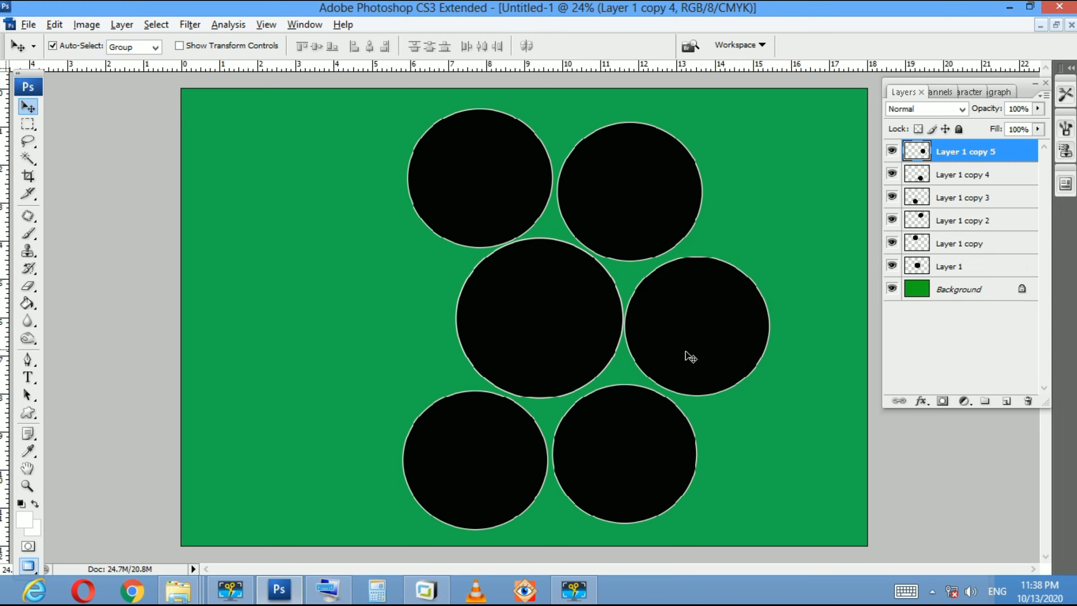
pyautogui.moveTo(668, 207); pyautogui.dragTo(670, 207)
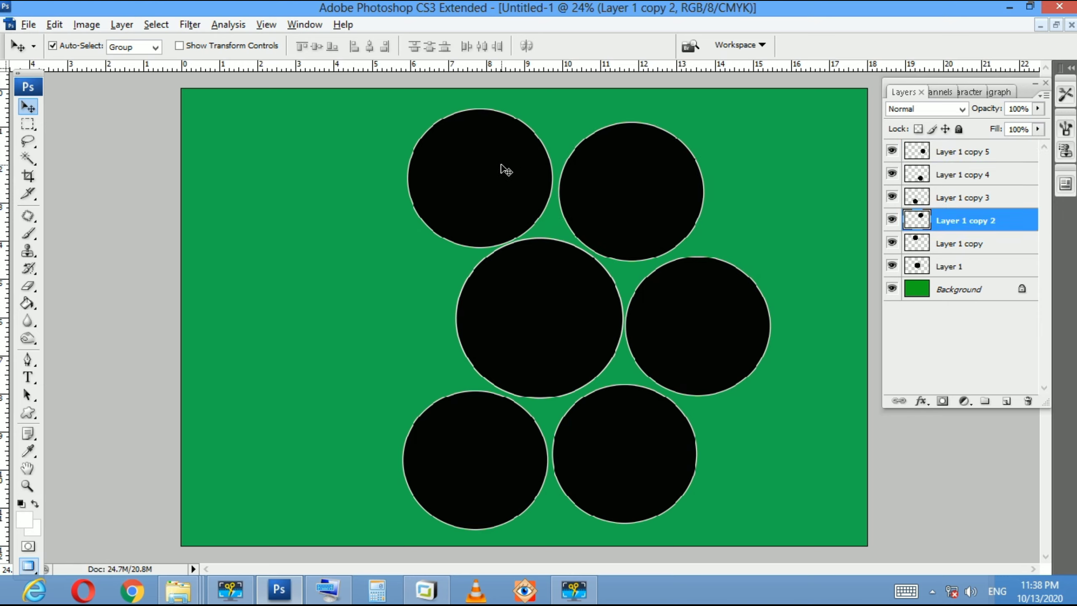
pyautogui.moveTo(505, 169); pyautogui.dragTo(507, 169)
pyautogui.moveTo(728, 344); pyautogui.dragTo(726, 343)
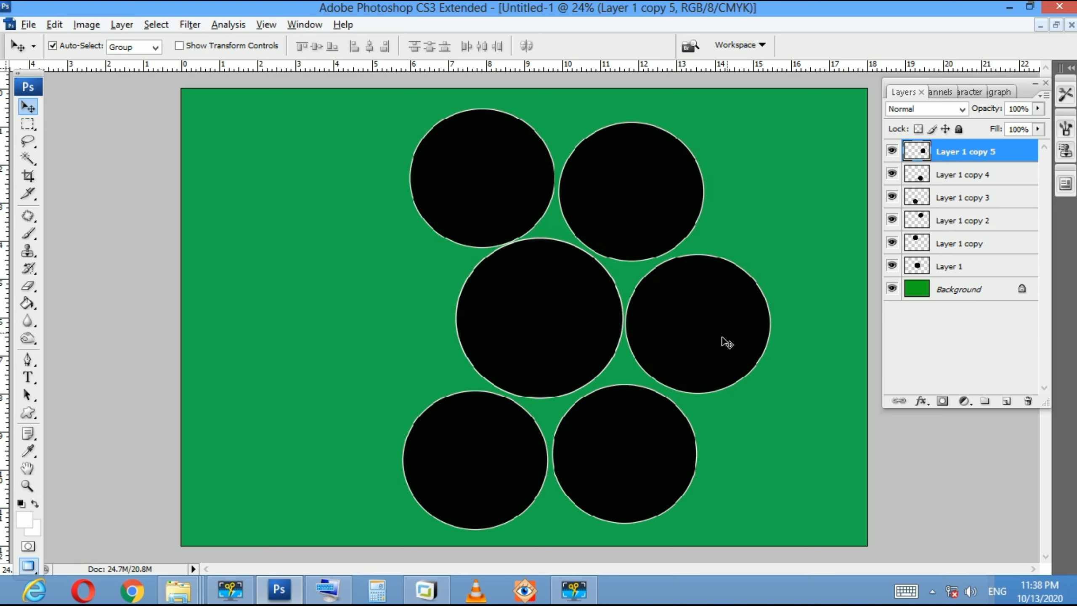
pyautogui.moveTo(640, 448); pyautogui.dragTo(641, 449)
pyautogui.moveTo(522, 471); pyautogui.dragTo(523, 471)
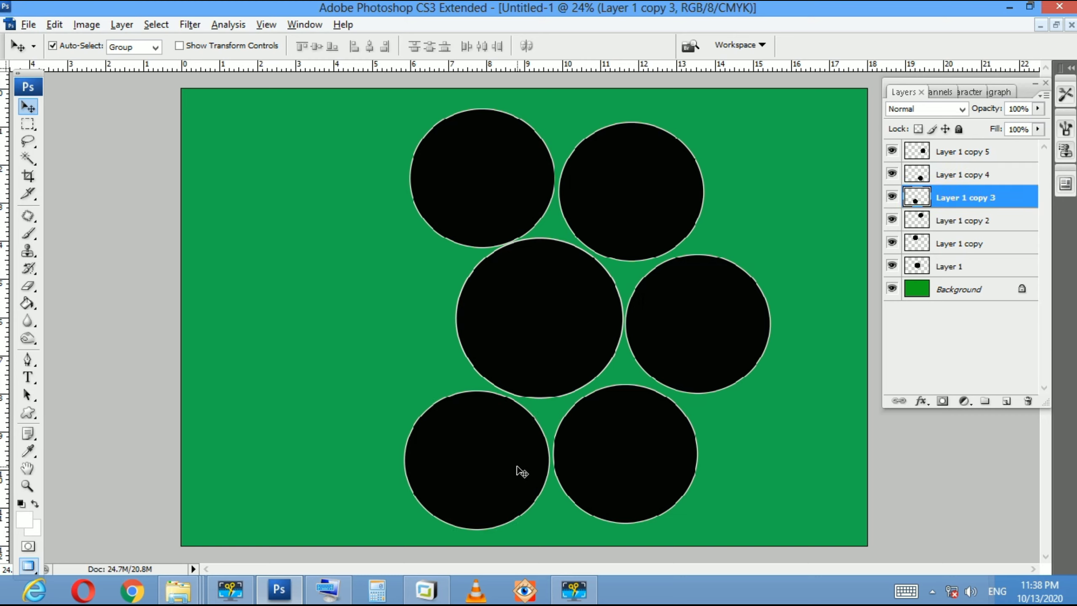
pyautogui.click(514, 188)
pyautogui.moveTo(514, 188); pyautogui.dragTo(516, 188)
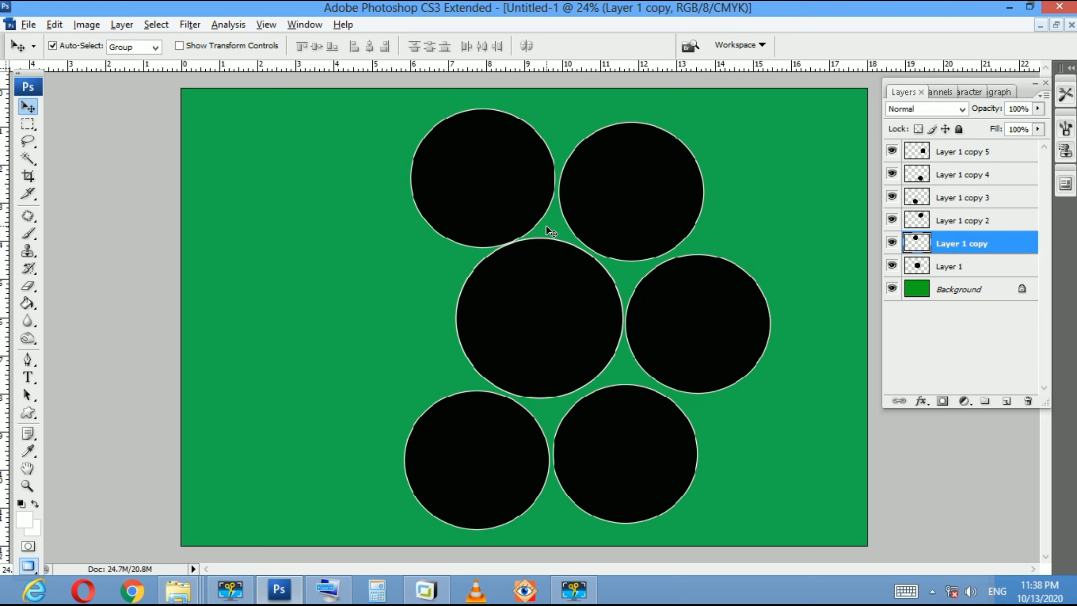
# Select Layer 1 through Layer 1 copy 5 and merge them into one layer
pyautogui.click(983, 153)
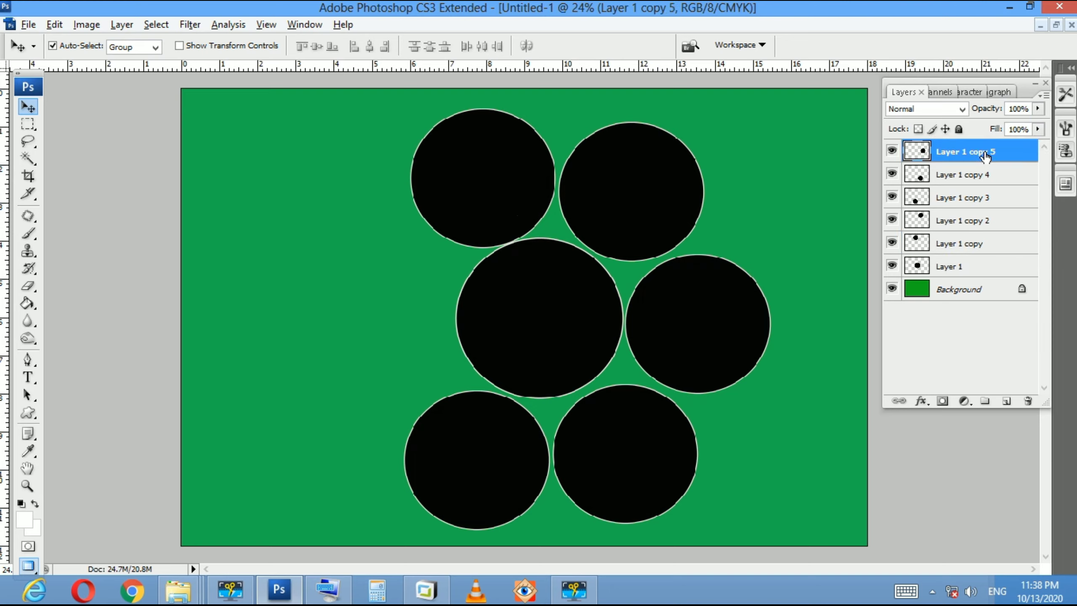
pyautogui.doubleClick(966, 268)
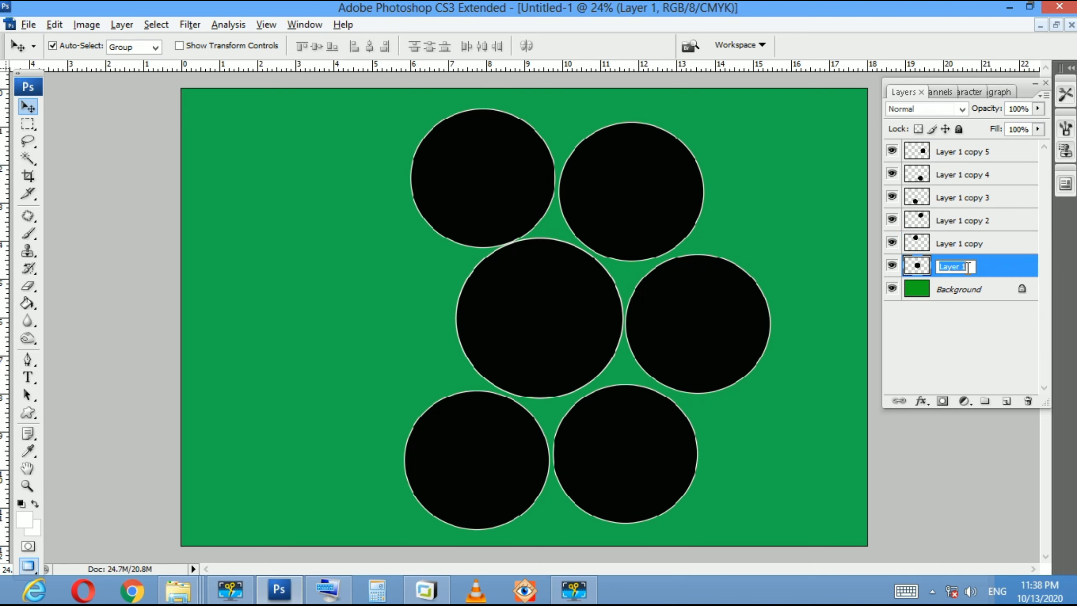
pyautogui.click(967, 155)
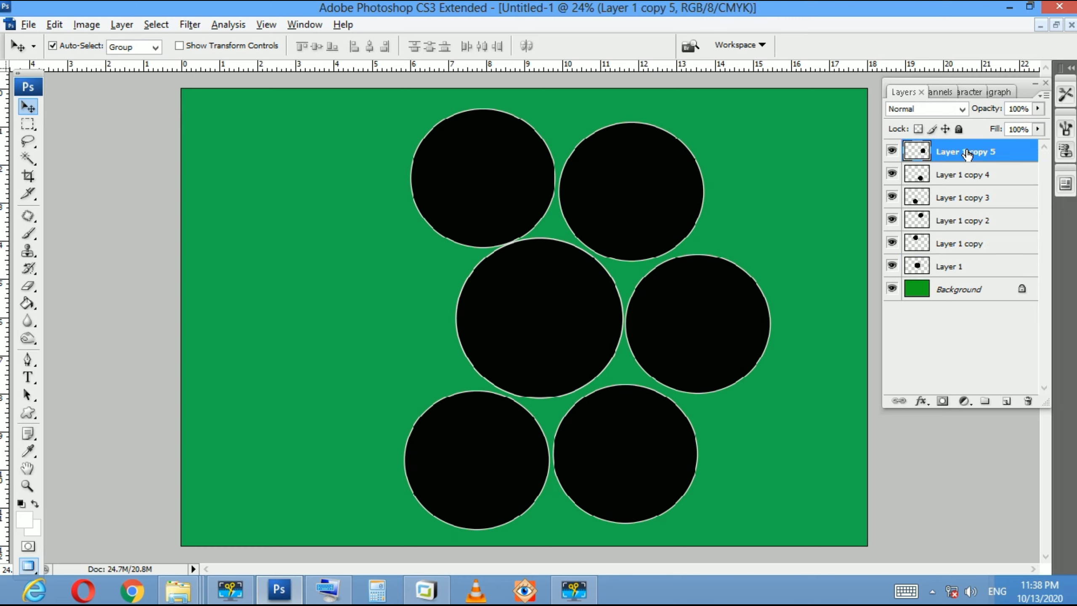
pyautogui.keyDown('shift'); pyautogui.click(962, 268); pyautogui.keyUp('shift')
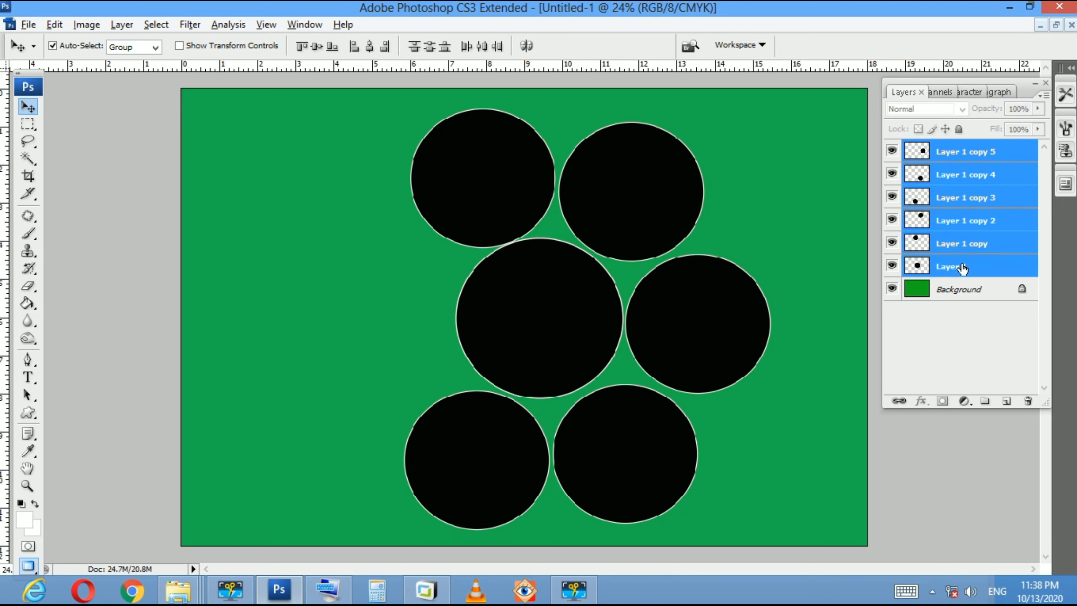
pyautogui.rightClick(962, 267)
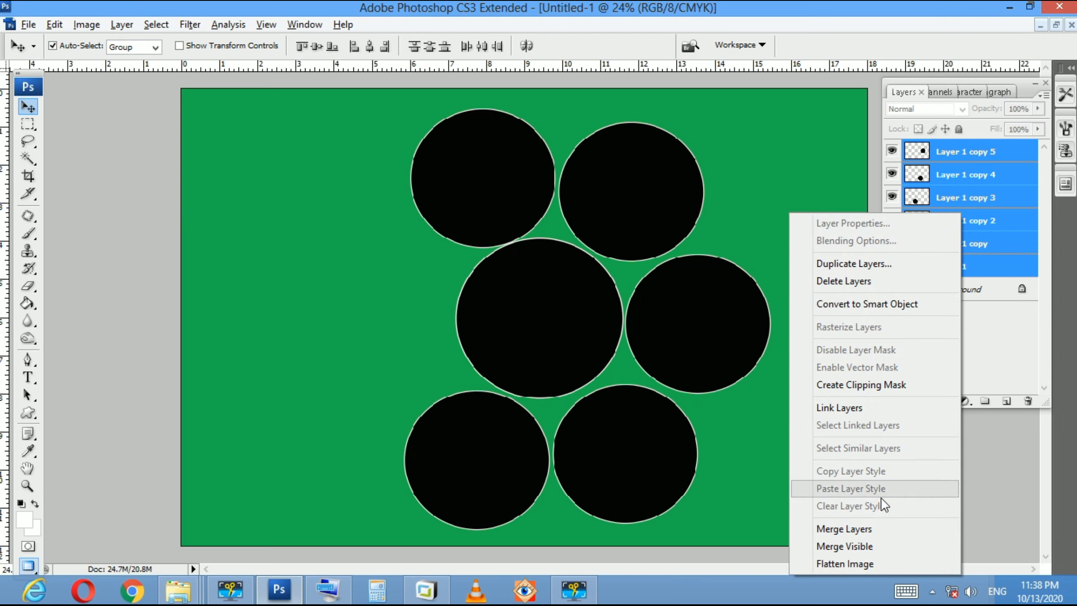
pyautogui.click(874, 525)
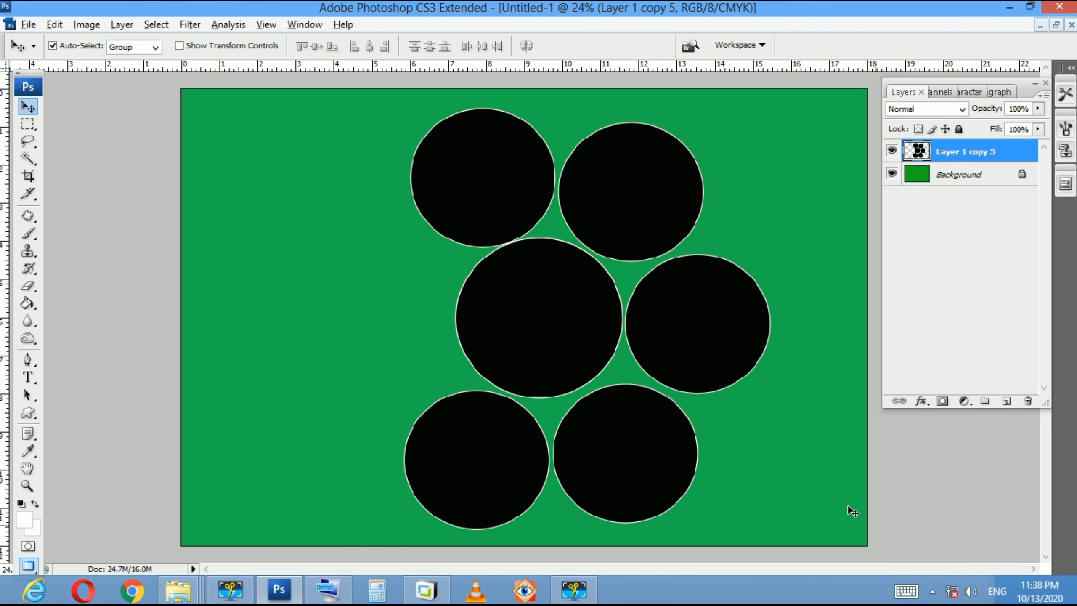
# Move the merged circle cluster to the right half, rotate it slightly, and nudge it up-left
pyautogui.moveTo(718, 347)
pyautogui.mouseDown()
pyautogui.moveTo(538, 382)
pyautogui.moveTo(813, 348)
pyautogui.mouseUp()
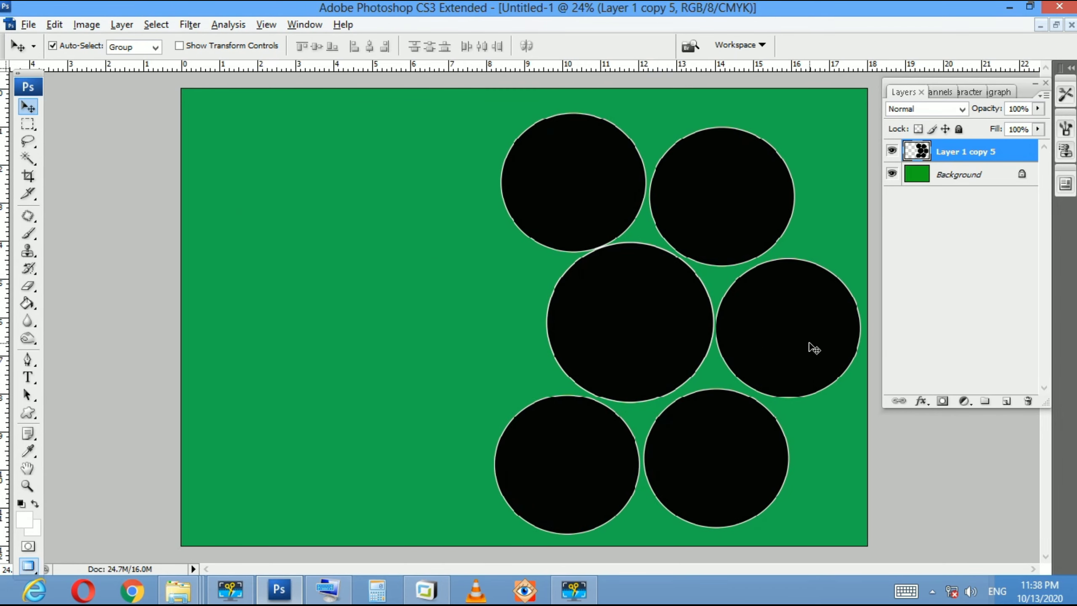
pyautogui.hotkey('ctrl', 't')
pyautogui.moveTo(909, 498); pyautogui.dragTo(921, 493)
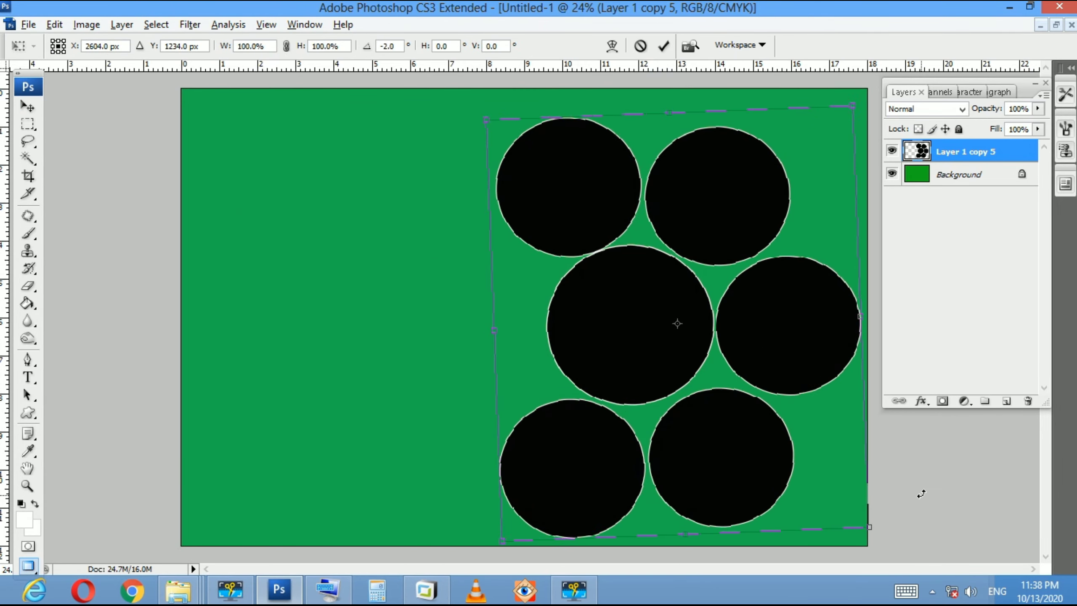
pyautogui.press('Return')
pyautogui.hotkey('shift', 'Up')
pyautogui.hotkey('shift', 'Up')
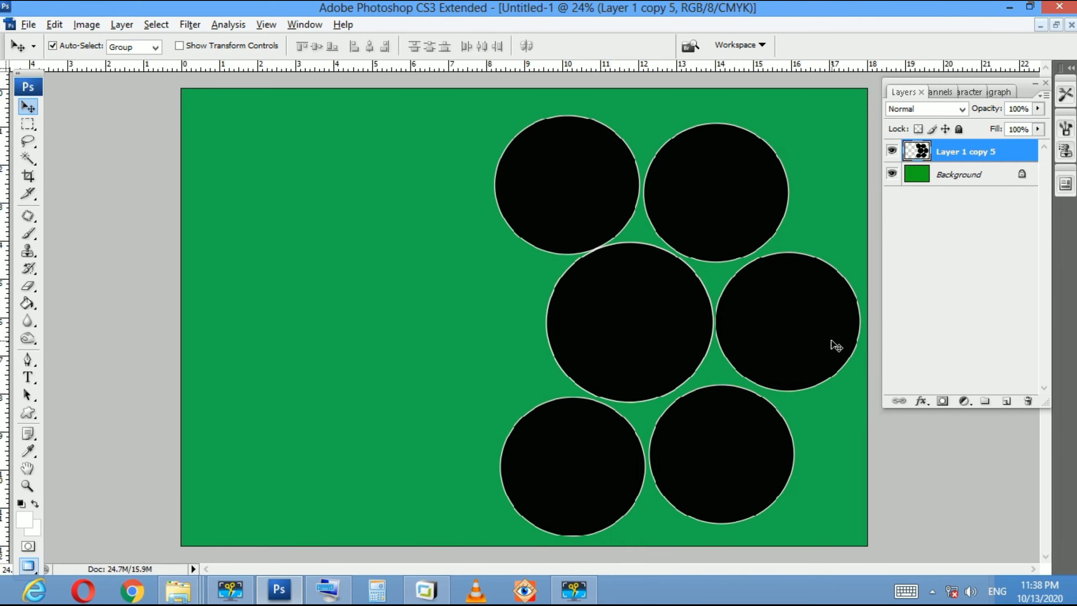
pyautogui.hotkey('shift', 'Left')
pyautogui.hotkey('shift', 'Up')
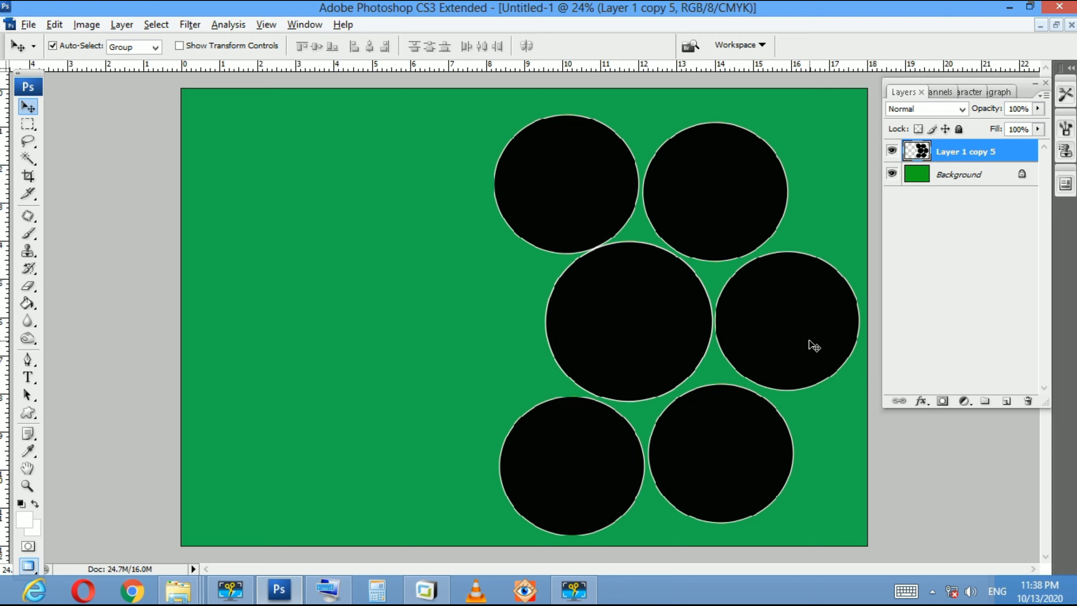
# Open the blonde woman's portrait photo
pyautogui.click(24, 27)
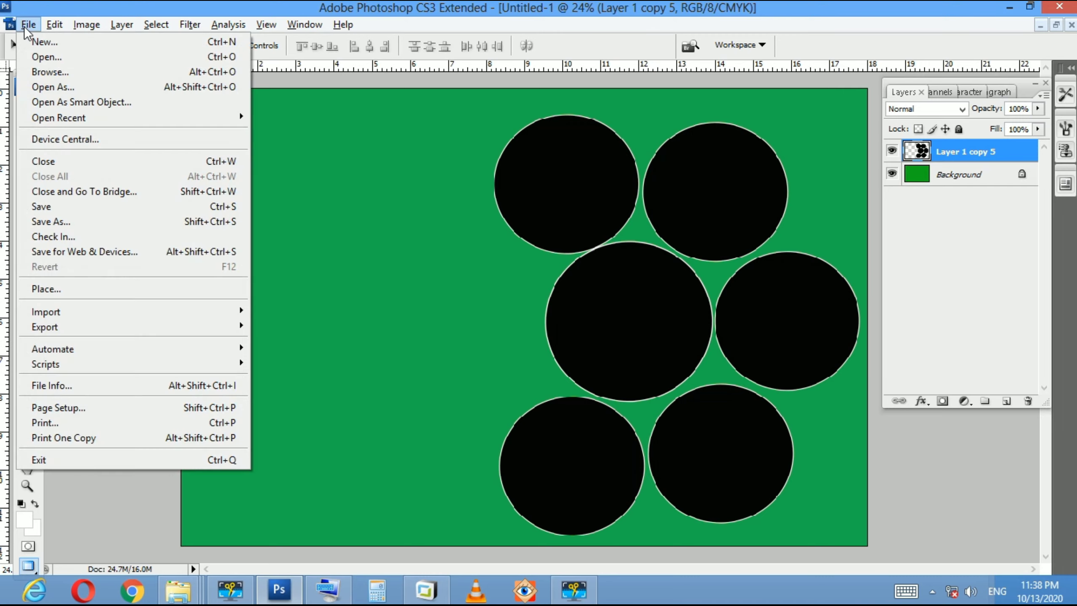
pyautogui.click(43, 55)
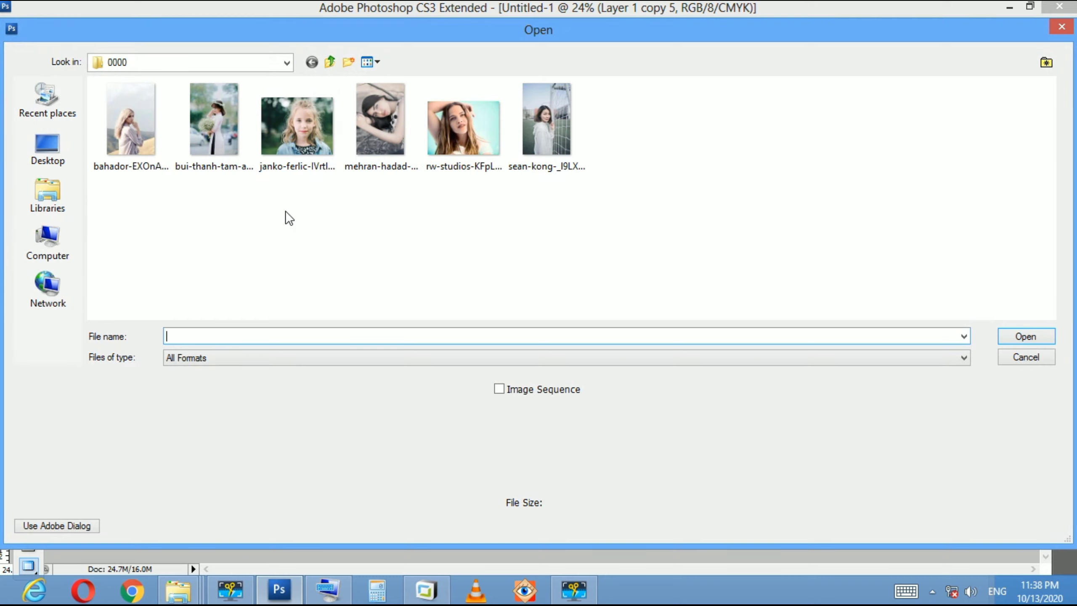
pyautogui.click(301, 125)
pyautogui.click(140, 129)
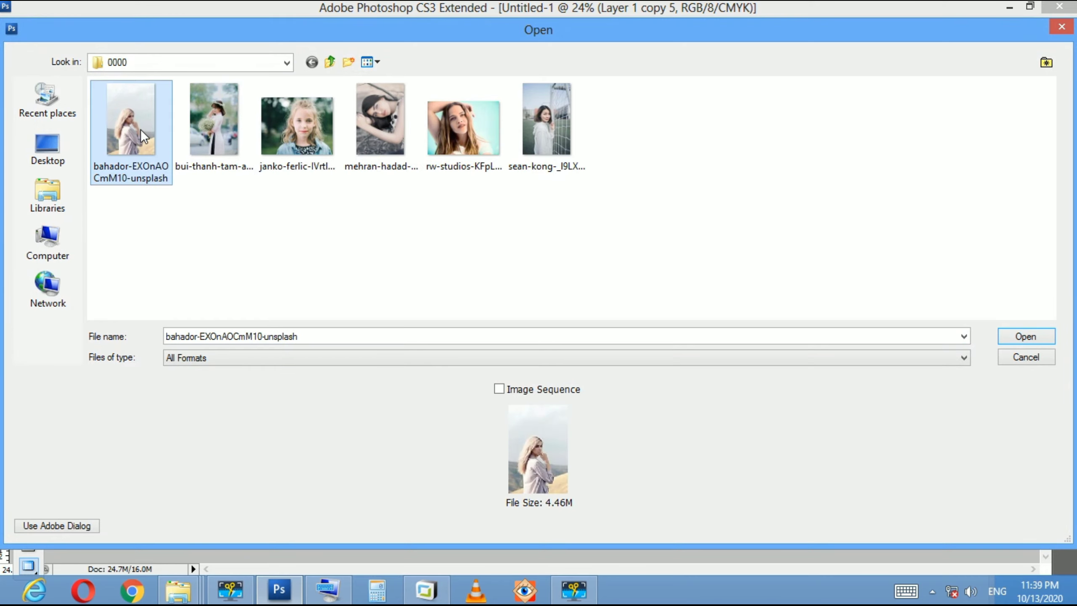
pyautogui.click(1033, 342)
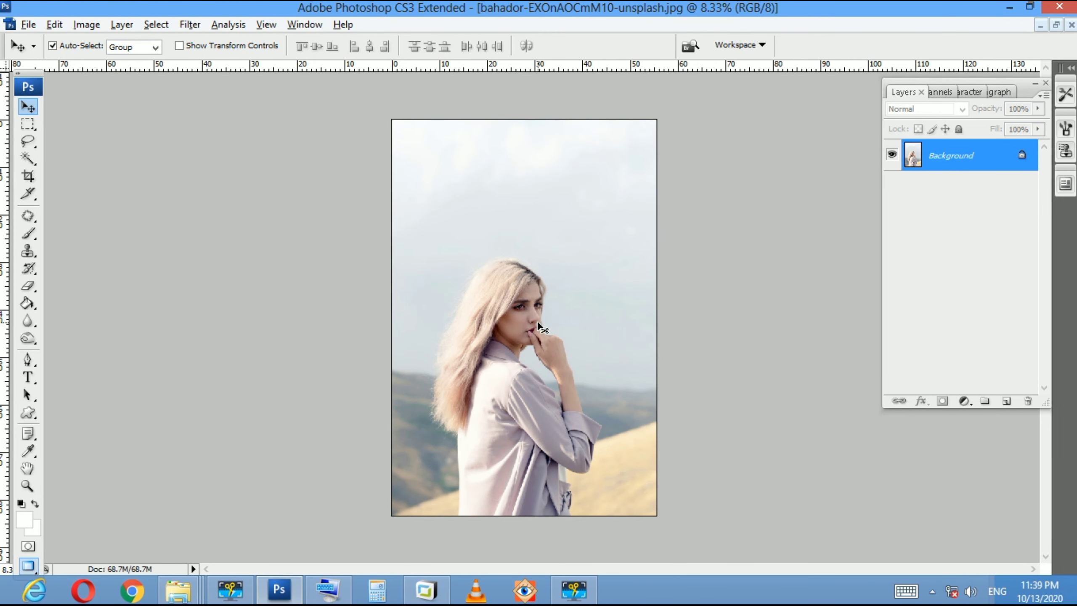
# Take the whole portrait onto the clipboard and close the photo without saving
pyautogui.hotkey('ctrl', 'a')
pyautogui.press('Delete')
pyautogui.hotkey('ctrl', 'w')
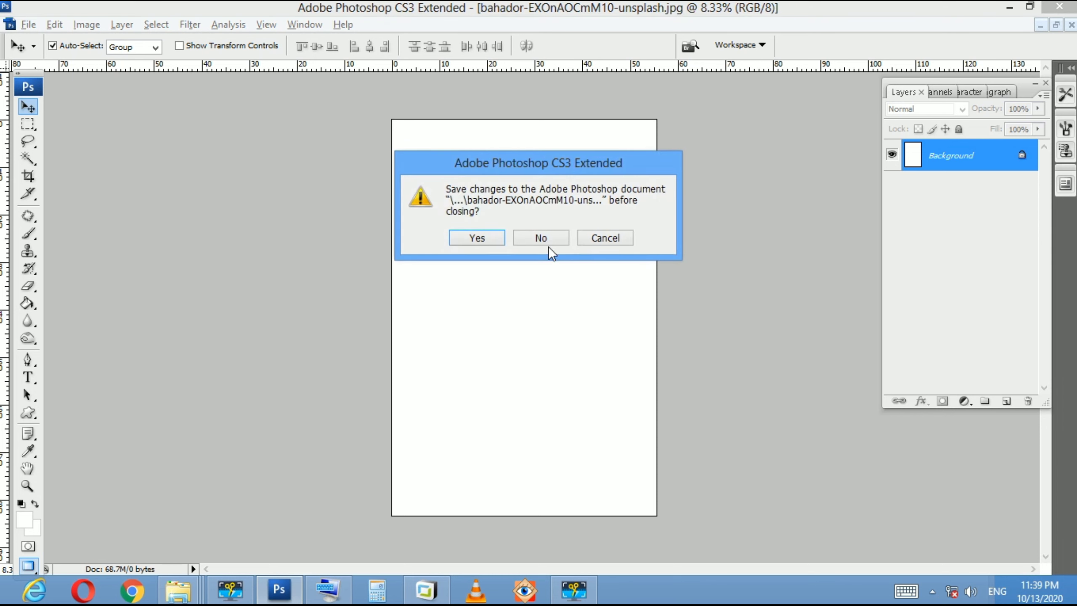
pyautogui.click(547, 239)
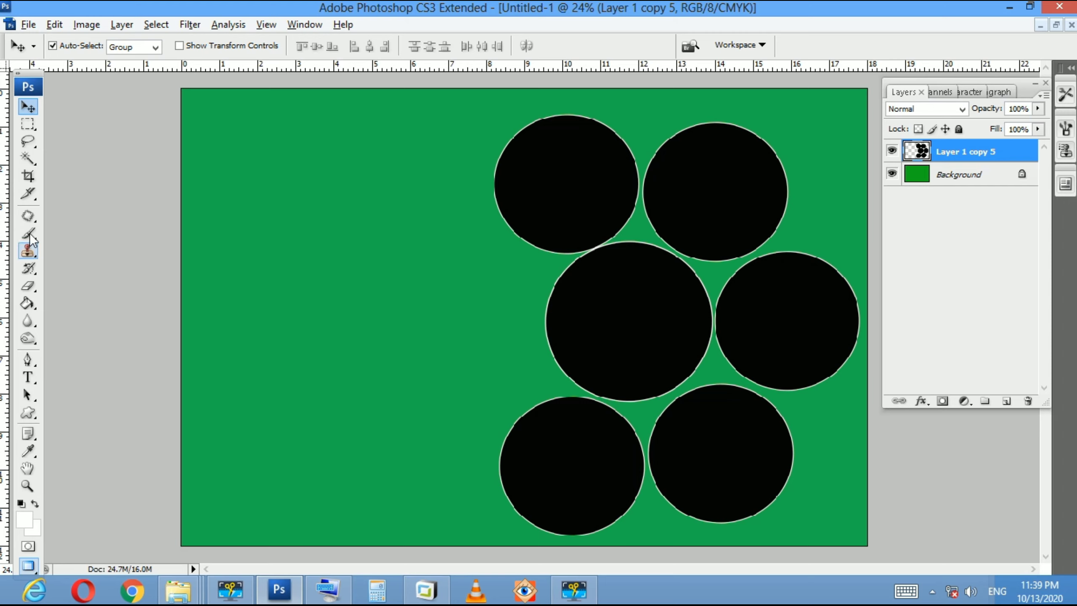
# Magic Wand-select the top-left circle and Paste Into it the portrait
pyautogui.click(34, 165)
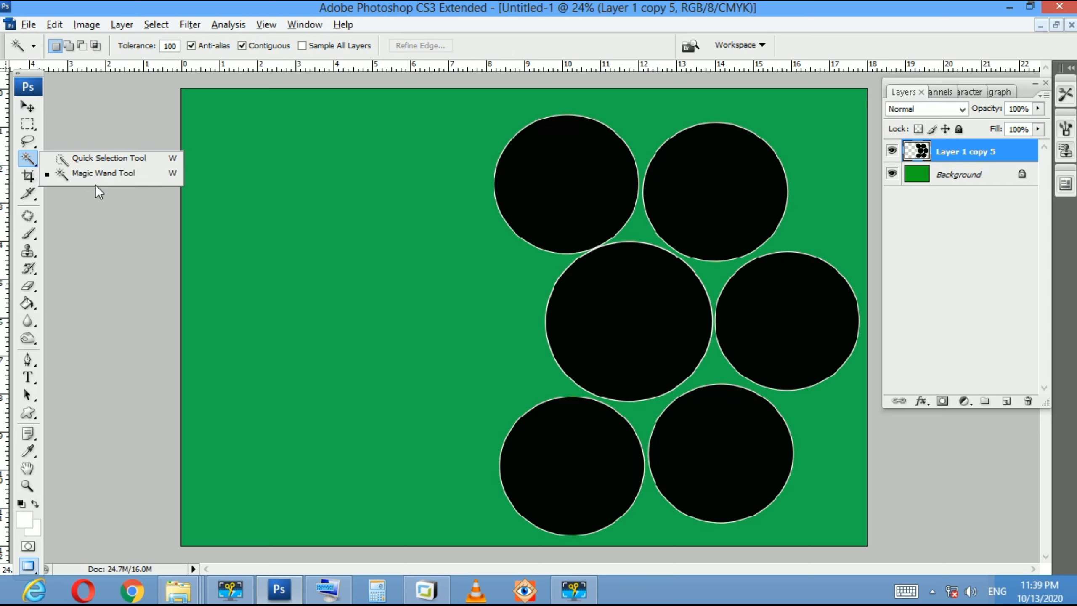
pyautogui.click(125, 177)
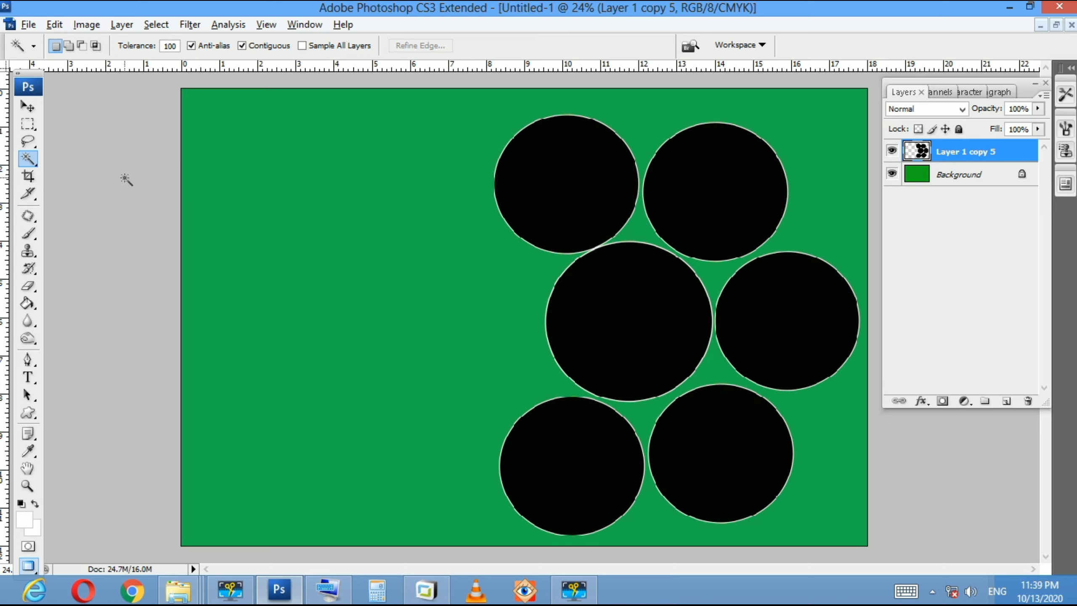
pyautogui.click(546, 200)
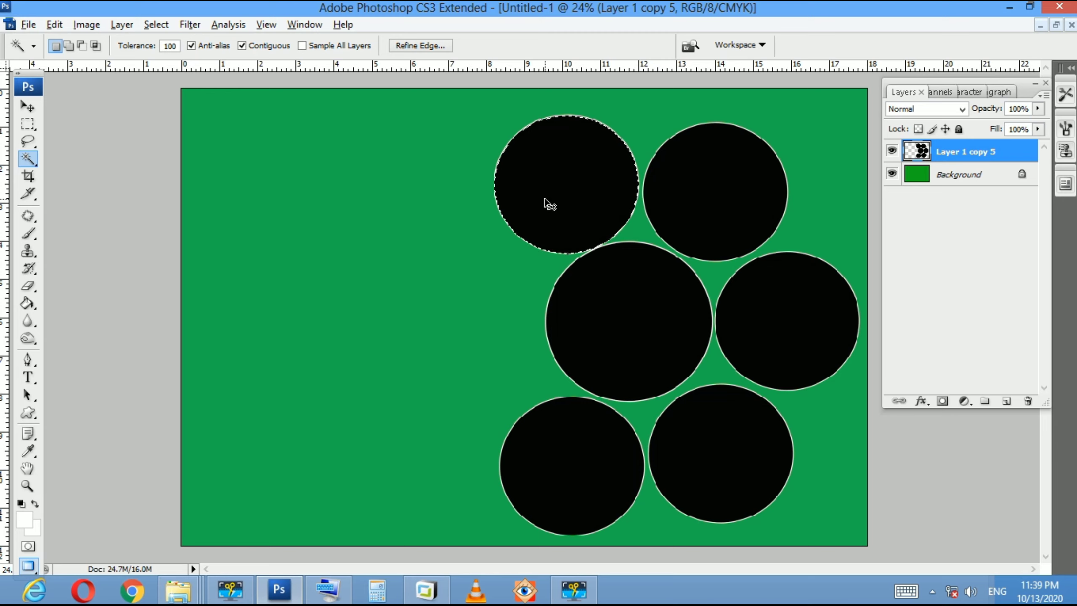
pyautogui.hotkey('ctrl', 'shift', 'v')
# Scale the portrait to about 31% and rotate it 13.9° to fill the circle, then open the Start screen
pyautogui.press('v')
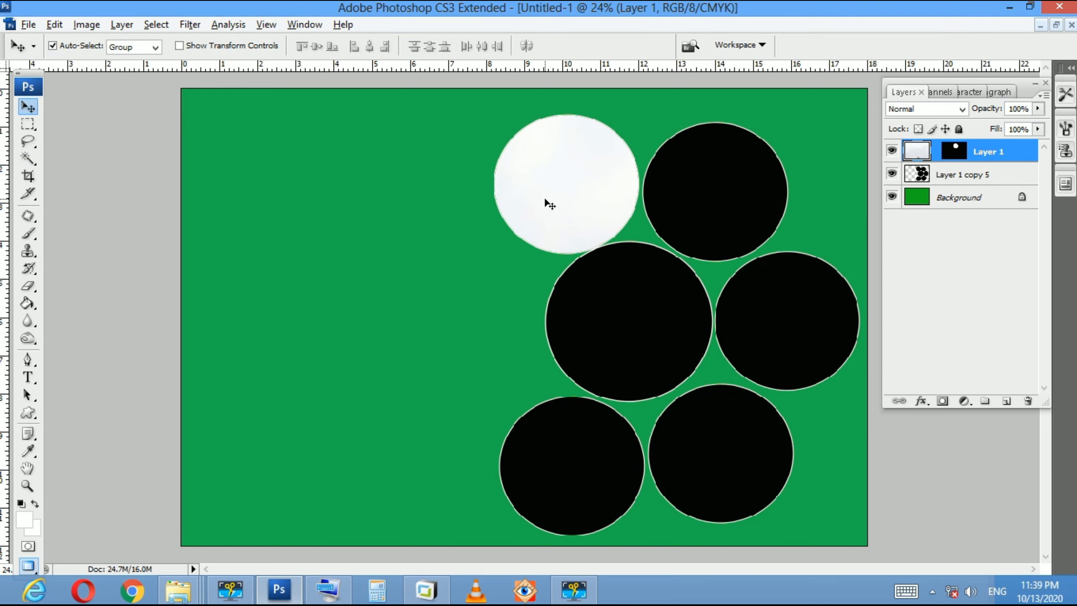
pyautogui.hotkey('ctrl', 't')
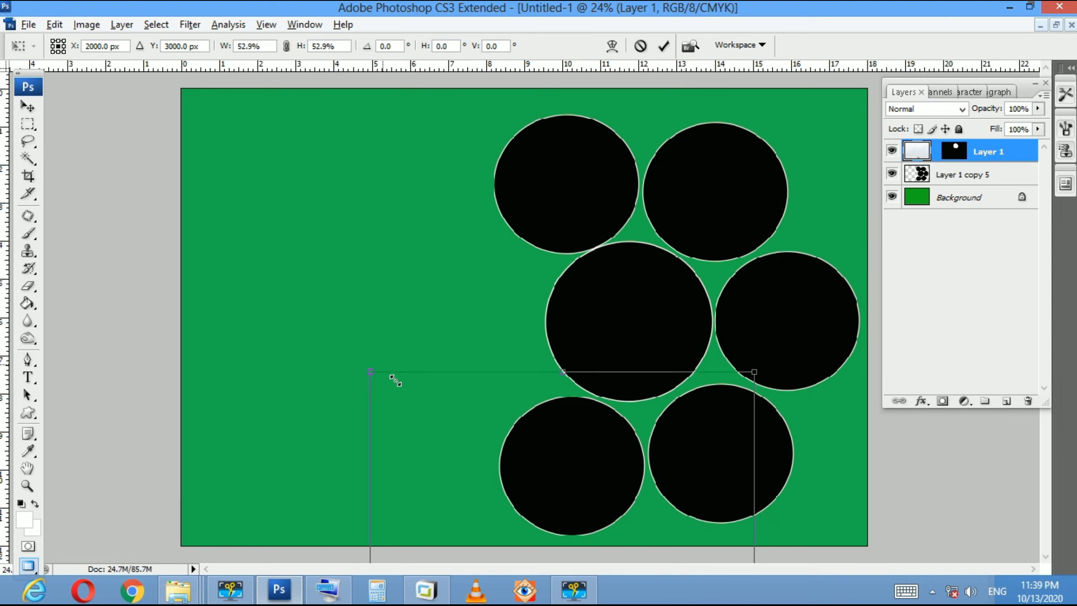
pyautogui.moveTo(286, 242); pyautogui.dragTo(426, 440)
pyautogui.moveTo(595, 496); pyautogui.dragTo(579, 161)
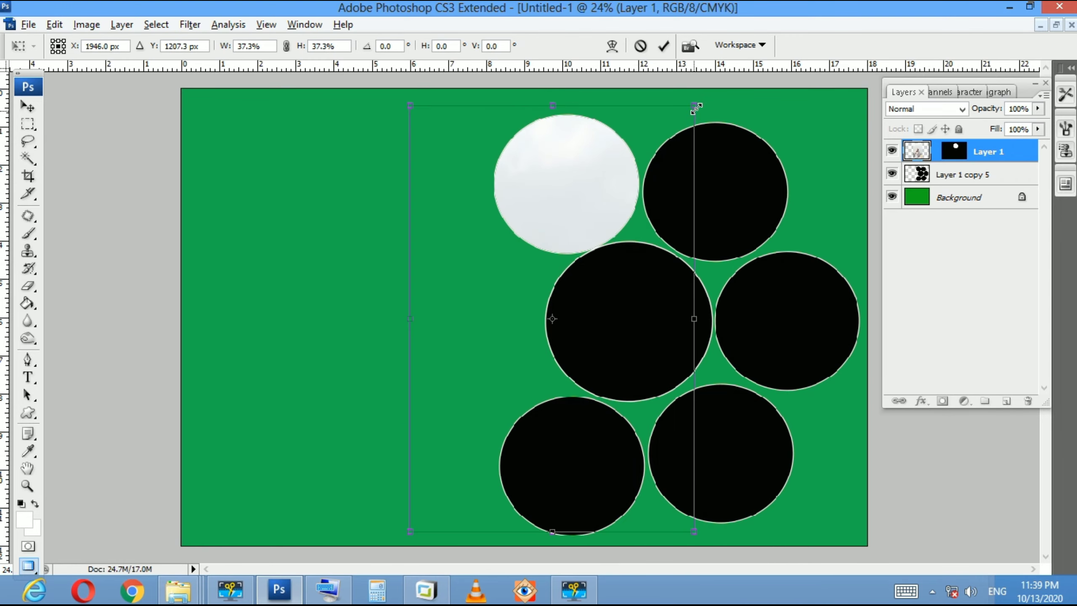
pyautogui.moveTo(695, 108); pyautogui.dragTo(636, 238)
pyautogui.moveTo(585, 298); pyautogui.dragTo(579, 161)
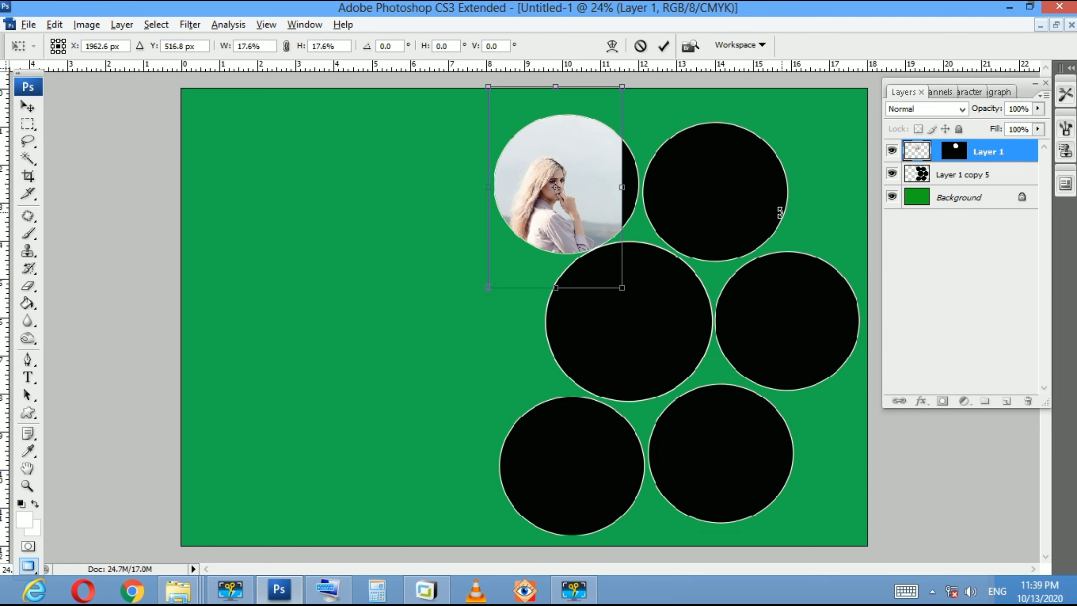
pyautogui.moveTo(779, 212)
pyautogui.mouseDown()
pyautogui.moveTo(621, 330)
pyautogui.moveTo(617, 385)
pyautogui.mouseUp()
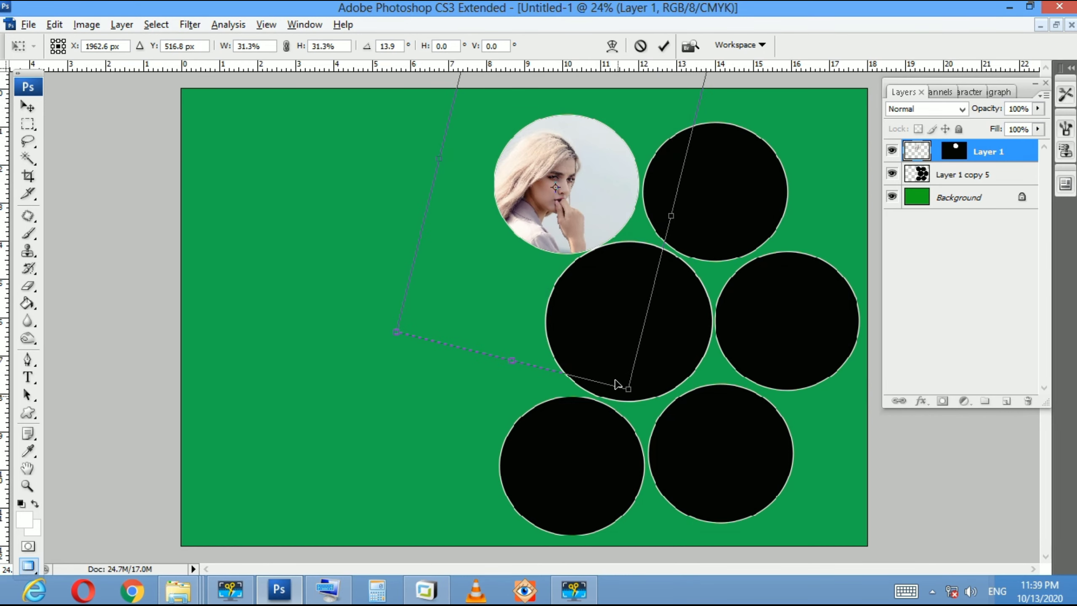
pyautogui.moveTo(585, 301); pyautogui.dragTo(596, 297)
pyautogui.click(578, 221)
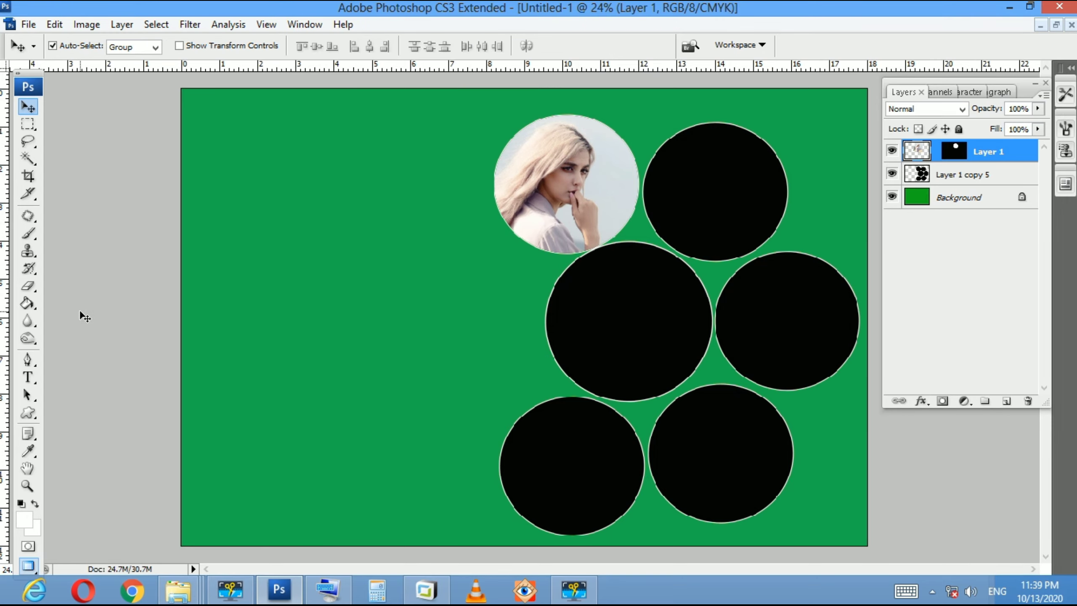
pyautogui.press('super')
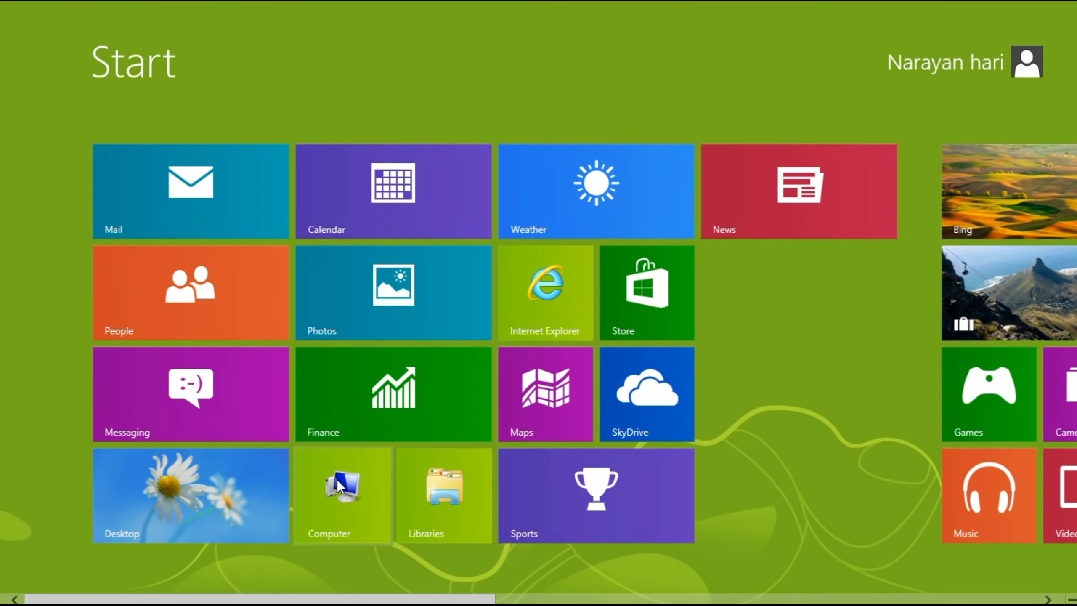
# Open the young girl's portrait from the Desktop's 0000 folder in Photoshop by dragging it across
pyautogui.click(336, 479)
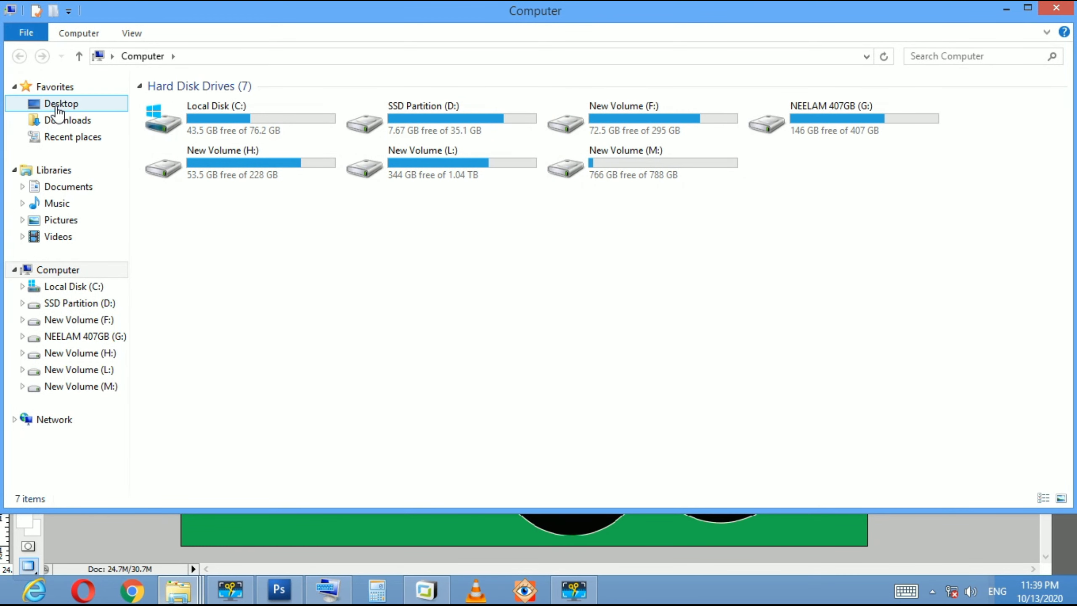
pyautogui.click(61, 104)
pyautogui.doubleClick(190, 177)
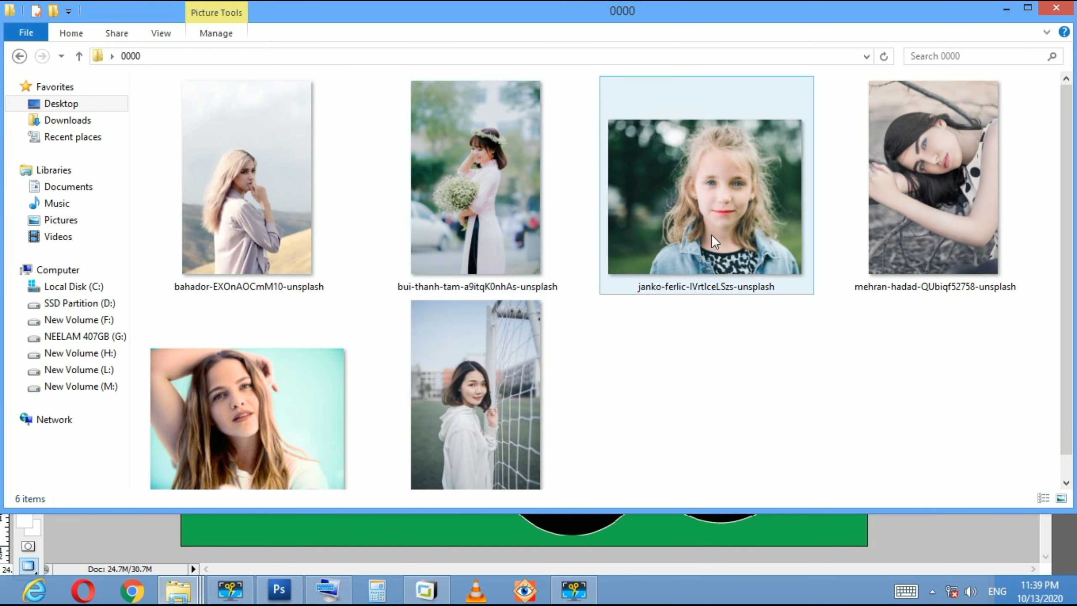
pyautogui.moveTo(733, 222); pyautogui.dragTo(730, 544)
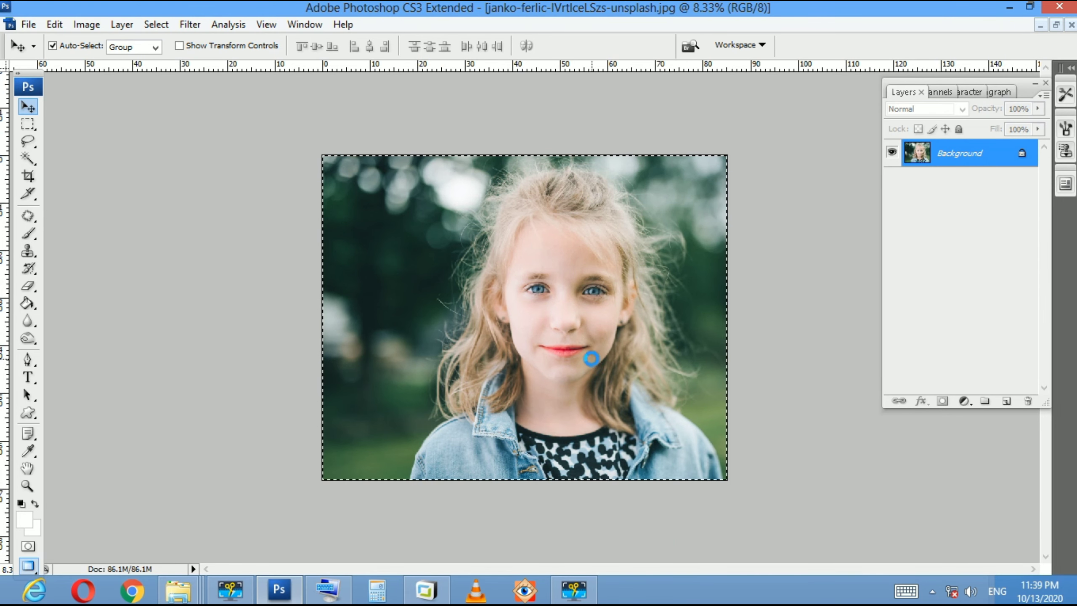
# Close the source photo unsaved and paste the girl's portrait into the top-right circle selection
pyautogui.hotkey('ctrl', 'w')
pyautogui.click(550, 237)
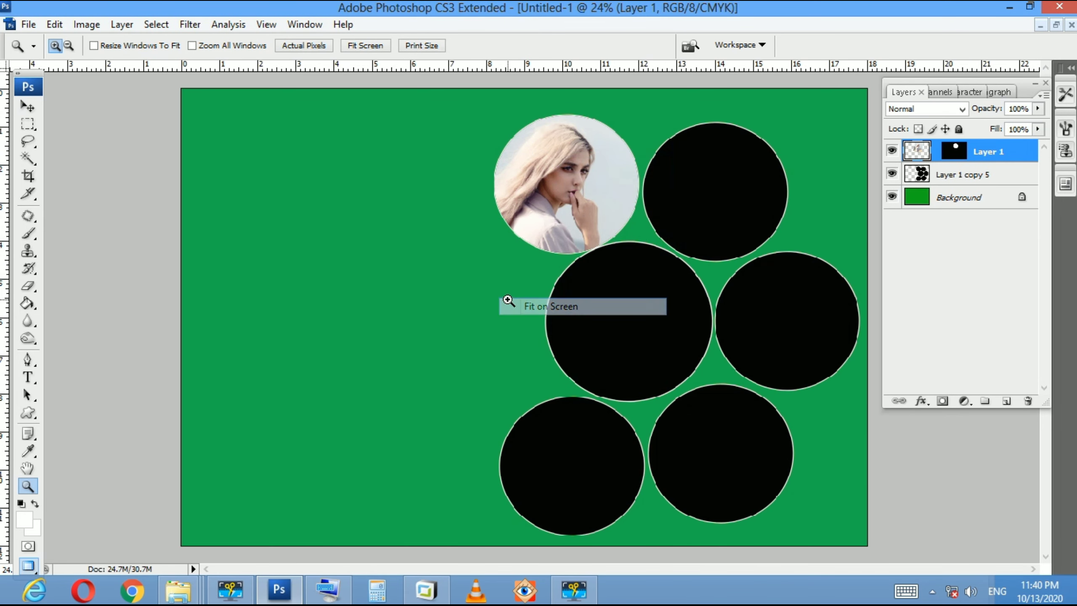
pyautogui.click(710, 226)
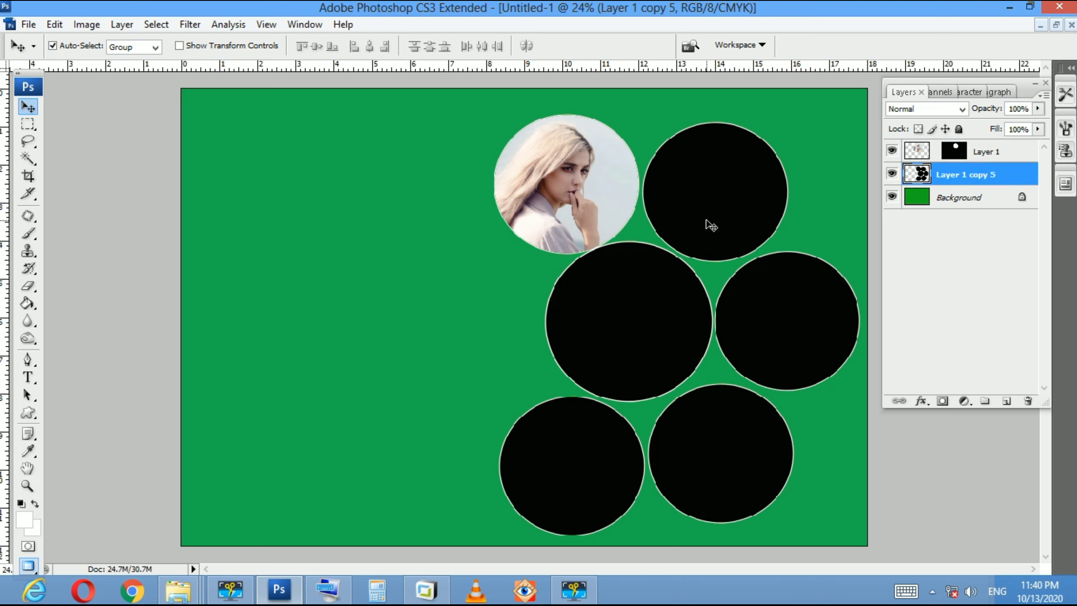
pyautogui.press('w')
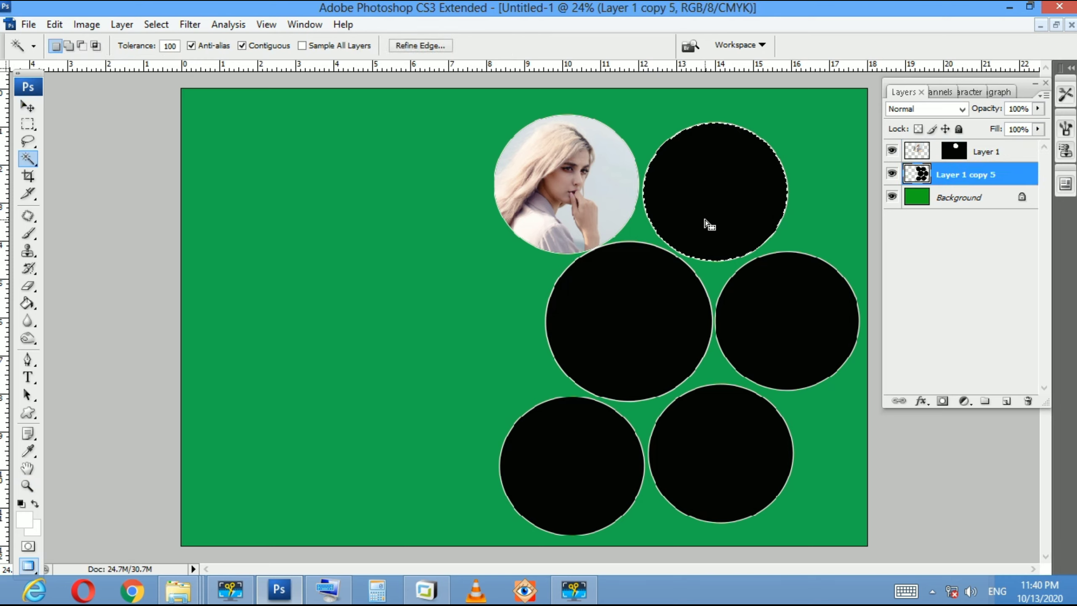
pyautogui.press('v')
# Scale the pasted portrait to about 17.6% and centre her face in the top-right circle
pyautogui.hotkey('ctrl', 't')
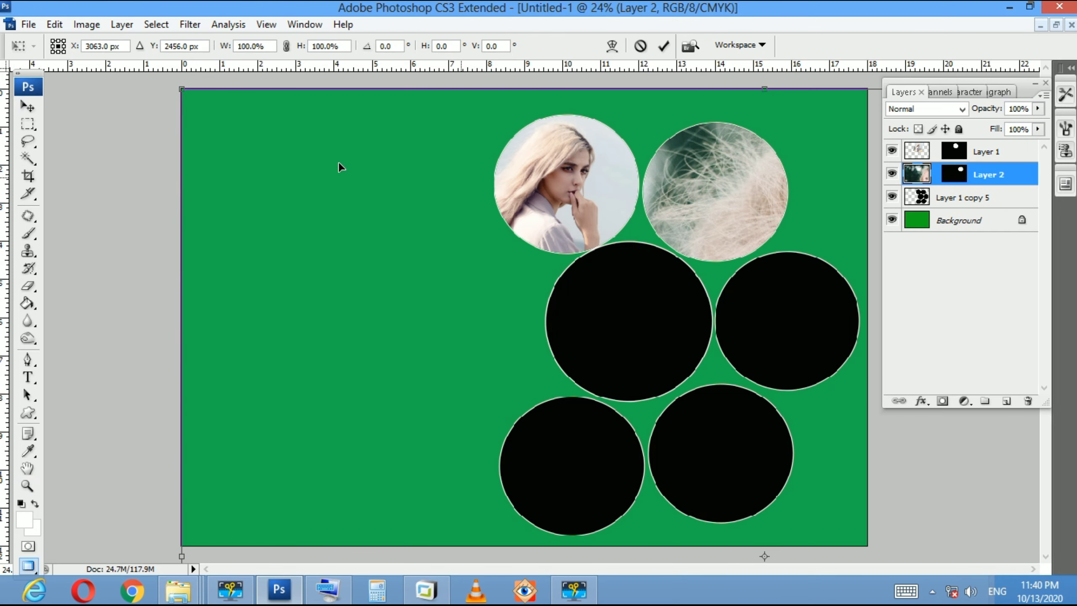
pyautogui.moveTo(183, 90); pyautogui.dragTo(615, 436)
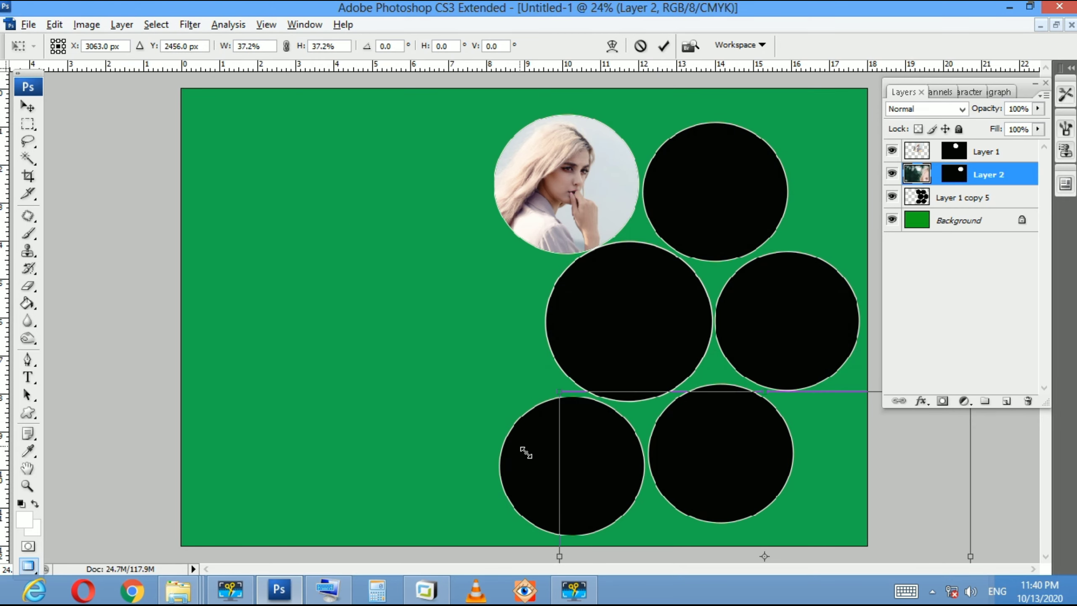
pyautogui.moveTo(775, 509)
pyautogui.mouseDown()
pyautogui.moveTo(750, 173)
pyautogui.moveTo(734, 179)
pyautogui.mouseUp()
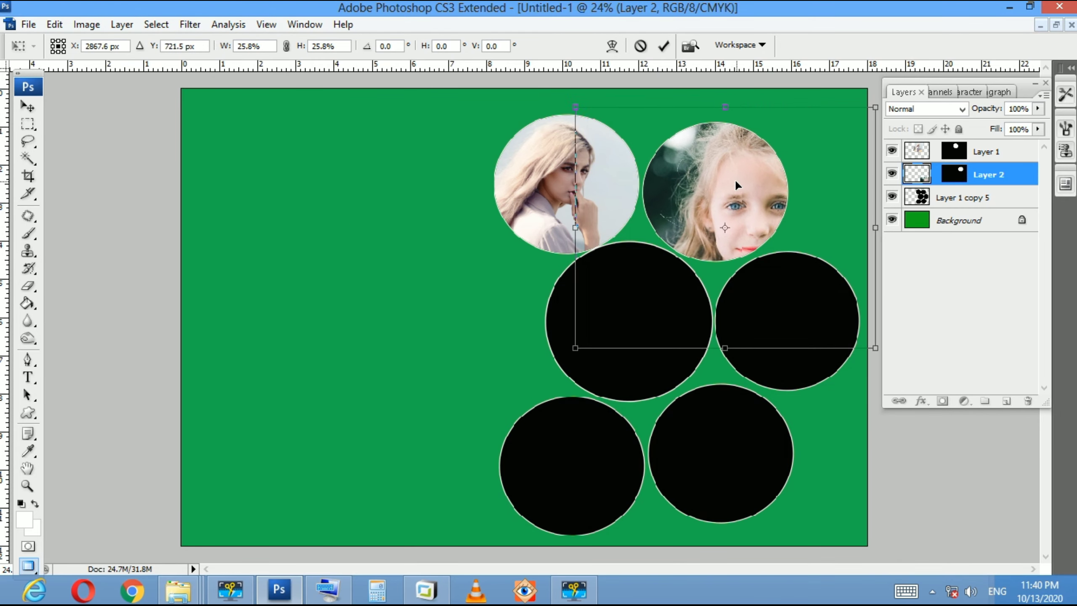
pyautogui.moveTo(574, 341)
pyautogui.mouseDown()
pyautogui.moveTo(597, 343)
pyautogui.moveTo(621, 313)
pyautogui.mouseUp()
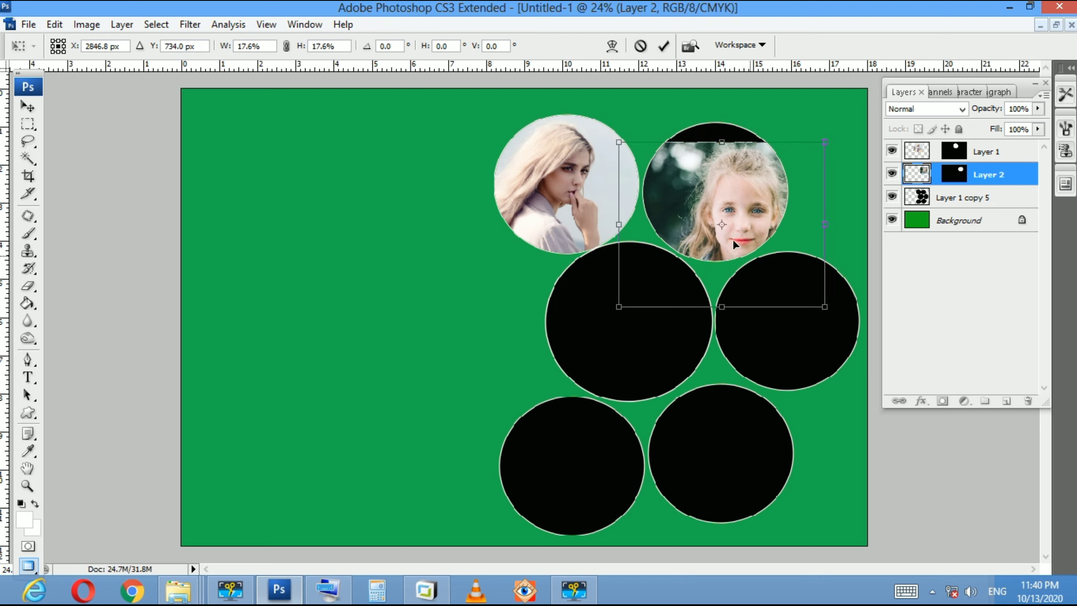
pyautogui.moveTo(751, 261); pyautogui.dragTo(729, 234)
pyautogui.press('Return')
# Bring the dark-haired woman's photo into Photoshop, take the whole image and close it unsaved
pyautogui.hotkey('alt', 'Tab')
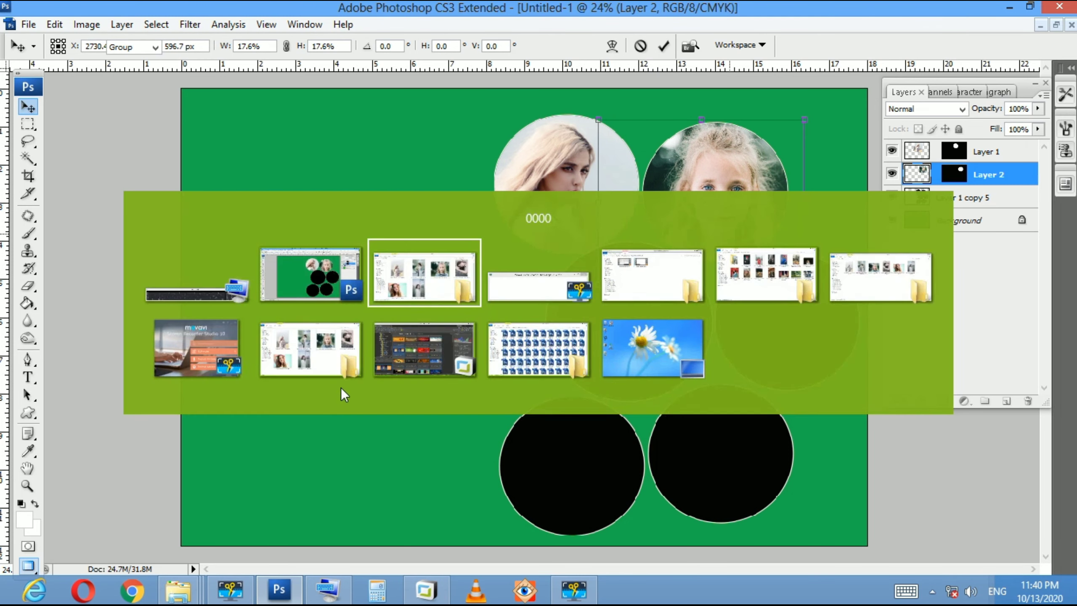
pyautogui.click(434, 269)
pyautogui.moveTo(933, 204)
pyautogui.mouseDown()
pyautogui.moveTo(912, 538)
pyautogui.moveTo(346, 283)
pyautogui.mouseUp()
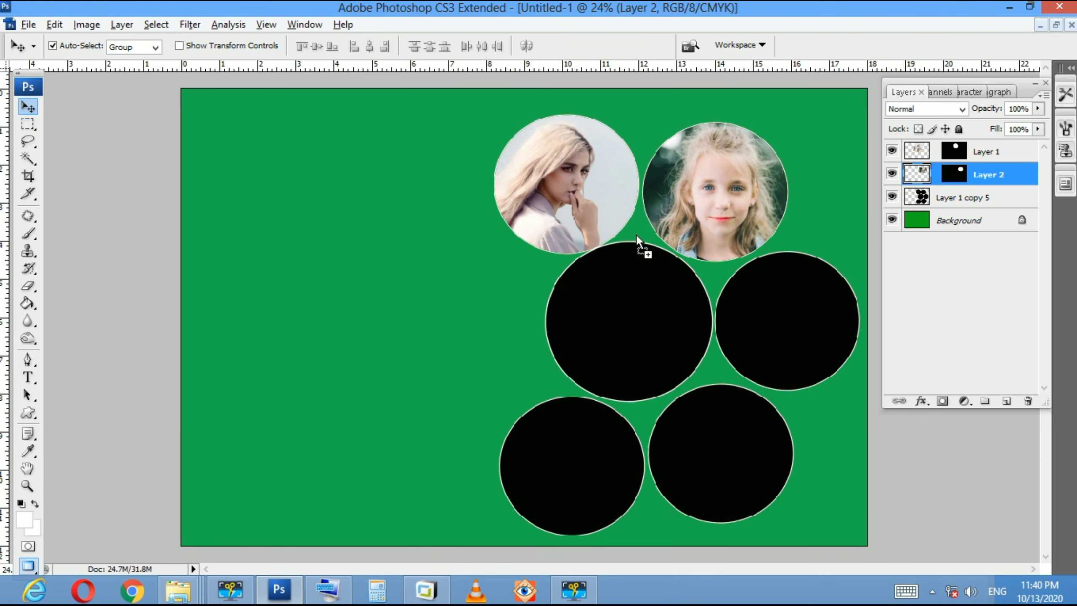
pyautogui.hotkey('ctrl', 'a')
pyautogui.hotkey('ctrl', 'x')
pyautogui.hotkey('ctrl', 'w')
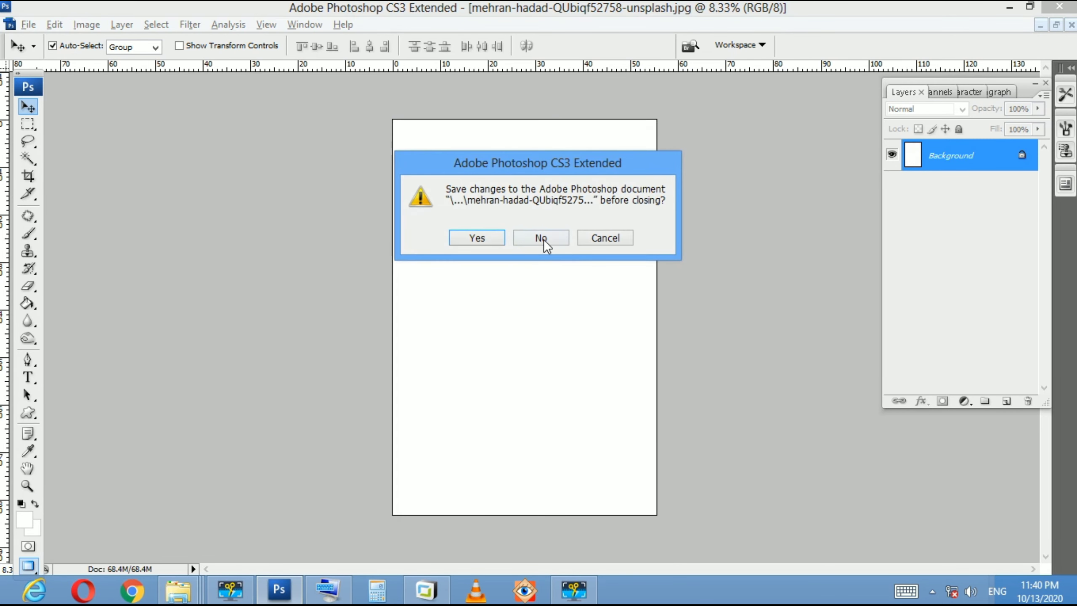
pyautogui.click(542, 239)
# Paste the woman's photo into a Magic Wand selection of the large middle circle
pyautogui.click(637, 341)
pyautogui.press('w')
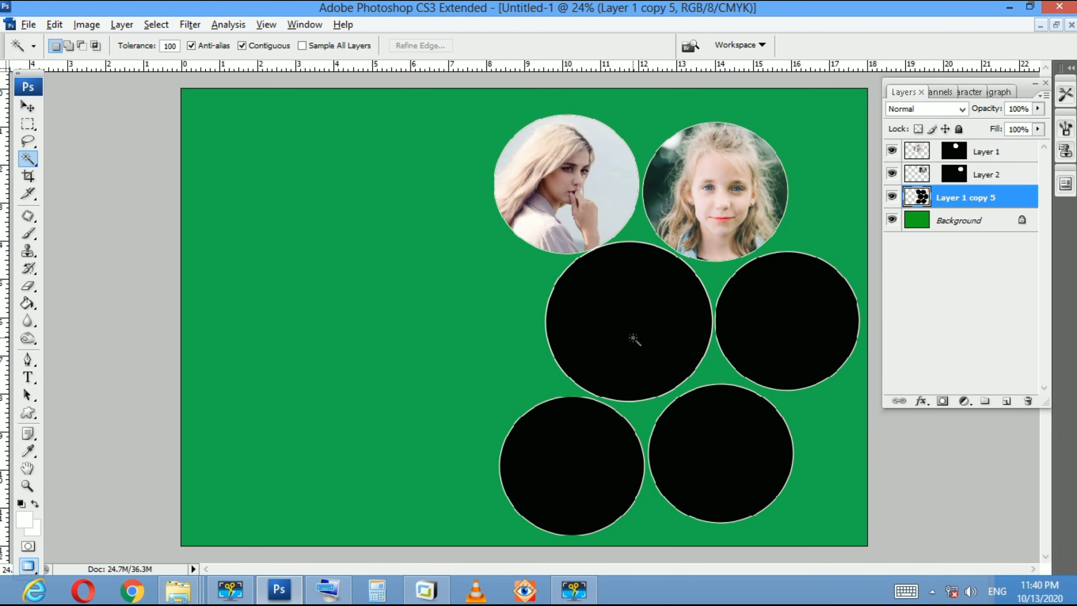
pyautogui.hotkey('ctrl', 'shift', 'v')
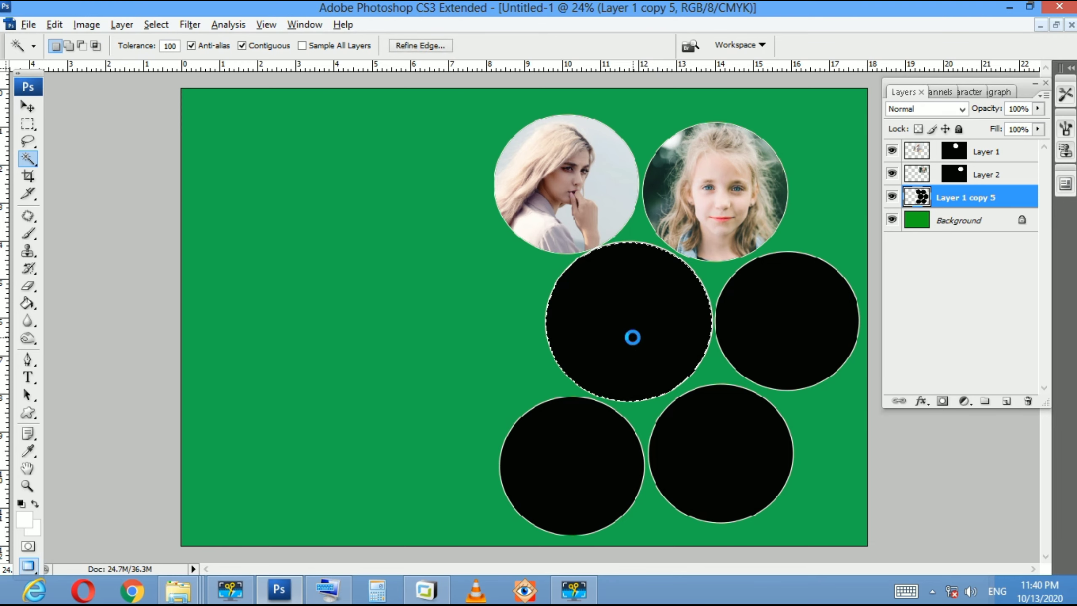
pyautogui.press('v')
# Scale and reposition the portrait so the woman's face fits the middle circle
pyautogui.hotkey('ctrl', 't')
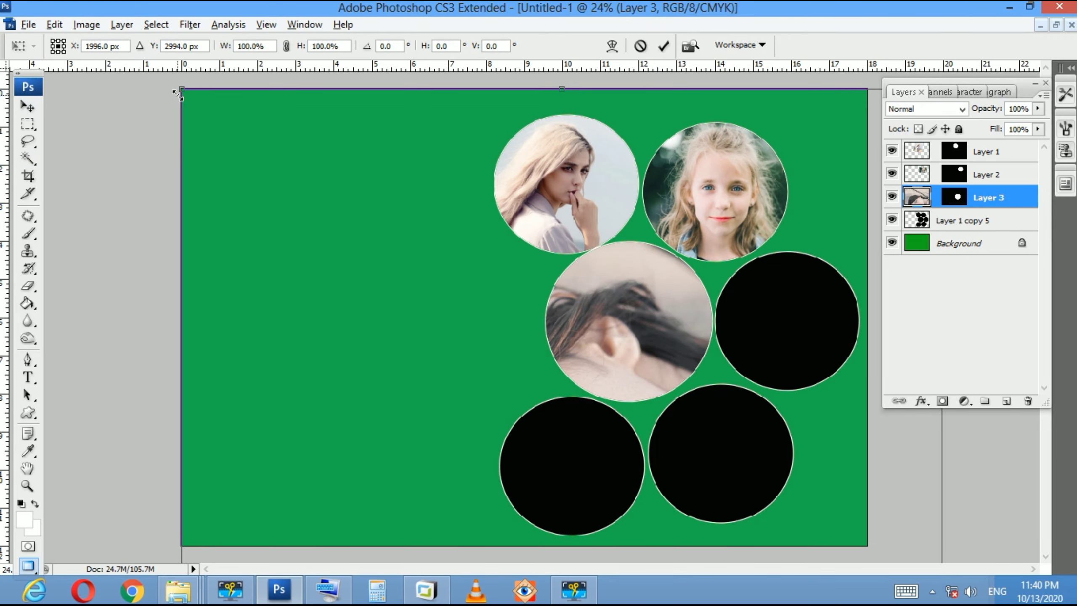
pyautogui.moveTo(178, 95); pyautogui.dragTo(428, 445)
pyautogui.moveTo(584, 512); pyautogui.dragTo(637, 237)
pyautogui.moveTo(753, 174); pyautogui.dragTo(676, 291)
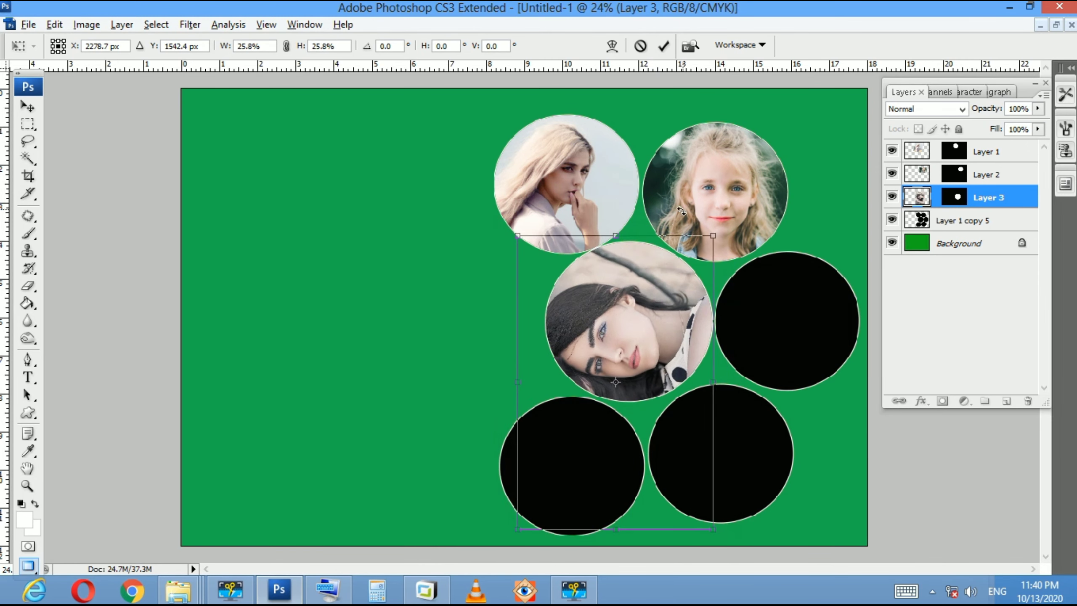
pyautogui.moveTo(621, 394); pyautogui.dragTo(673, 312)
pyautogui.press('Return')
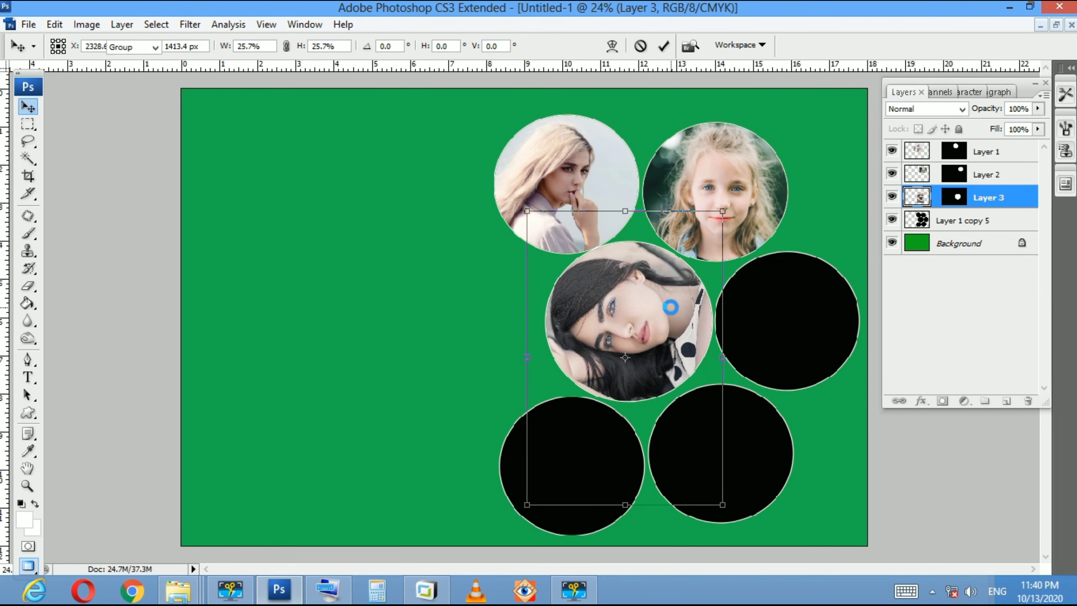
pyautogui.hotkey('alt', 'Tab')
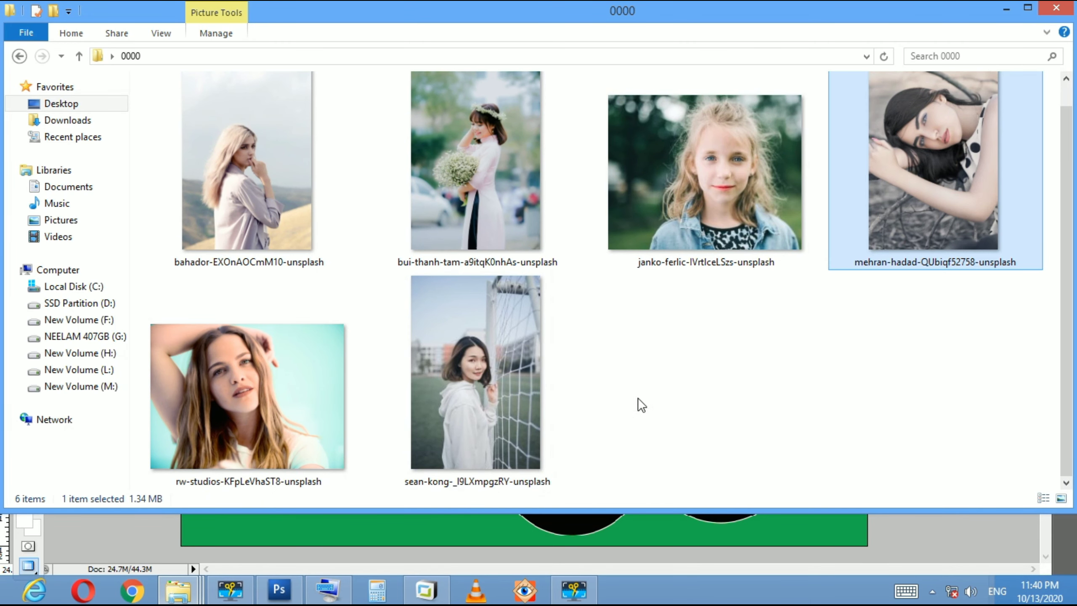
# Bring the photo of the woman by the net into Photoshop, take it whole and close it unsaved
pyautogui.moveTo(491, 391); pyautogui.dragTo(784, 529)
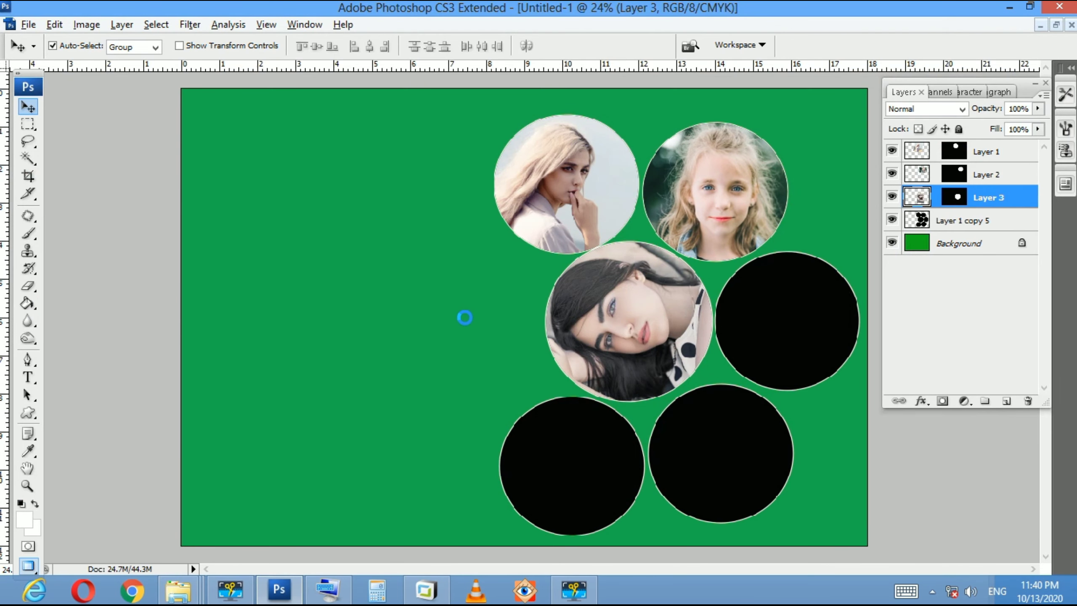
pyautogui.hotkey('ctrl', 'a')
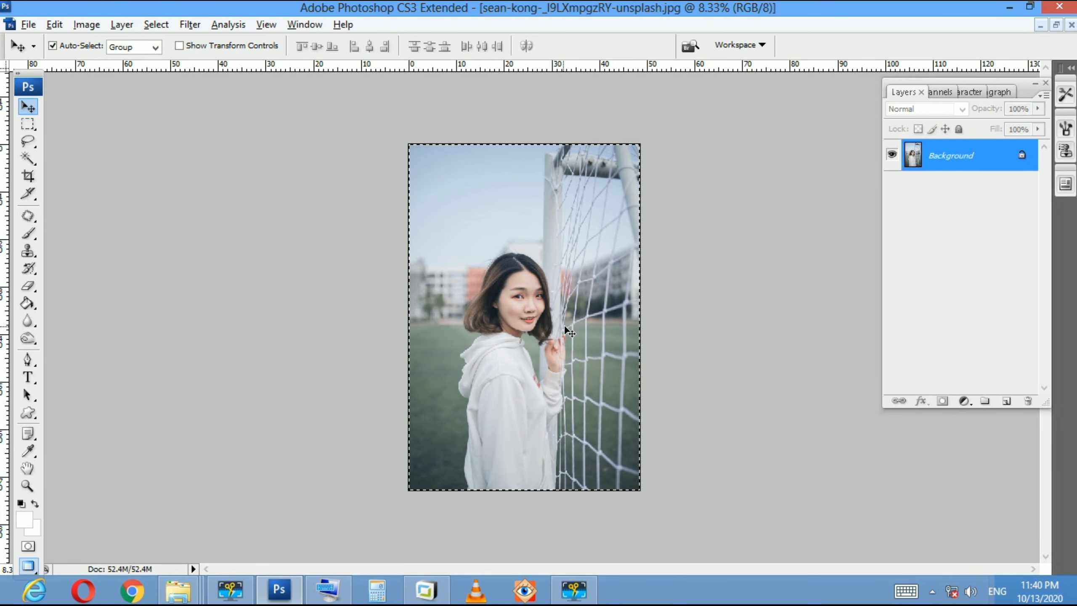
pyautogui.press('Delete')
pyautogui.hotkey('ctrl', 'w')
pyautogui.click(541, 238)
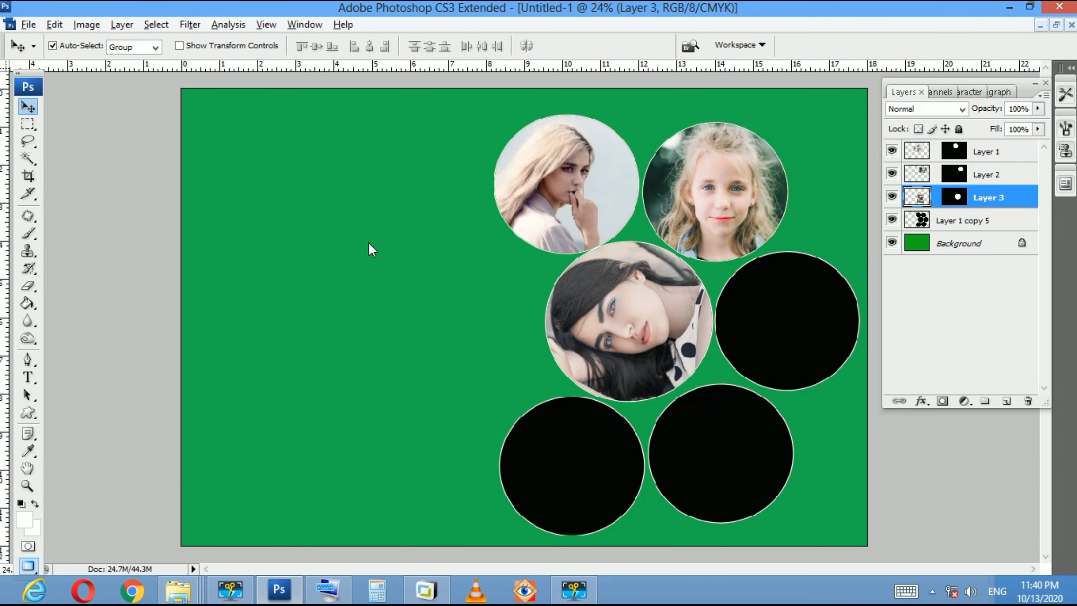
# Paste the photo into the middle-right circle and shrink it to fit
pyautogui.click(784, 353)
pyautogui.press('w')
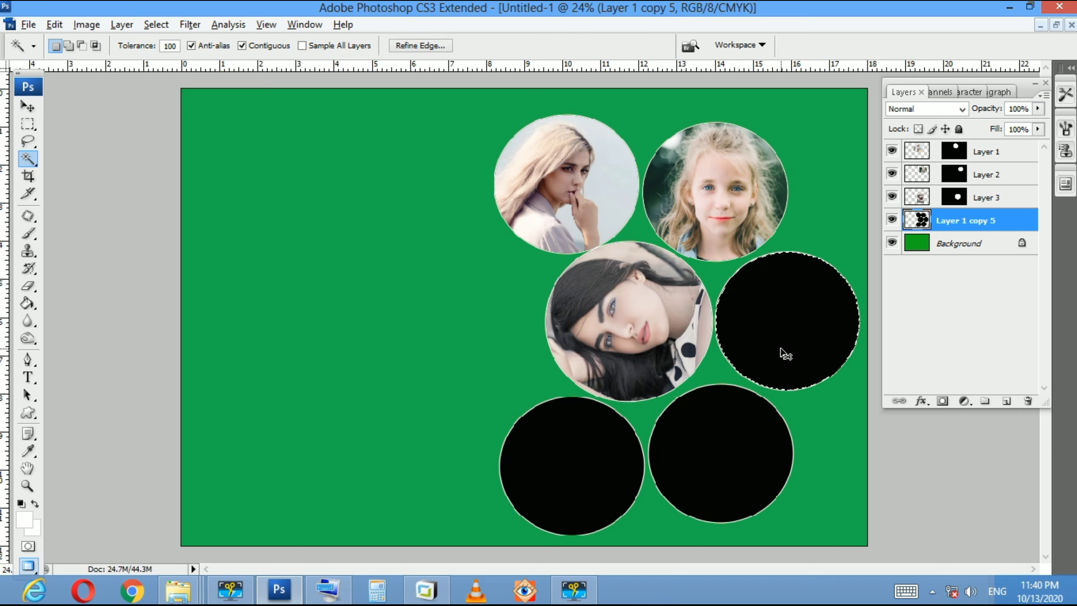
pyautogui.hotkey('ctrl', 'shift', 'v')
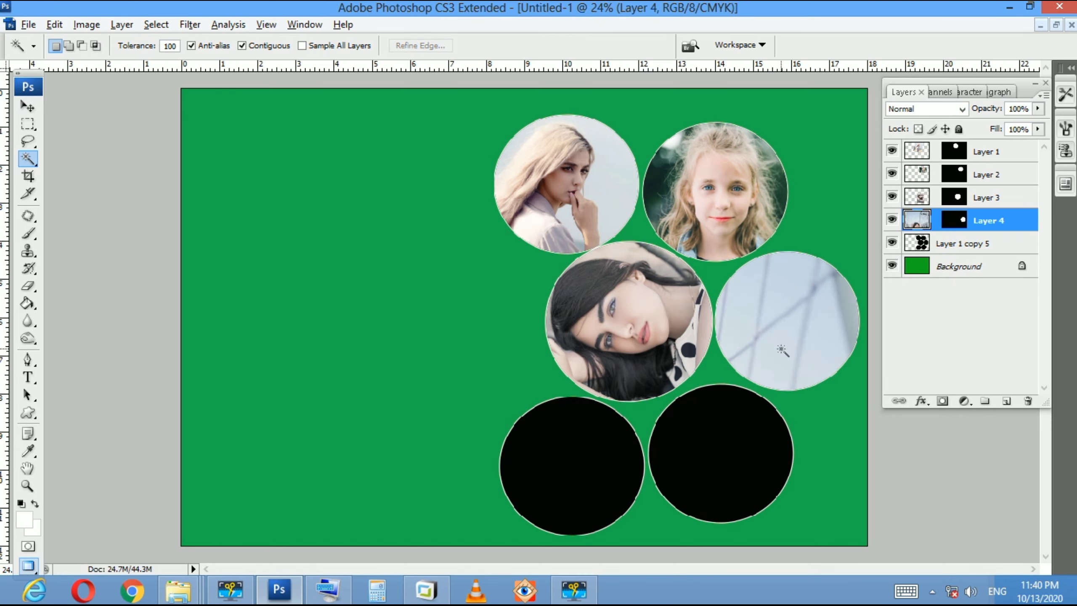
pyautogui.hotkey('ctrl', 't')
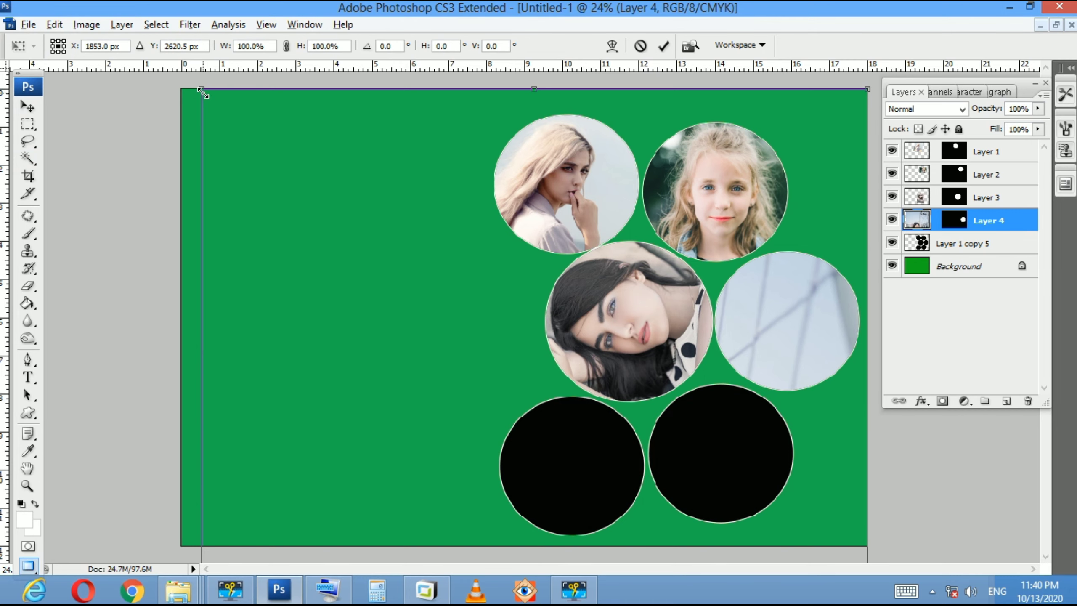
pyautogui.moveTo(202, 91); pyautogui.dragTo(432, 432)
pyautogui.moveTo(545, 500); pyautogui.dragTo(759, 258)
pyautogui.moveTo(646, 194); pyautogui.dragTo(716, 299)
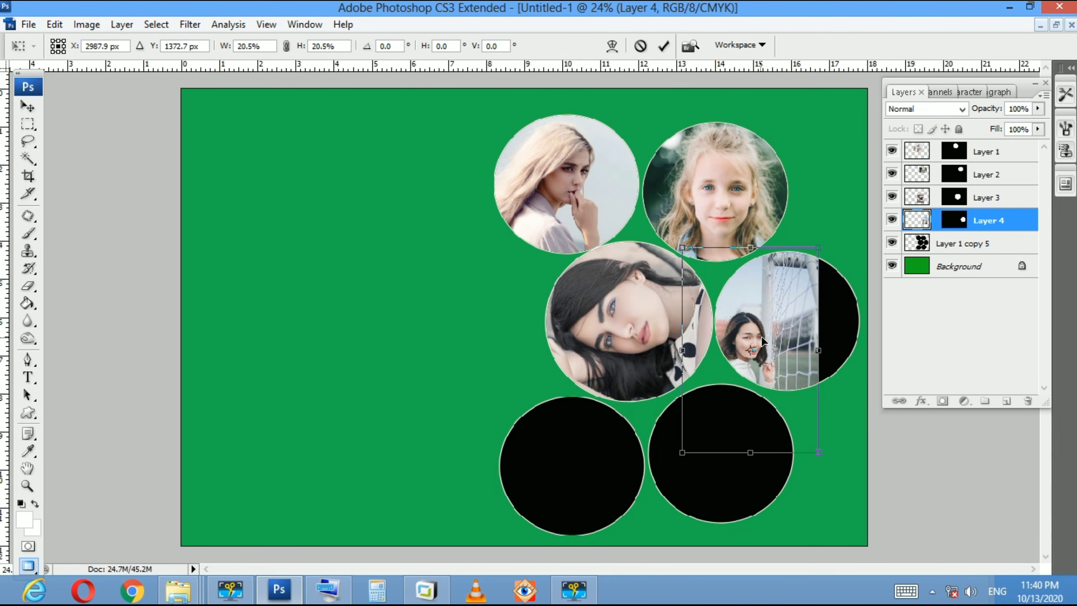
pyautogui.moveTo(796, 392); pyautogui.dragTo(792, 296)
# Flip the portrait horizontally and enlarge and tilt it within the circle
pyautogui.rightClick(782, 302)
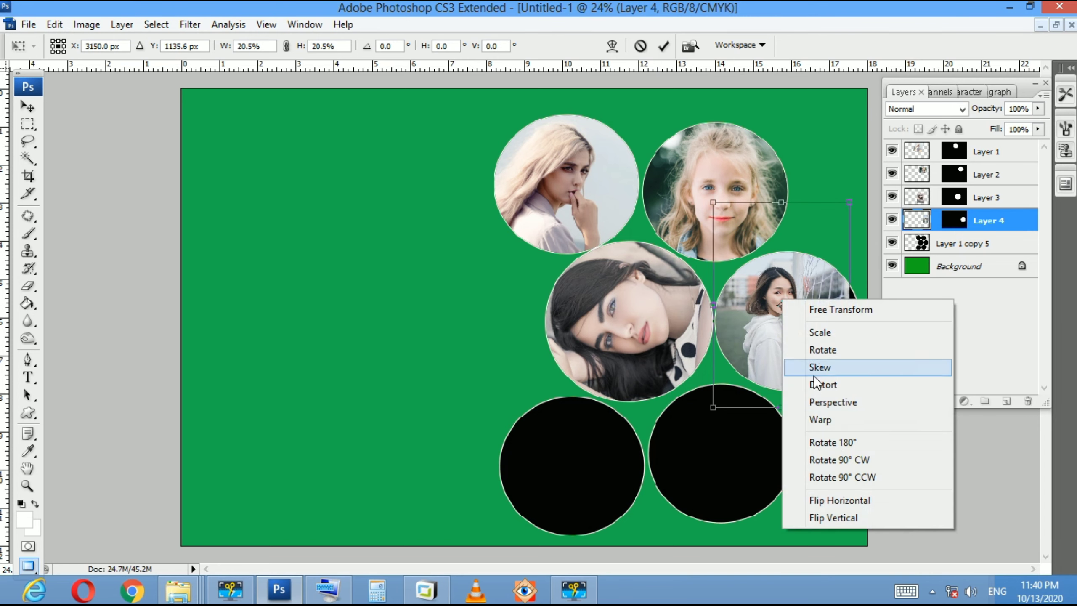
pyautogui.click(843, 499)
pyautogui.moveTo(712, 404)
pyautogui.mouseDown()
pyautogui.moveTo(653, 433)
pyautogui.moveTo(685, 458)
pyautogui.mouseUp()
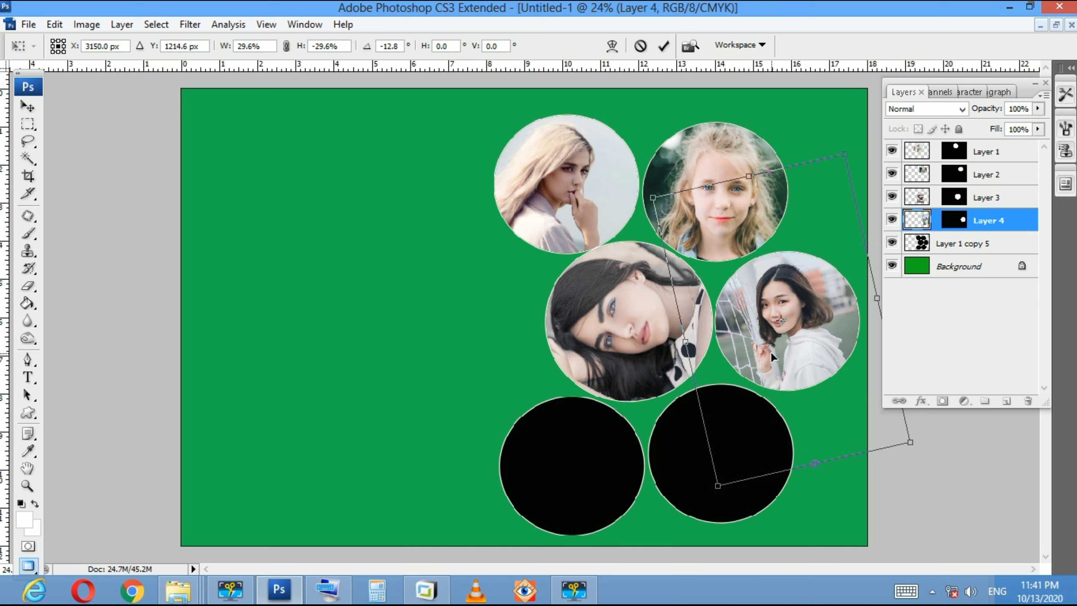
pyautogui.press('Return')
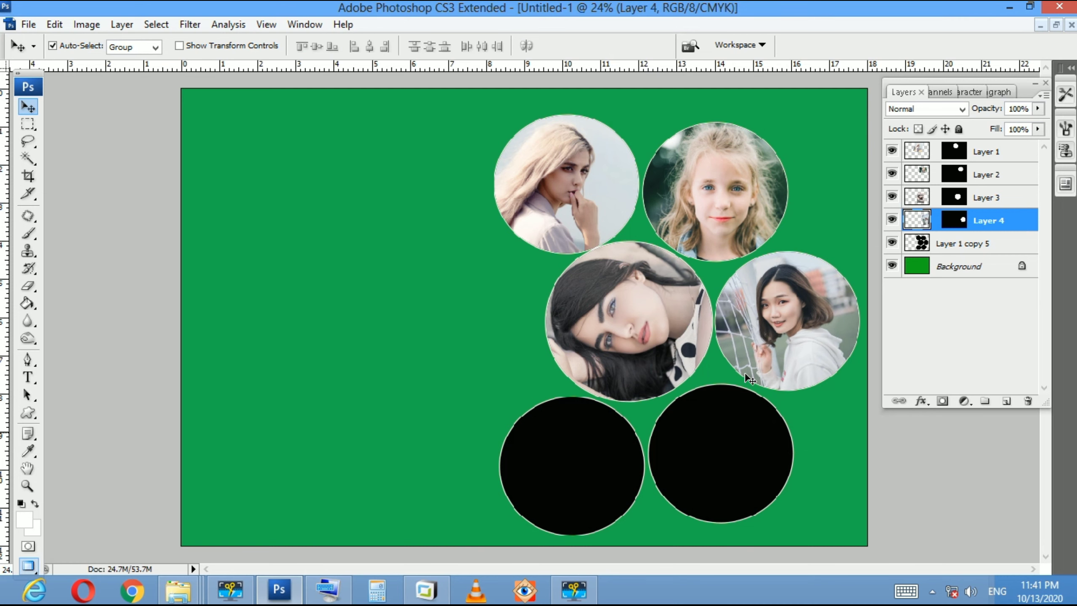
# Readjust the portrait's width so it fills the middle-right circle
pyautogui.hotkey('ctrl', 't')
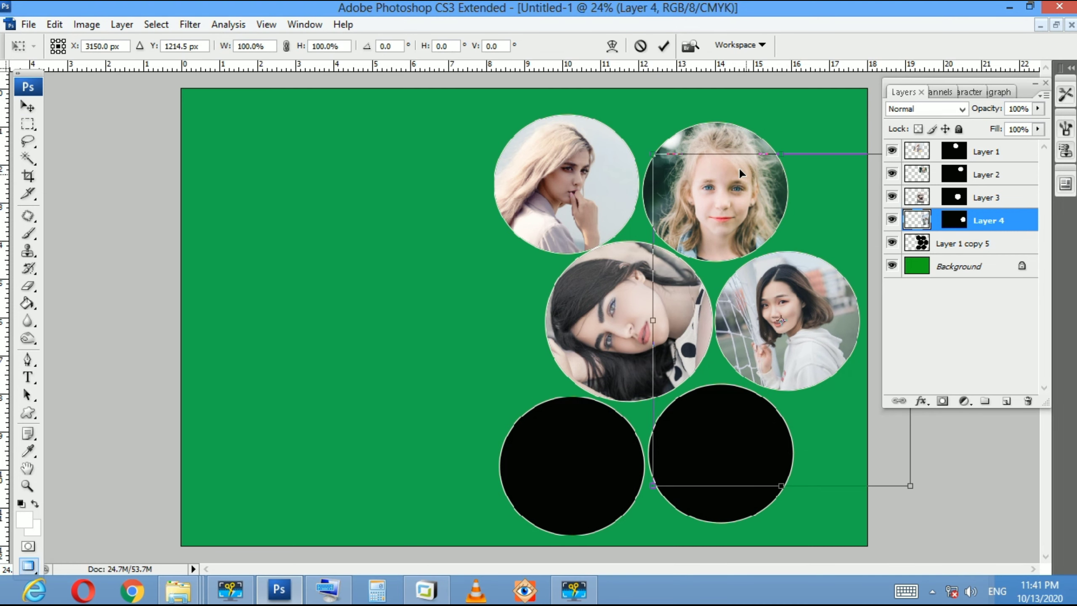
pyautogui.moveTo(652, 154); pyautogui.dragTo(757, 143)
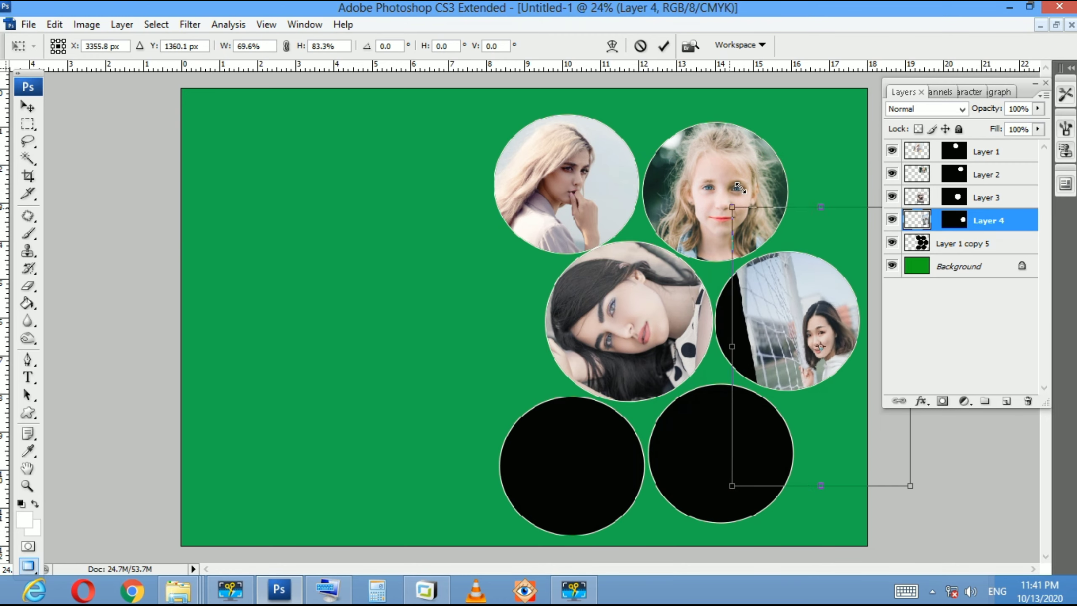
pyautogui.moveTo(757, 143); pyautogui.dragTo(666, 168)
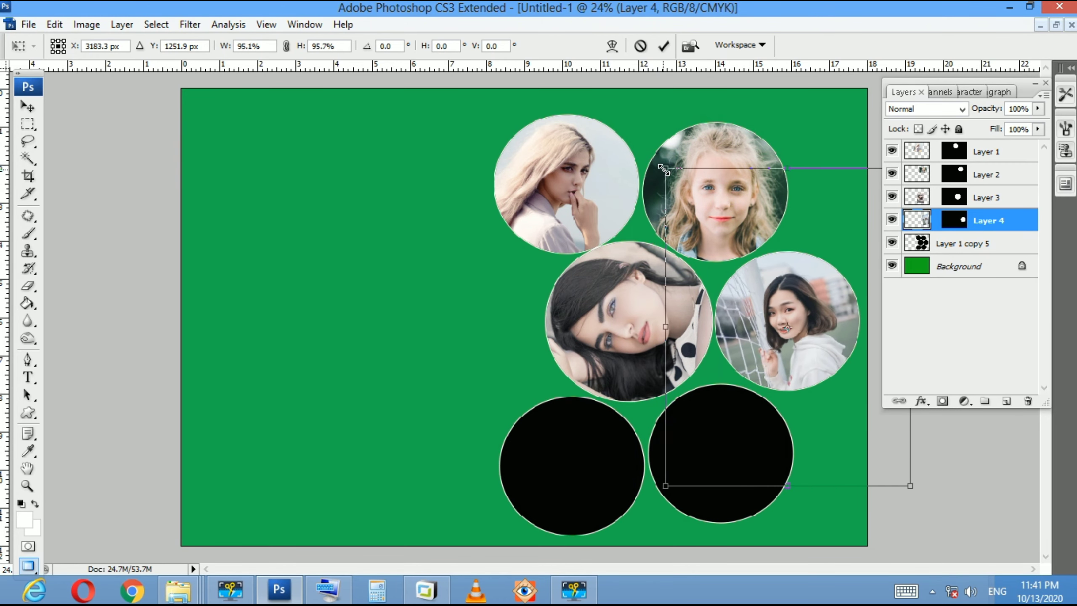
pyautogui.press('Return')
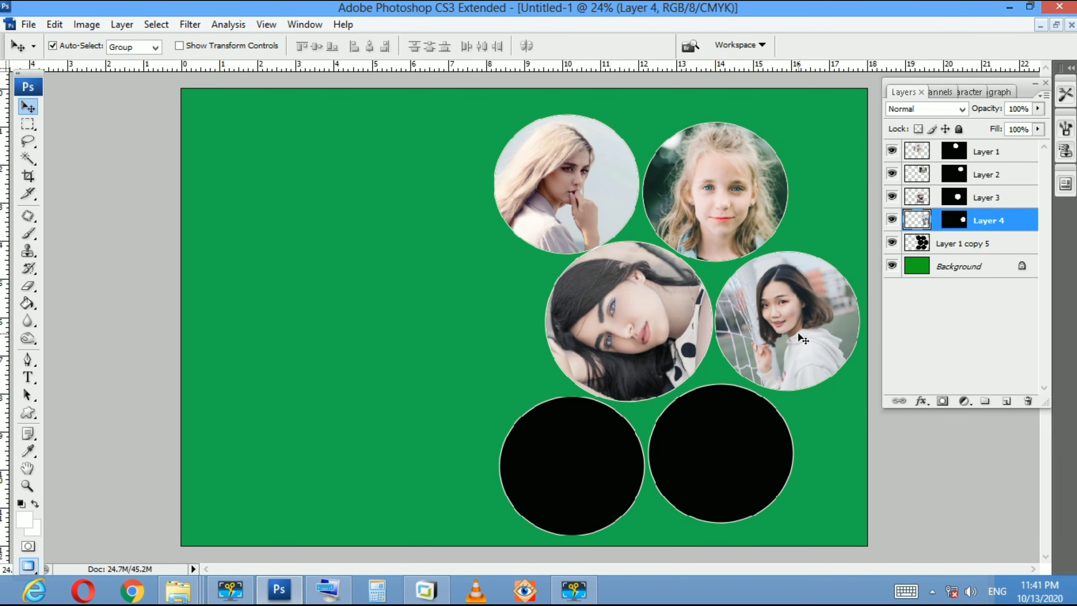
# Bring the long-haired woman's rw-studios photo into Photoshop and close it without saving
pyautogui.hotkey('alt', 'Tab')
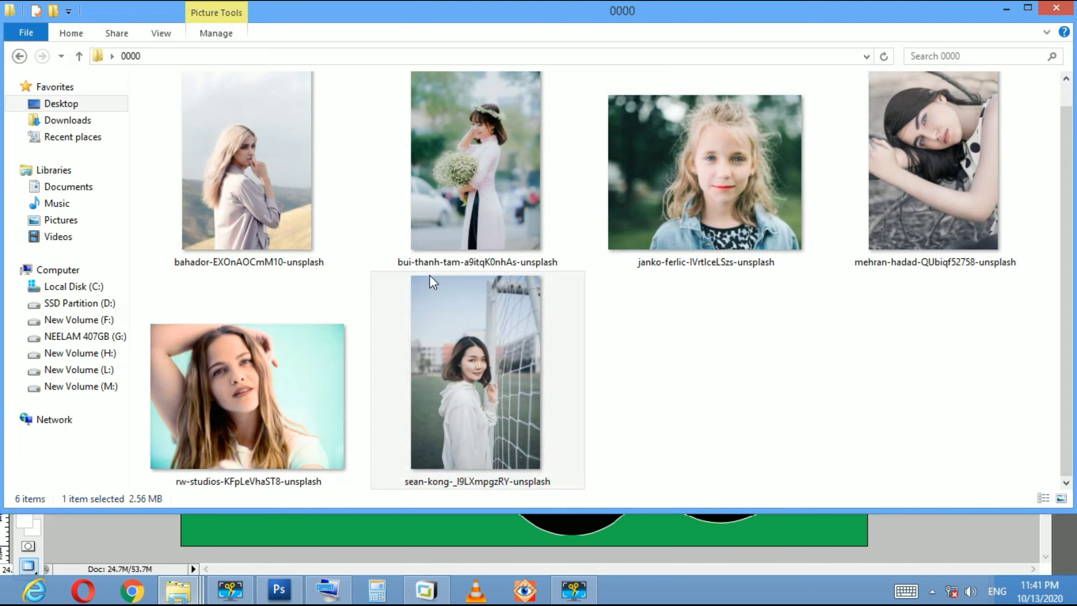
pyautogui.click(477, 215)
pyautogui.moveTo(264, 213)
pyautogui.mouseDown()
pyautogui.moveTo(392, 542)
pyautogui.moveTo(140, 424)
pyautogui.mouseUp()
pyautogui.moveTo(248, 396); pyautogui.dragTo(605, 525)
pyautogui.moveTo(724, 513); pyautogui.dragTo(722, 522)
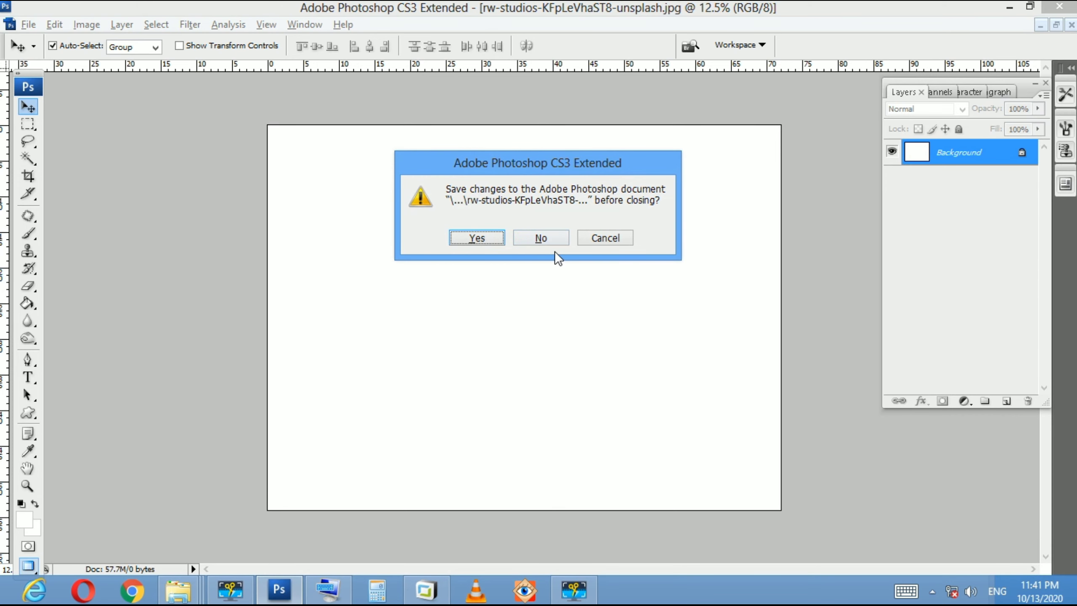
pyautogui.click(548, 242)
# Paste the long-haired woman's photo into a Magic Wand selection of the lower-right circle
pyautogui.click(726, 485)
pyautogui.press('w')
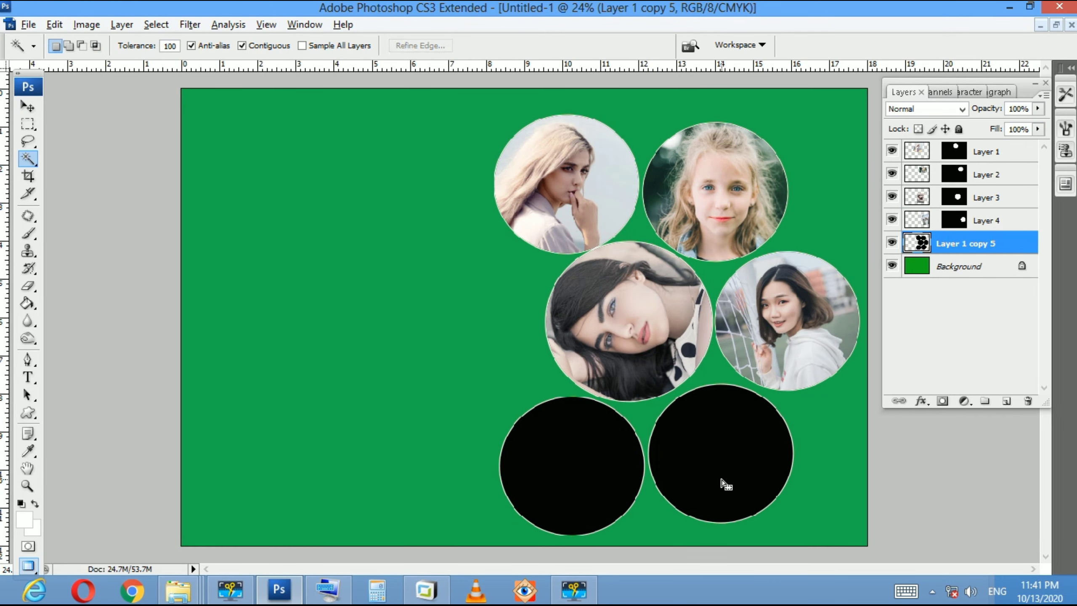
pyautogui.click(725, 485)
pyautogui.hotkey('ctrl', 'shift', 'v')
# Shrink the portrait to about a sixth and fit it over the lower-right circle
pyautogui.hotkey('ctrl', 't')
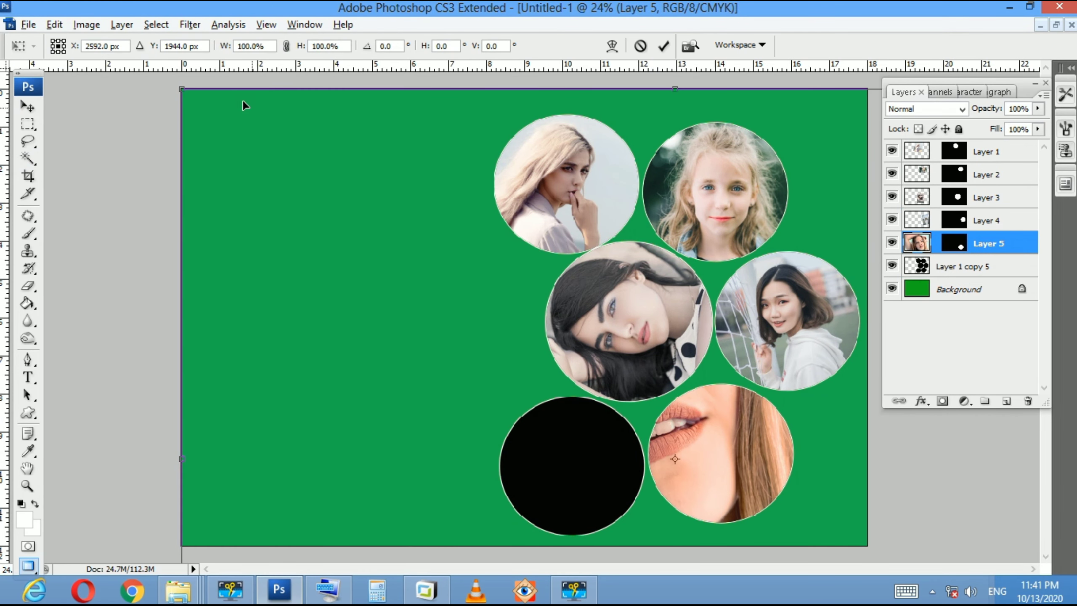
pyautogui.moveTo(183, 89); pyautogui.dragTo(588, 371)
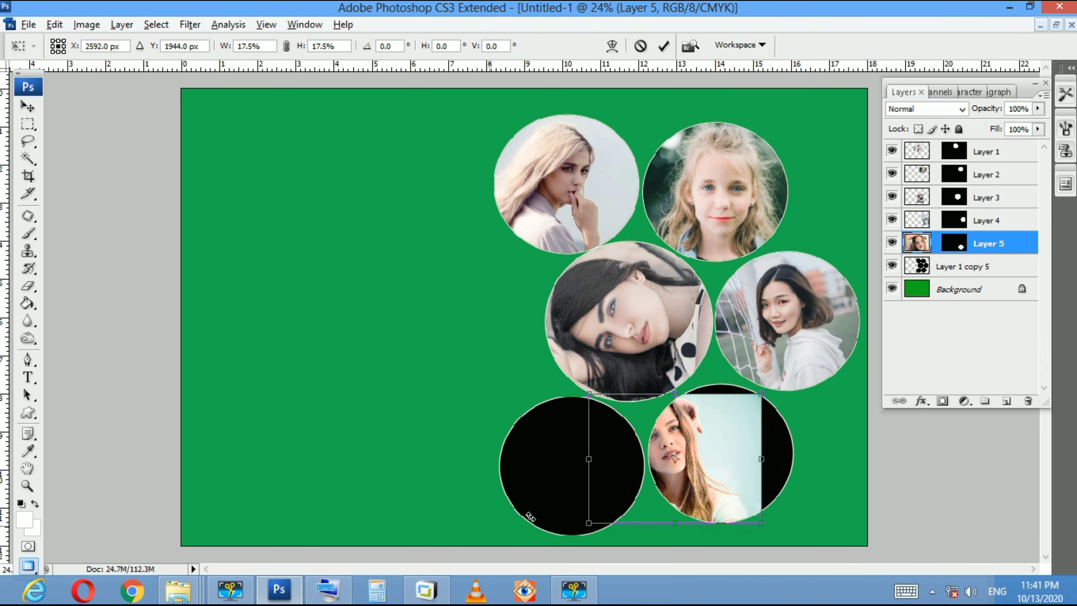
pyautogui.moveTo(681, 488); pyautogui.dragTo(736, 489)
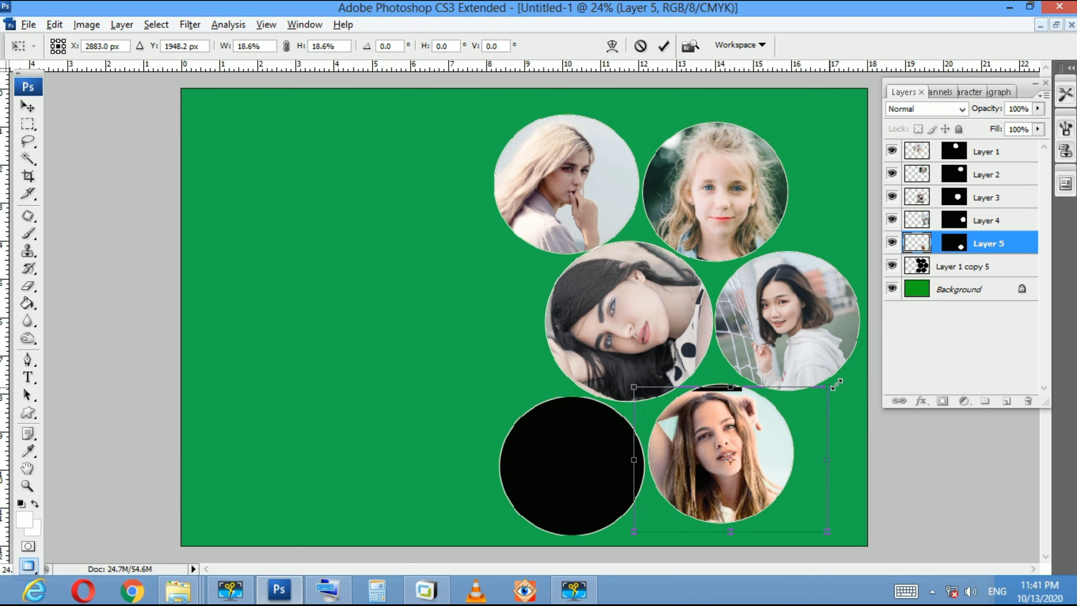
pyautogui.moveTo(823, 387); pyautogui.dragTo(840, 373)
pyautogui.press('Return')
pyautogui.hotkey('alt', 'Tab')
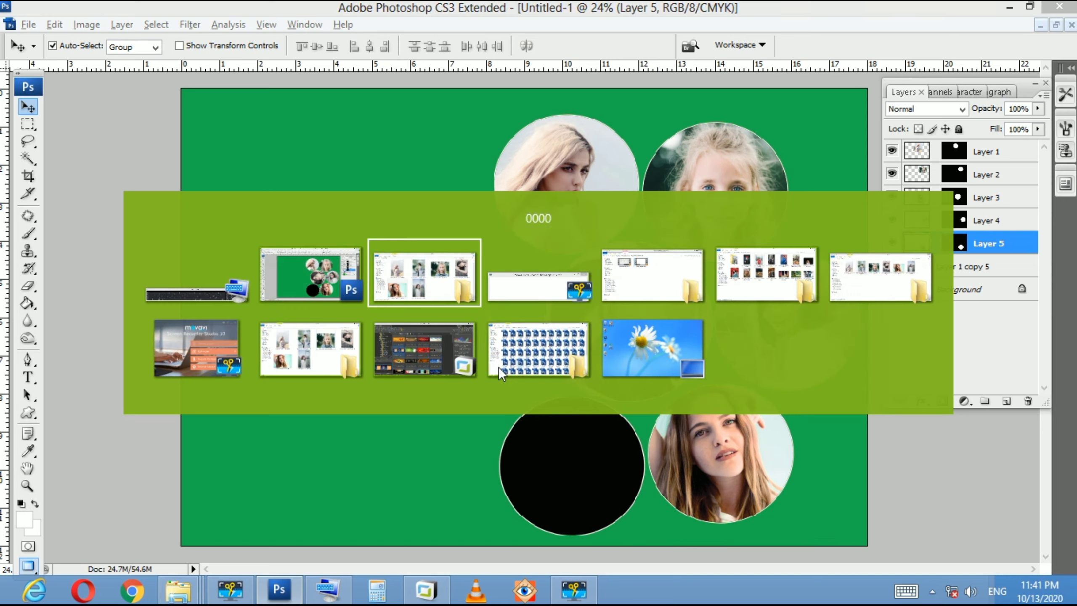
# Bring the red-top woman's amir-taheri photo into Photoshop, cut it whole and close it unsaved
pyautogui.press('Tab')
pyautogui.press('Tab')
pyautogui.press('Tab')
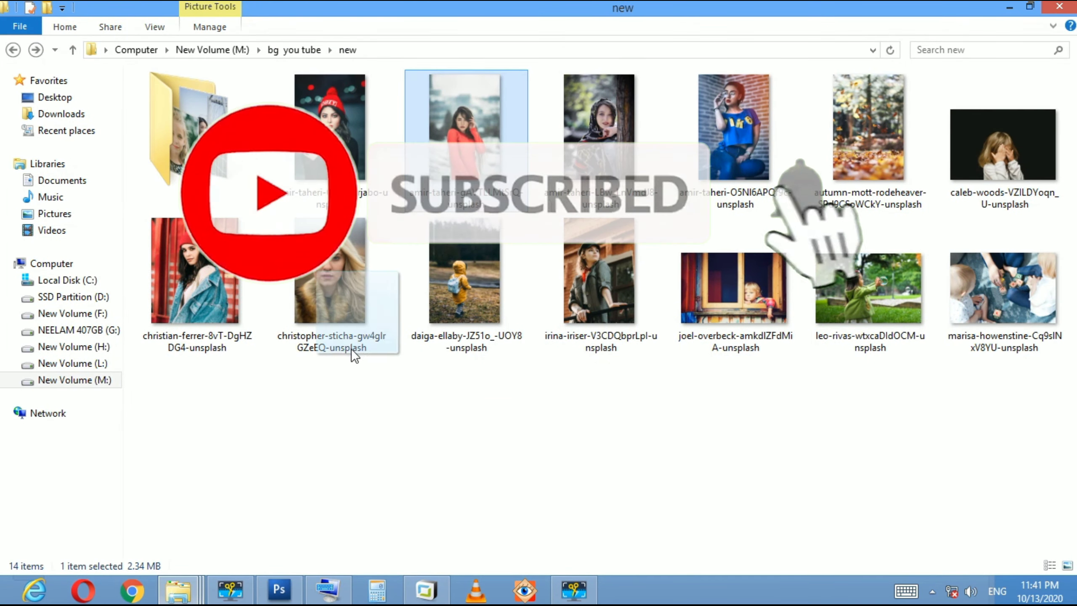
pyautogui.moveTo(237, 340)
pyautogui.mouseDown()
pyautogui.moveTo(259, 434)
pyautogui.moveTo(260, 394)
pyautogui.mouseUp()
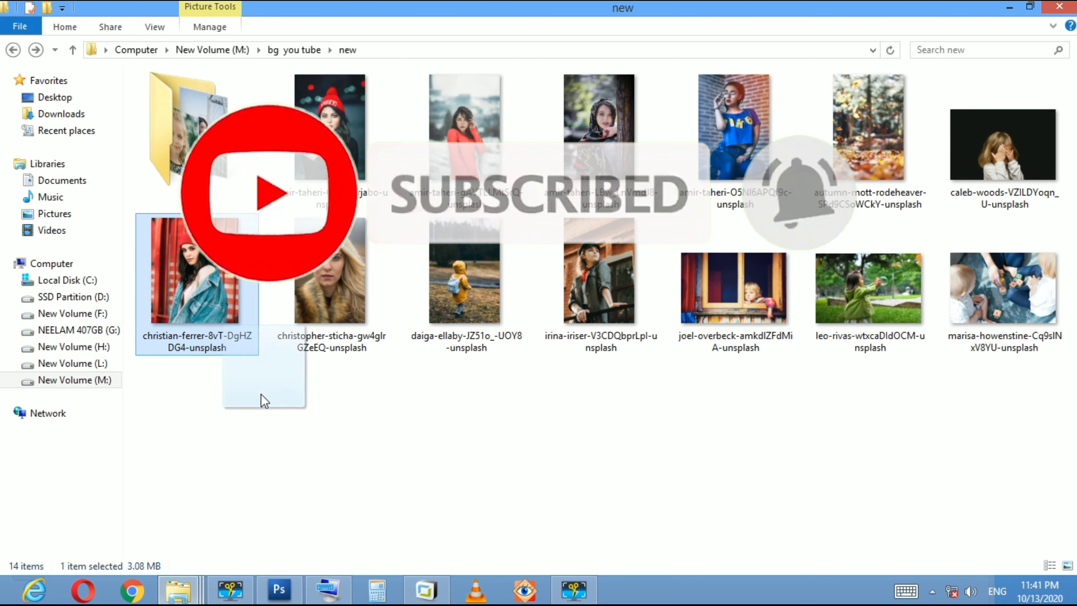
pyautogui.moveTo(473, 143)
pyautogui.mouseDown()
pyautogui.moveTo(271, 590)
pyautogui.moveTo(522, 333)
pyautogui.mouseUp()
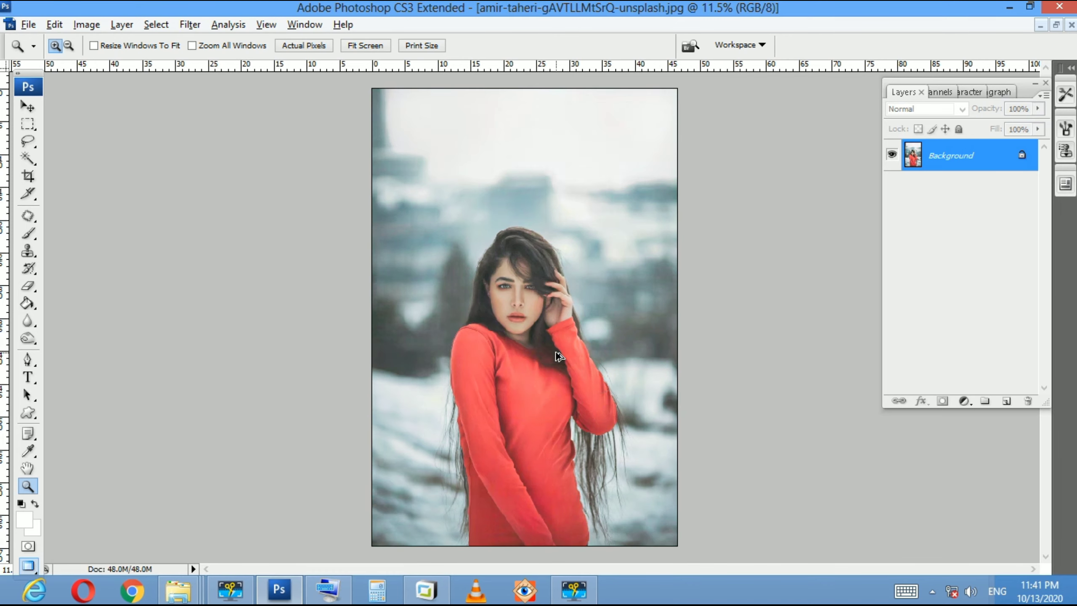
pyautogui.hotkey('ctrl', 'a')
pyautogui.hotkey('ctrl', 'x')
pyautogui.hotkey('ctrl', 'w')
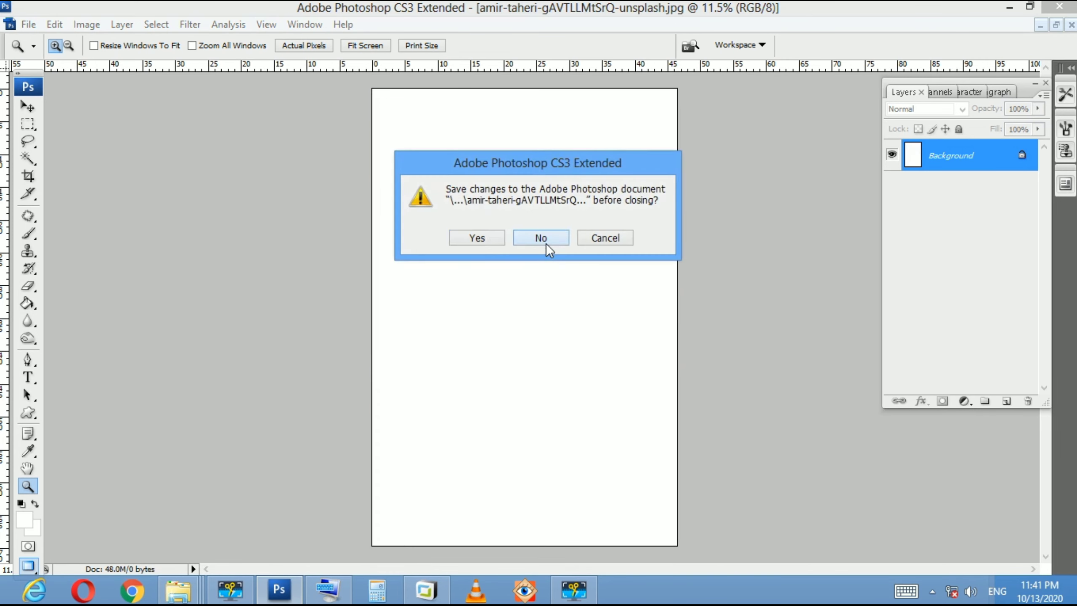
pyautogui.click(545, 241)
# Paste the red-top photo into a Magic Wand selection of the lower-left circle
pyautogui.click(585, 464)
pyautogui.press('w')
pyautogui.click(581, 462)
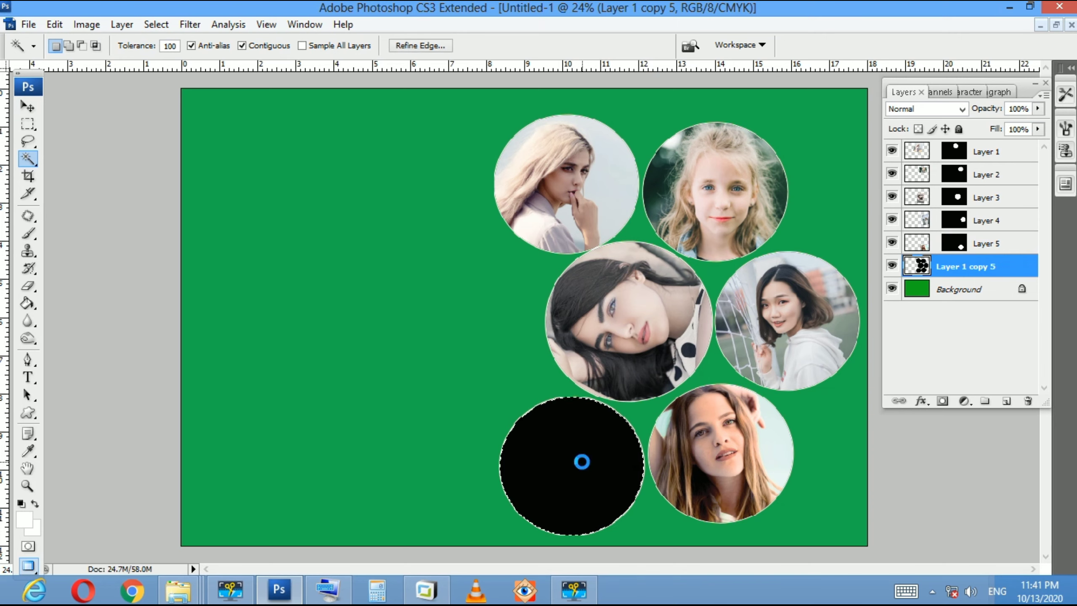
pyautogui.hotkey('ctrl', 'shift', 'v')
# Shrink the portrait to about a fifth and fit it inside the lower-left circle
pyautogui.hotkey('ctrl', 't')
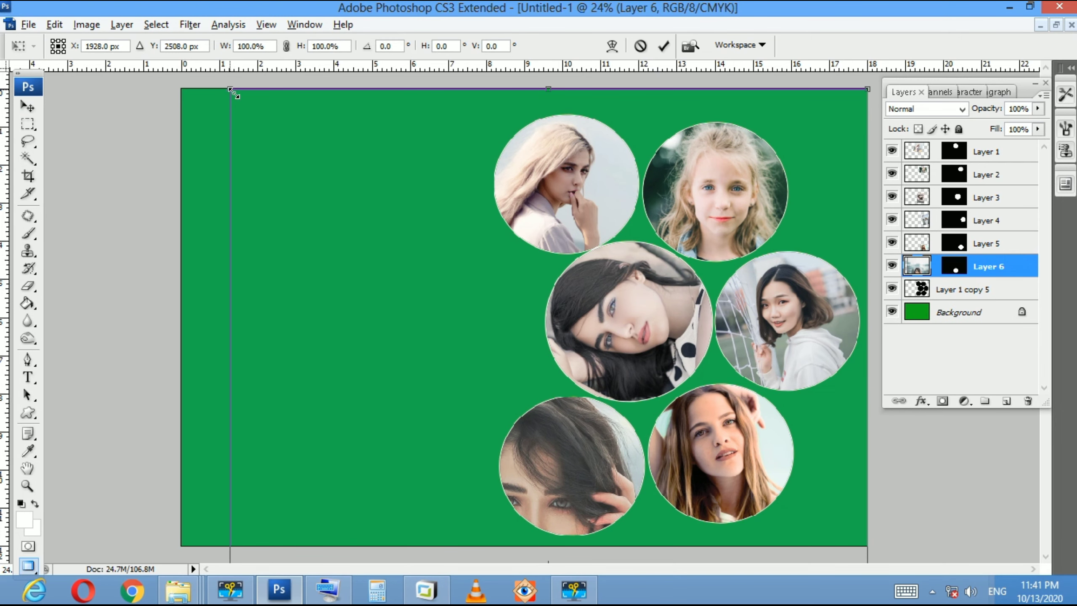
pyautogui.moveTo(232, 92); pyautogui.dragTo(437, 488)
pyautogui.moveTo(551, 466); pyautogui.dragTo(618, 415)
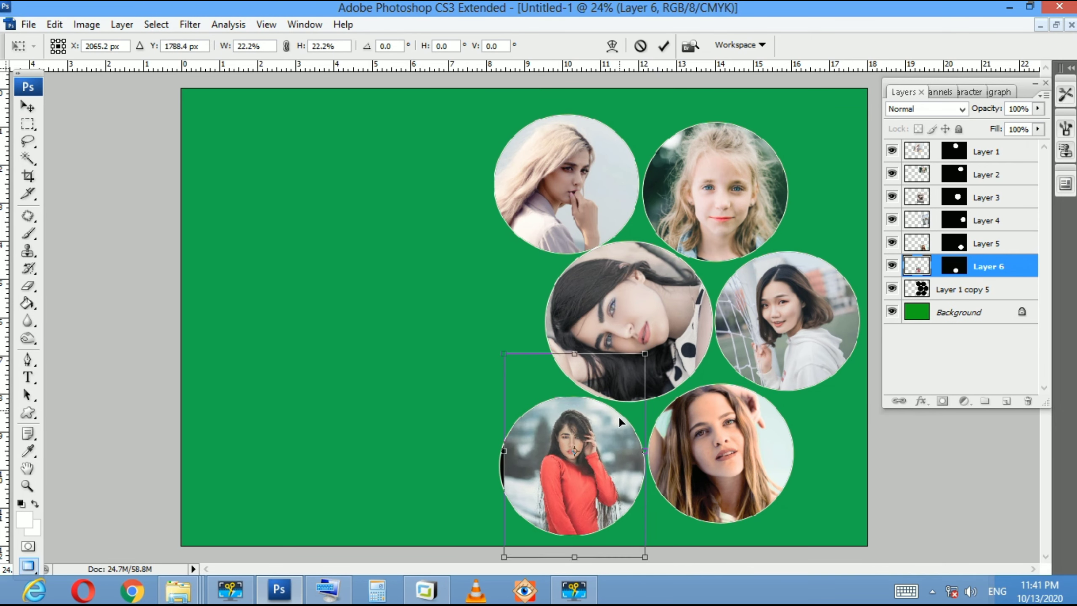
pyautogui.moveTo(644, 353); pyautogui.dragTo(664, 315)
pyautogui.moveTo(596, 495); pyautogui.dragTo(596, 502)
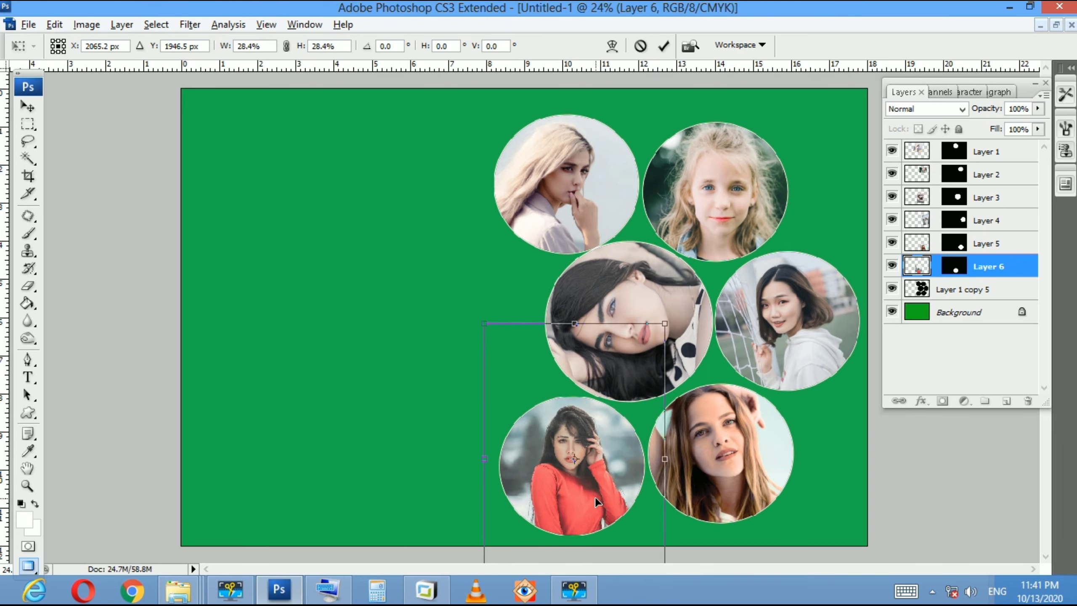
pyautogui.press('Return')
pyautogui.hotkey('alt', 'Tab')
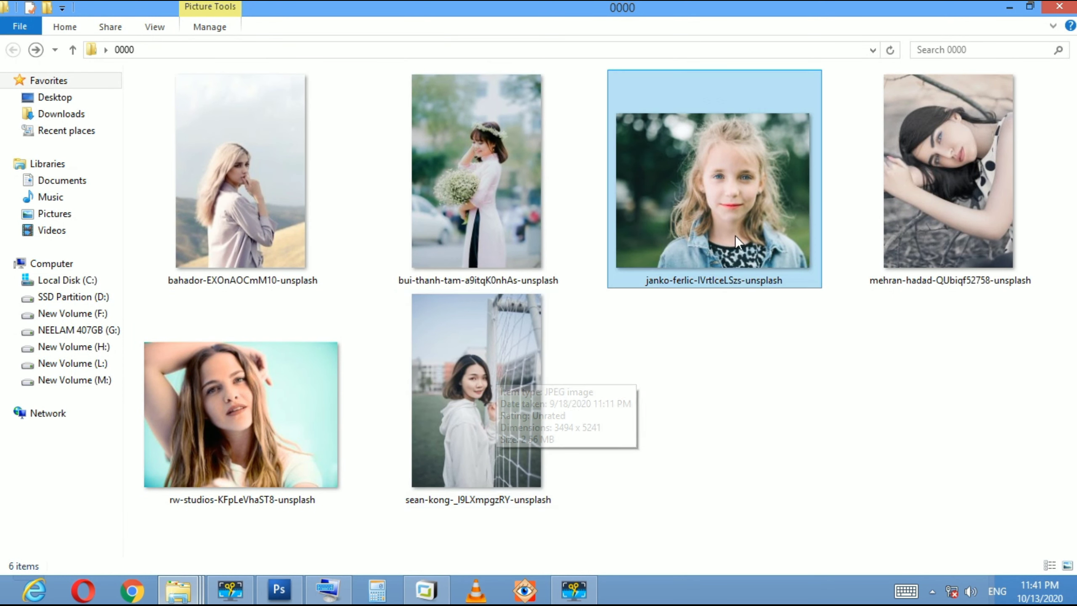
pyautogui.moveTo(481, 190)
pyautogui.mouseDown()
pyautogui.moveTo(277, 587)
pyautogui.moveTo(508, 174)
pyautogui.mouseUp()
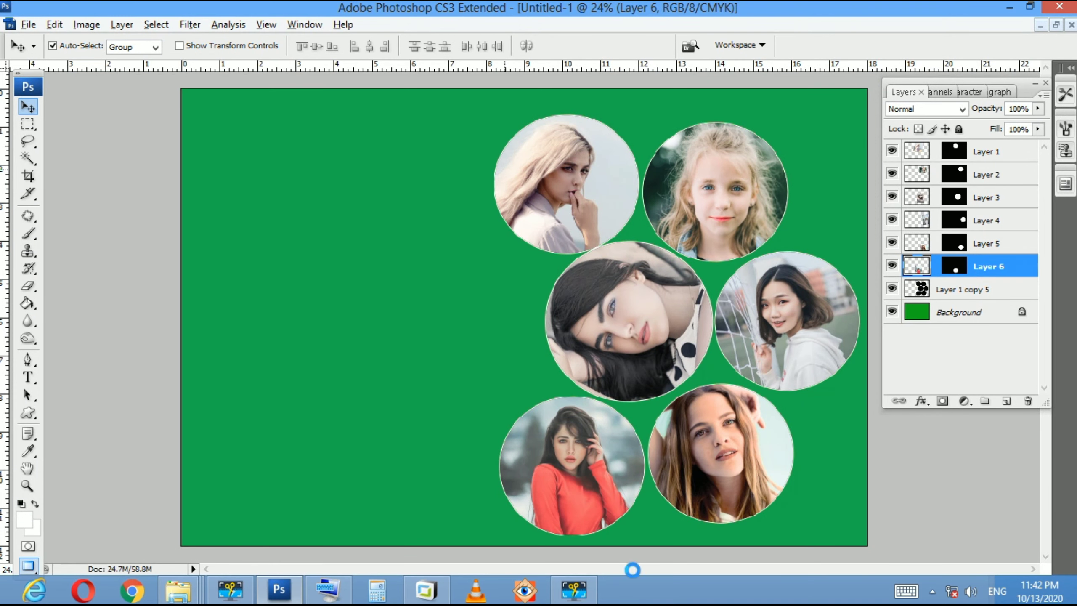
pyautogui.press('z')
pyautogui.rightClick(547, 334)
pyautogui.click(551, 339)
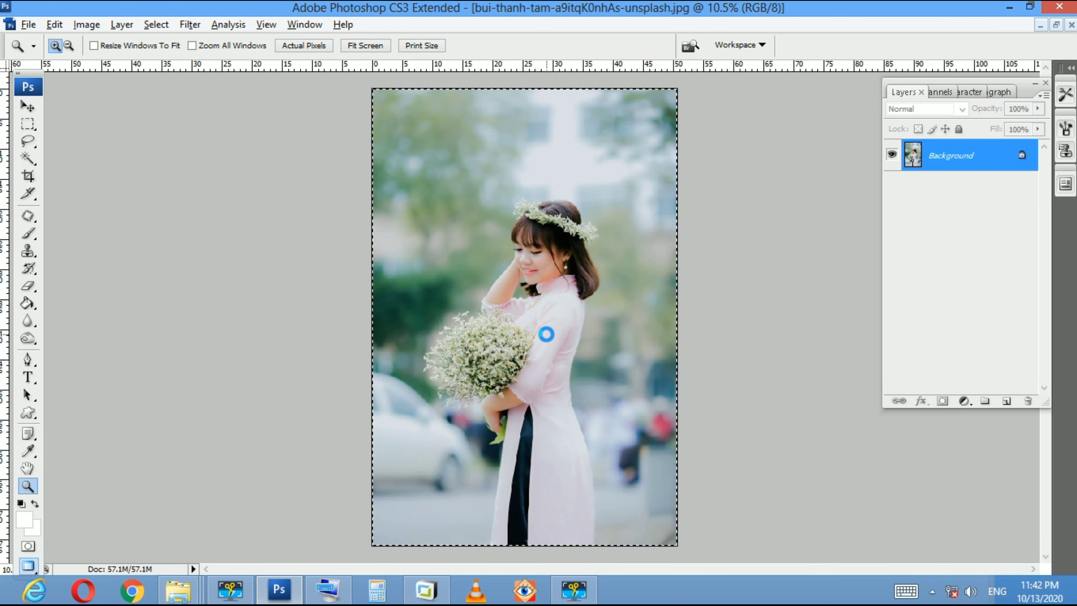
pyautogui.hotkey('ctrl', 'w')
pyautogui.click(542, 238)
# Paste the flower-crown photo as a new layer just above the Background layer
pyautogui.press('v')
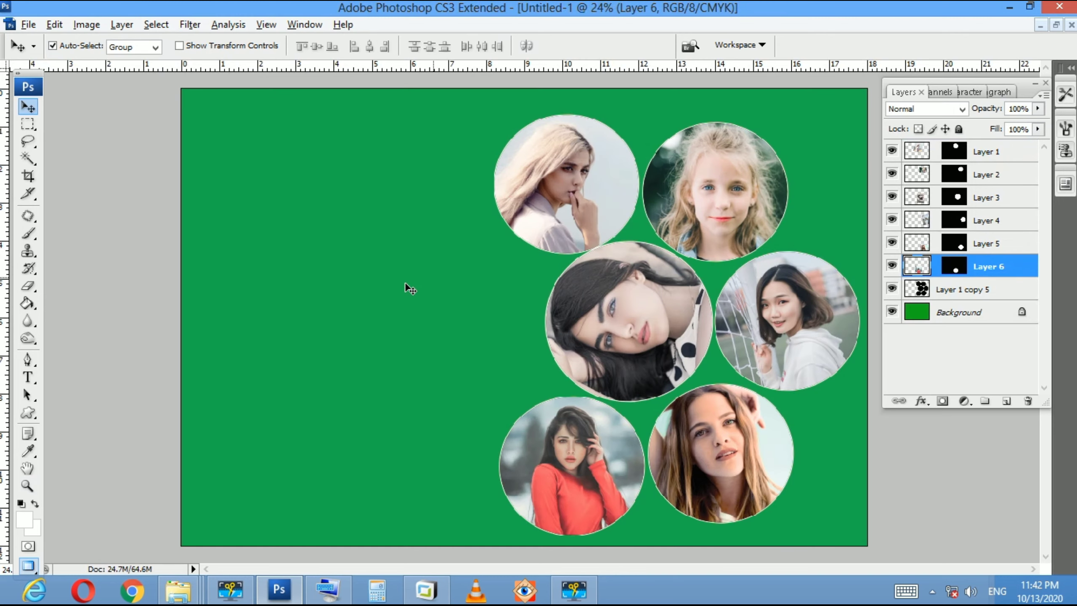
pyautogui.rightClick(360, 264)
pyautogui.click(371, 266)
pyautogui.hotkey('ctrl', 'v')
# Shrink the flower-crown photo to about half size and move it to the left side
pyautogui.hotkey('ctrl', 't')
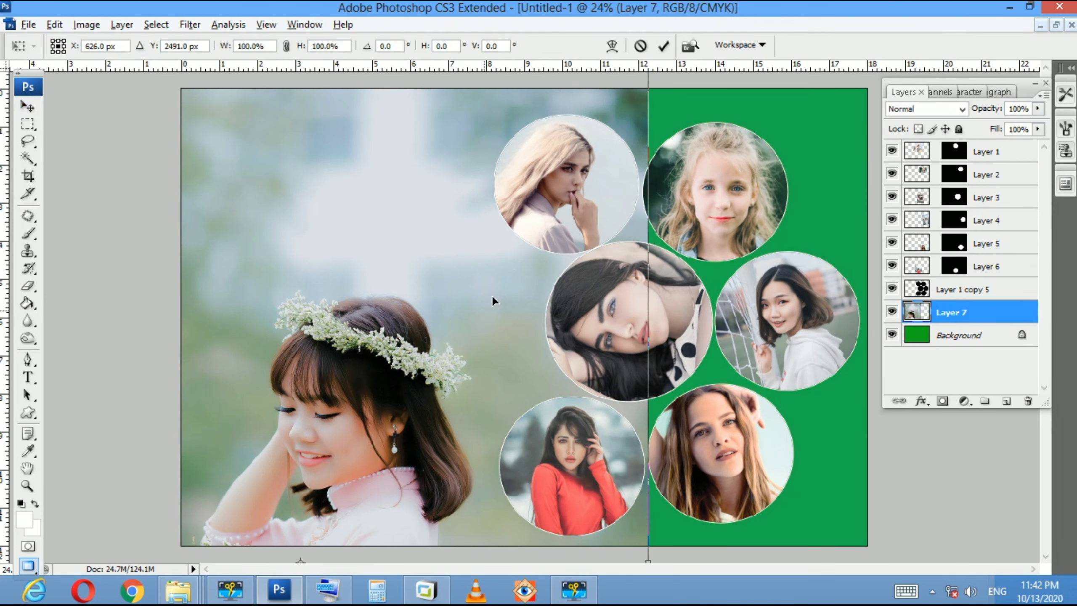
pyautogui.moveTo(491, 295); pyautogui.dragTo(540, 328)
pyautogui.moveTo(651, 159); pyautogui.dragTo(465, 436)
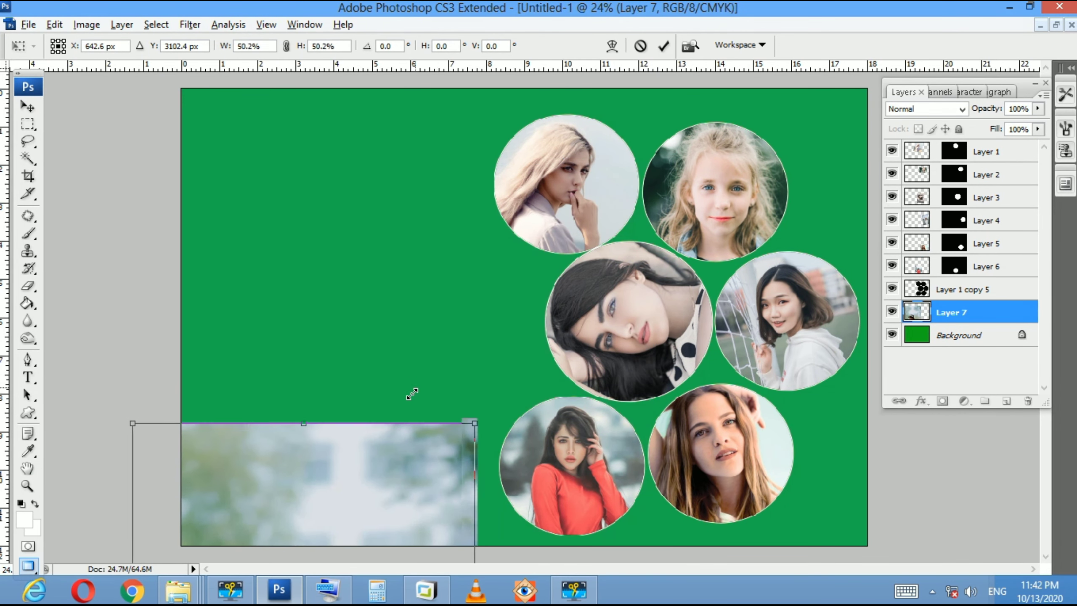
pyautogui.moveTo(383, 500); pyautogui.dragTo(425, 136)
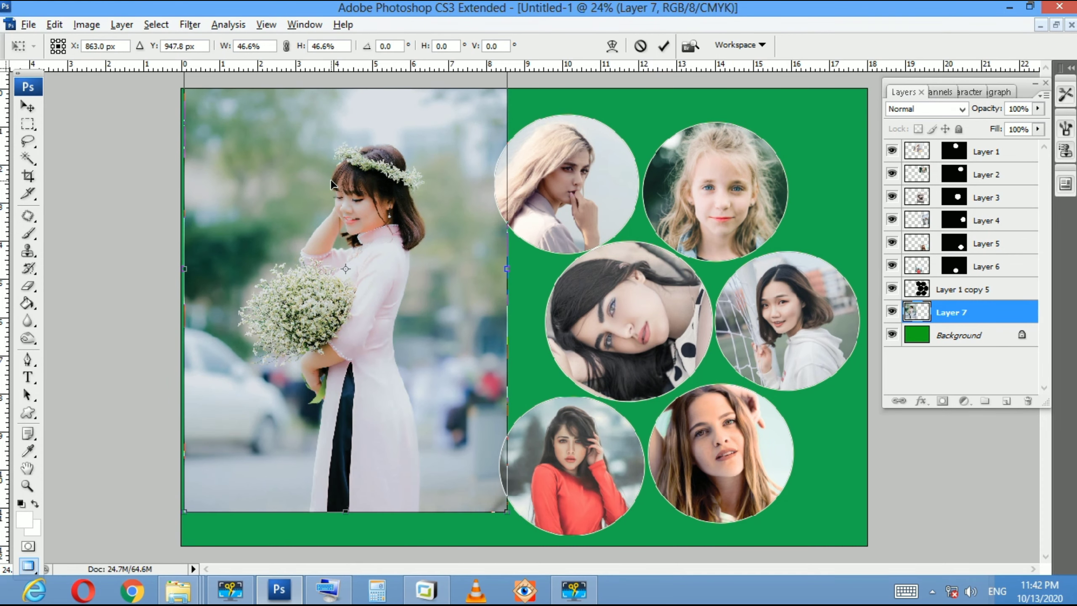
# Mirror the photo horizontally and enlarge it to cover the left side down to the canvas bottom
pyautogui.rightClick(332, 181)
pyautogui.click(403, 384)
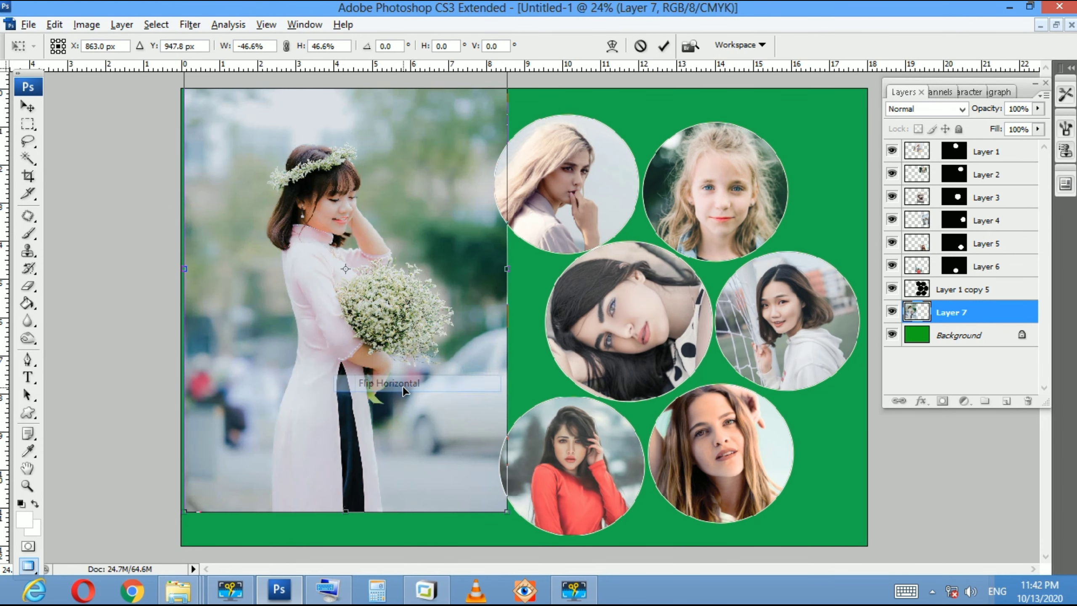
pyautogui.moveTo(444, 425); pyautogui.dragTo(560, 594)
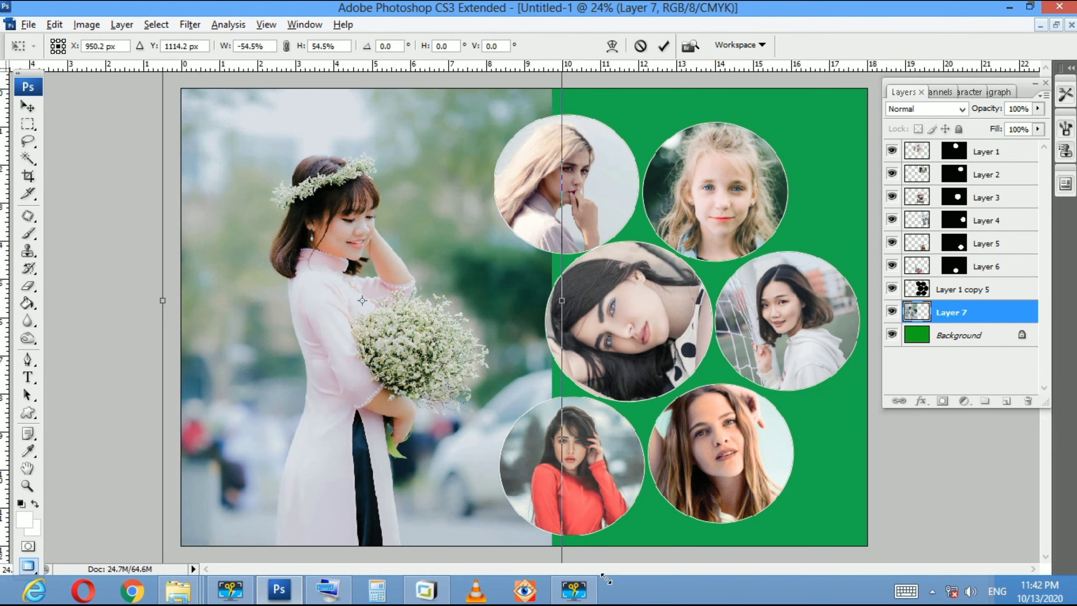
pyautogui.moveTo(443, 332); pyautogui.dragTo(417, 345)
pyautogui.press('Return')
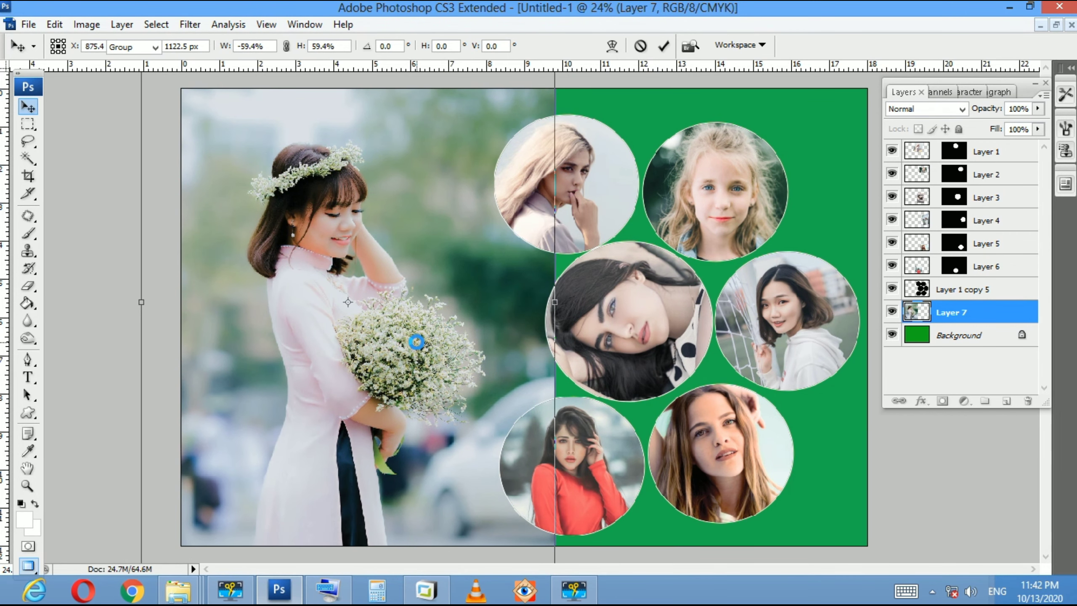
pyautogui.hotkey('ctrl', '-')
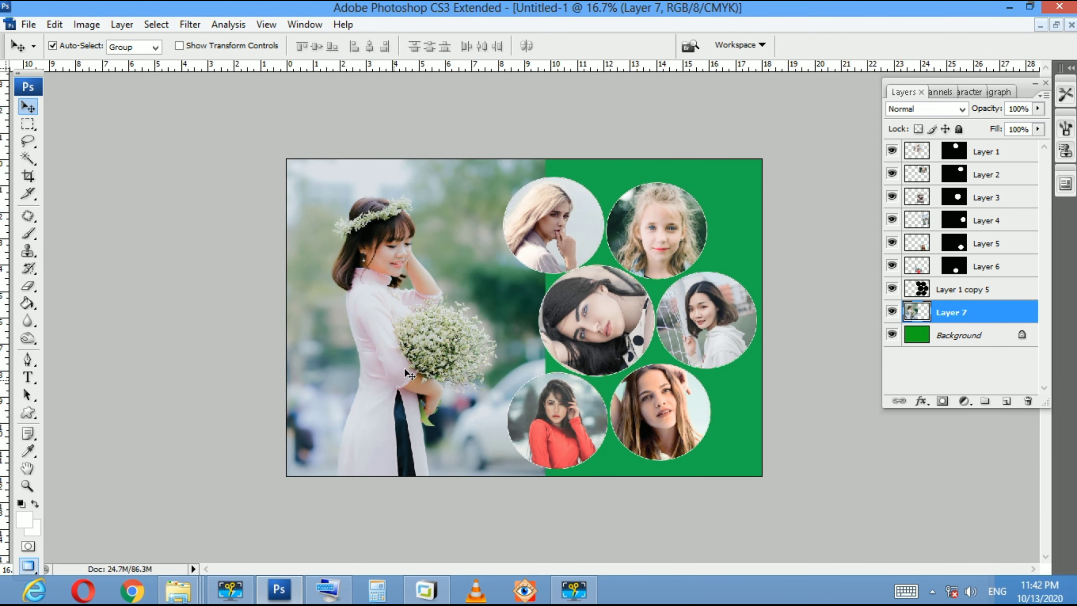
# Erase the flower-crown photo's hard right edge so it fades into the green background
pyautogui.press('e')
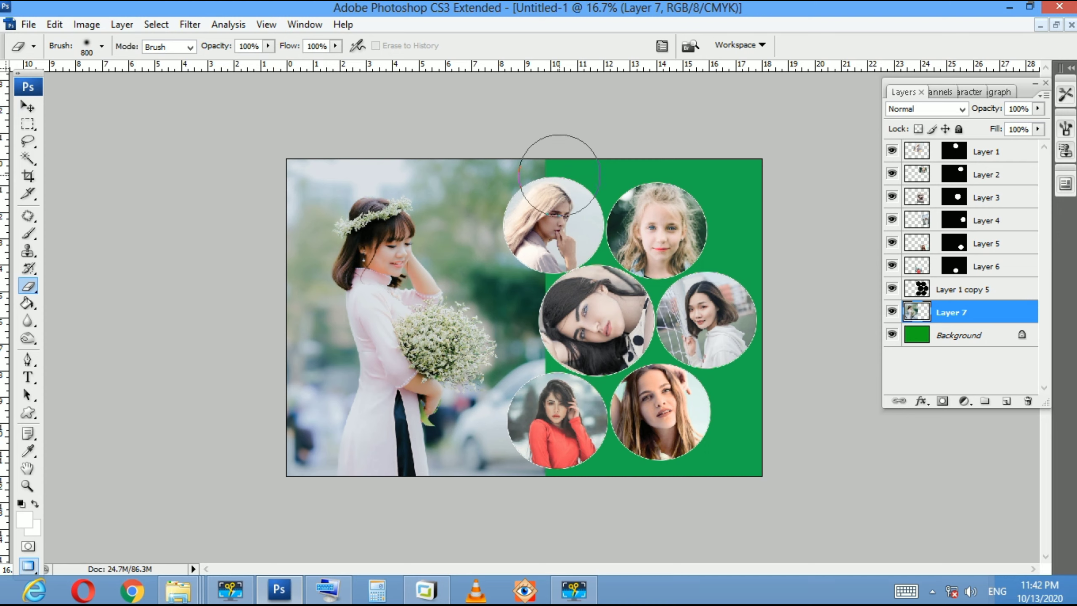
pyautogui.moveTo(552, 153); pyautogui.dragTo(570, 369)
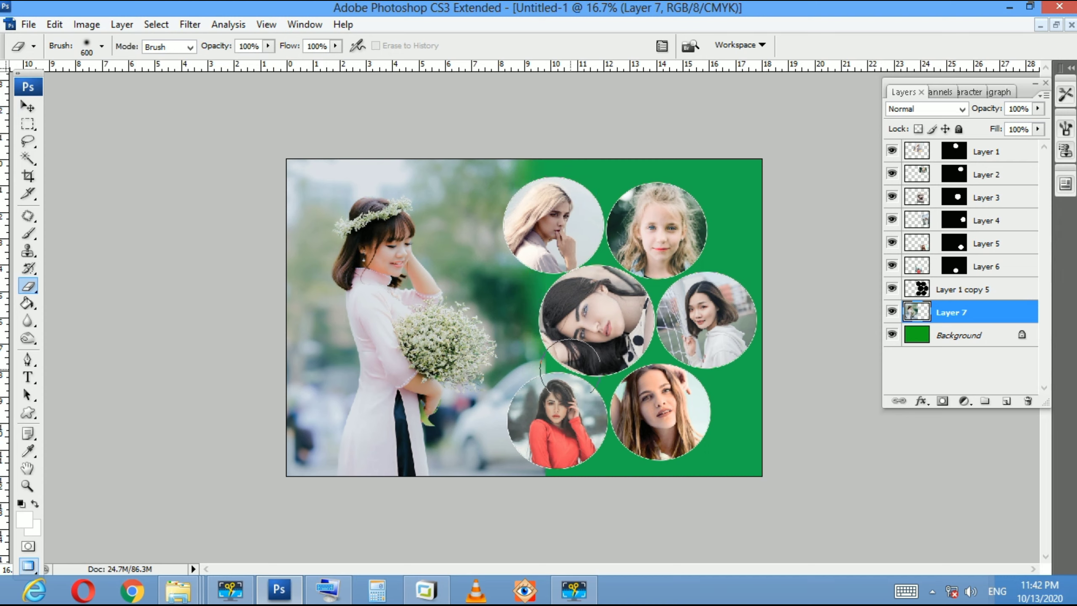
pyautogui.moveTo(587, 326); pyautogui.dragTo(548, 481)
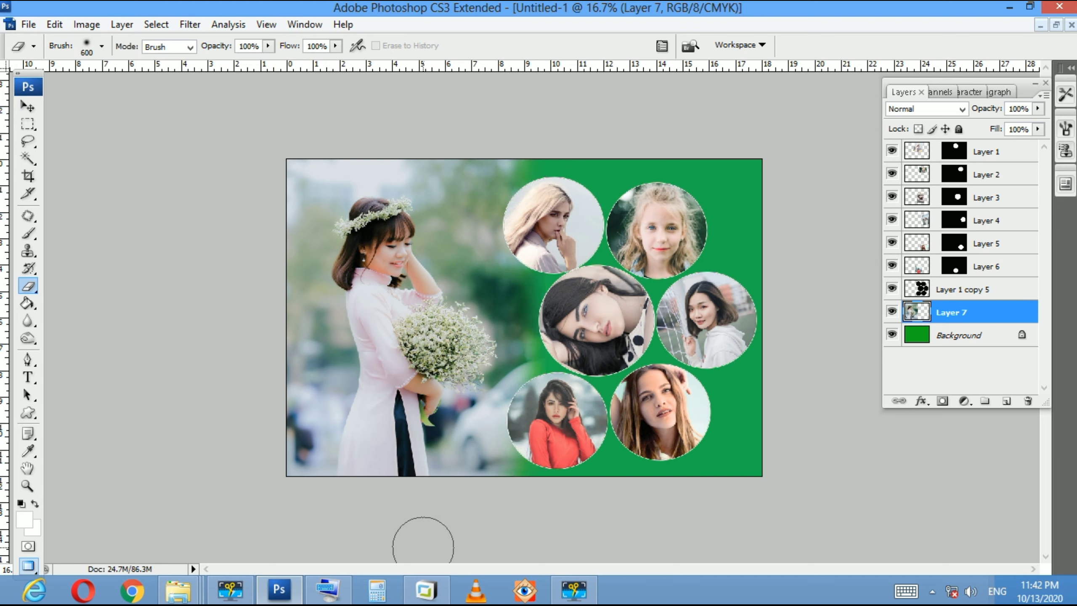
# Nudge the flower-crown photo on Layer 7 slightly right and down
pyautogui.press('v')
pyautogui.moveTo(458, 387); pyautogui.dragTo(447, 387)
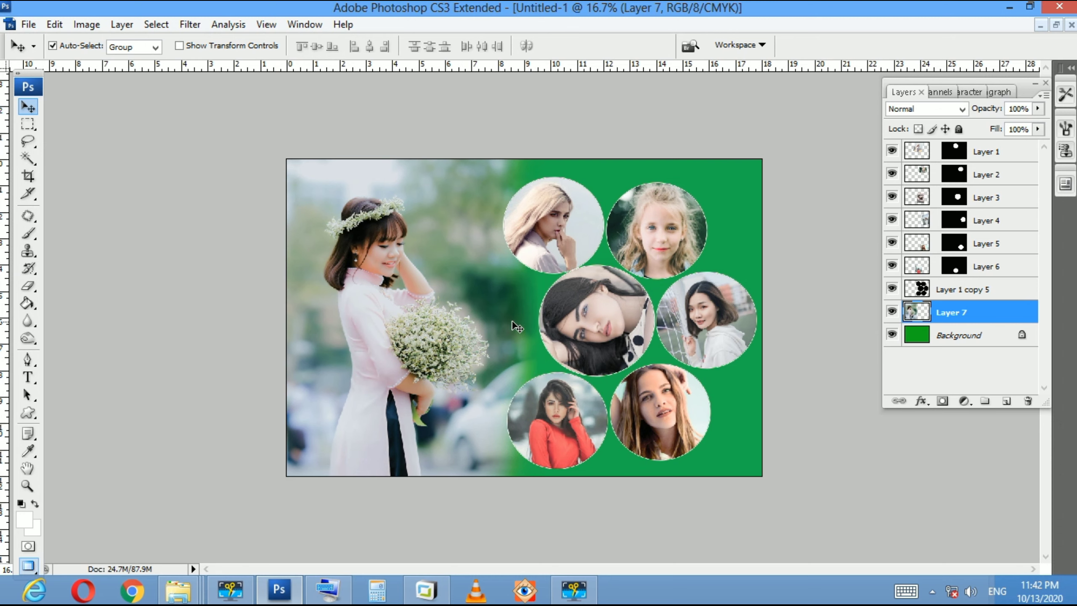
pyautogui.moveTo(437, 329); pyautogui.dragTo(439, 334)
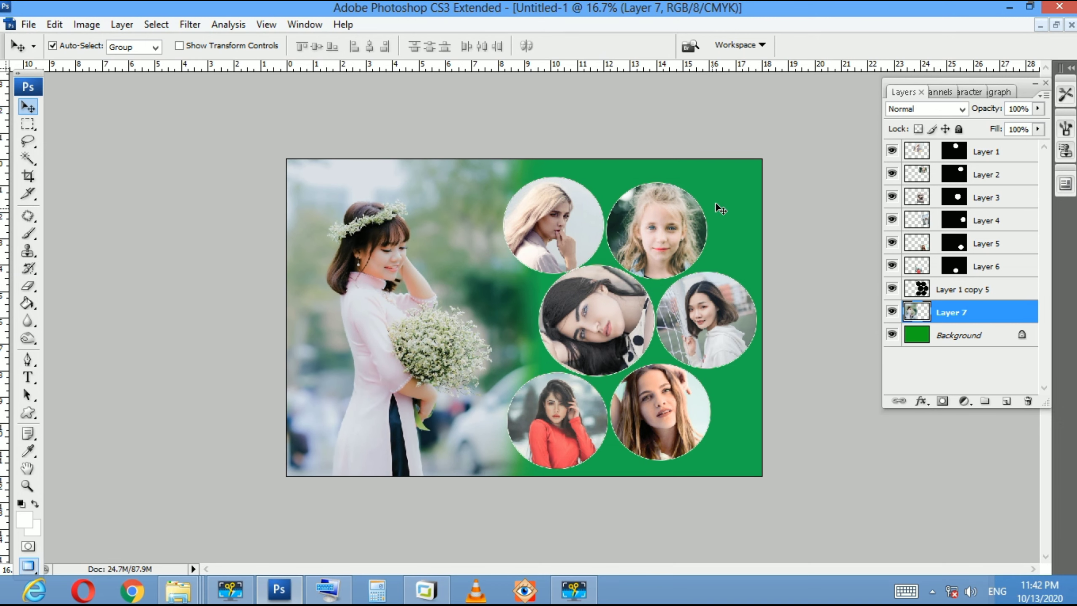
# Fill the bright green Background layer with muted grey-green using the Paint Bucket
pyautogui.rightClick(725, 189)
pyautogui.click(744, 203)
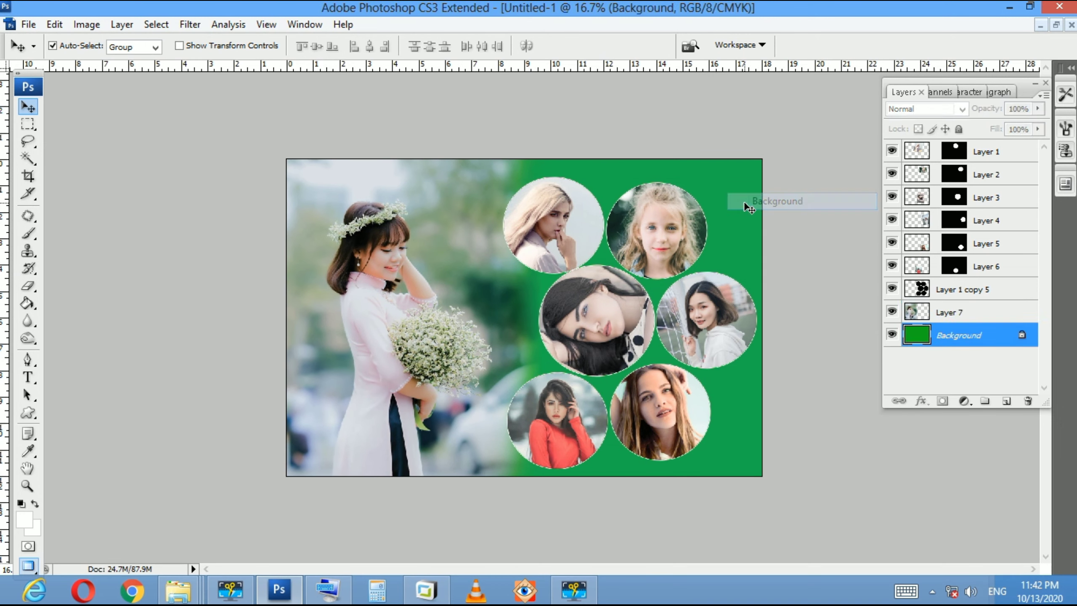
pyautogui.press('g')
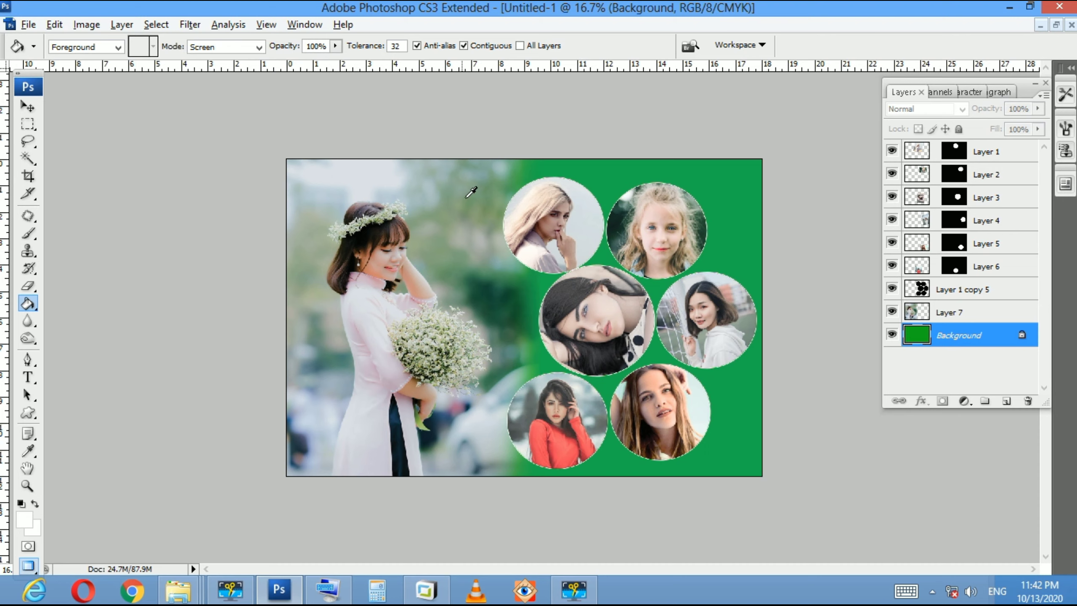
pyautogui.click(485, 193)
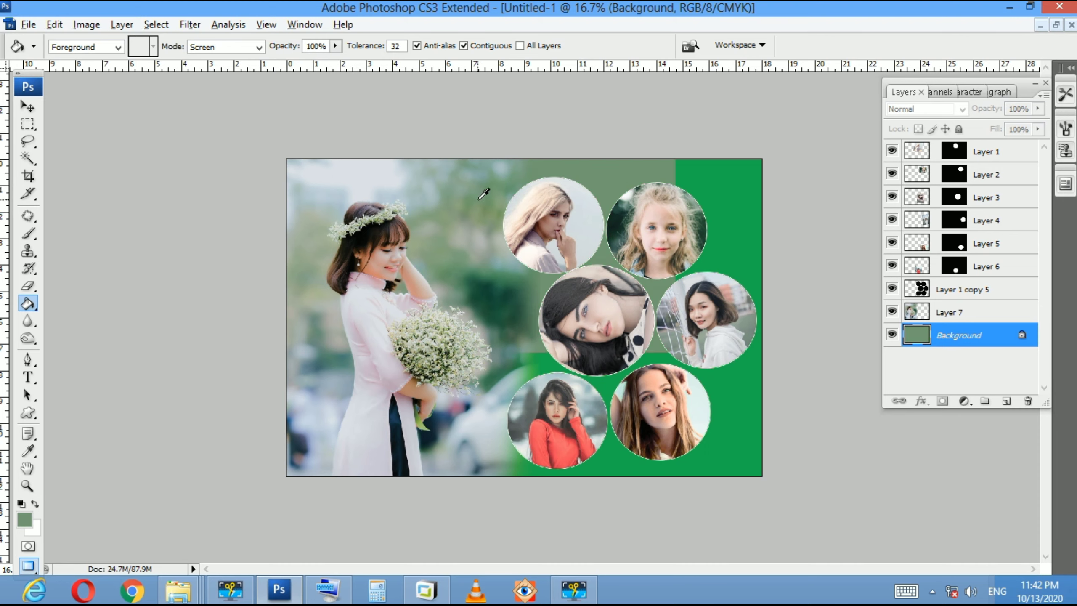
# Fit the whole image on screen to review the recoloured background
pyautogui.press('z')
pyautogui.rightClick(498, 256)
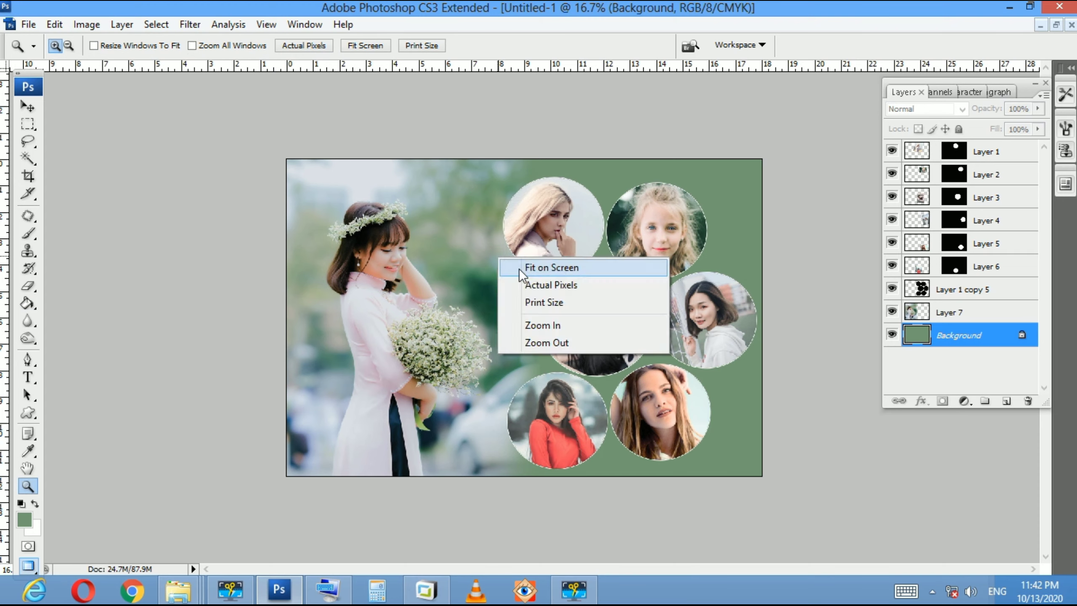
pyautogui.click(518, 268)
pyautogui.press('v')
pyautogui.press('z')
pyautogui.rightClick(345, 302)
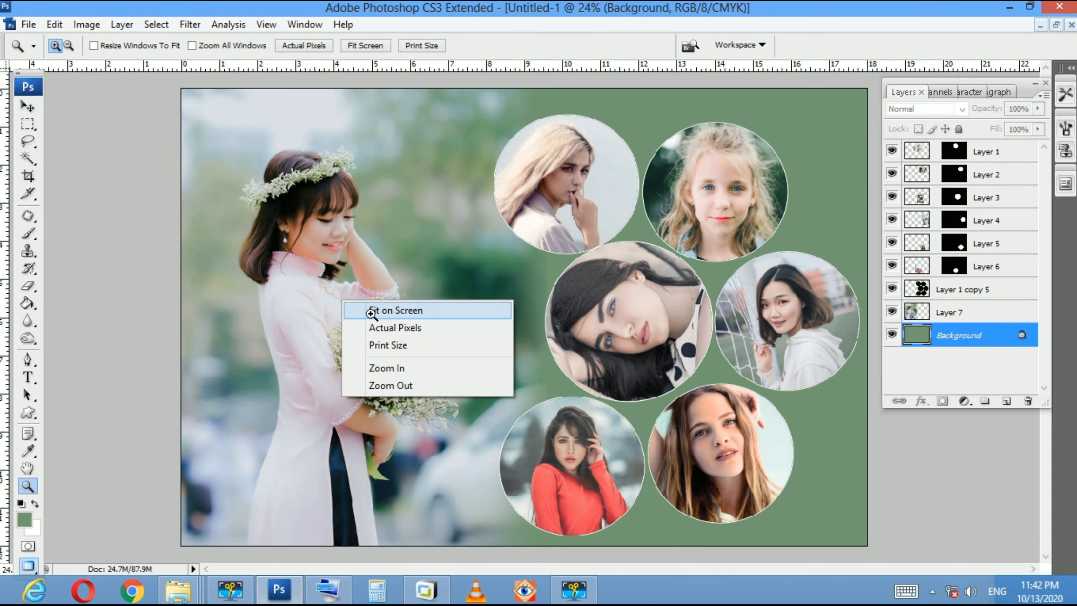
pyautogui.click(361, 308)
pyautogui.press('v')
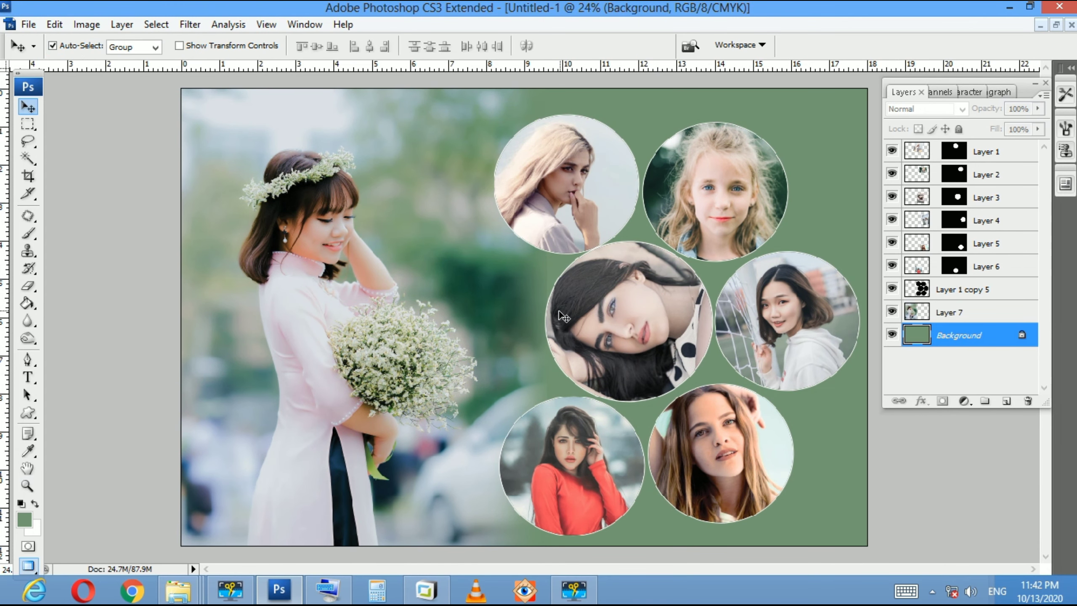
# Make Layer 7 active, fit the image on screen again, then clear the layer selection
pyautogui.click(422, 290)
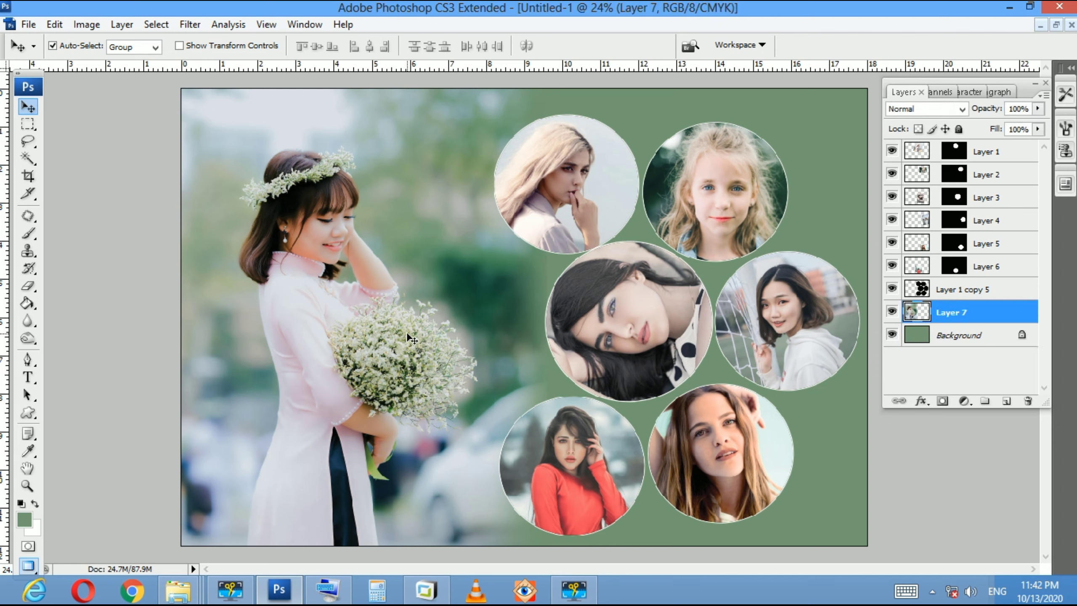
pyautogui.press('z')
pyautogui.rightClick(383, 257)
pyautogui.click(424, 265)
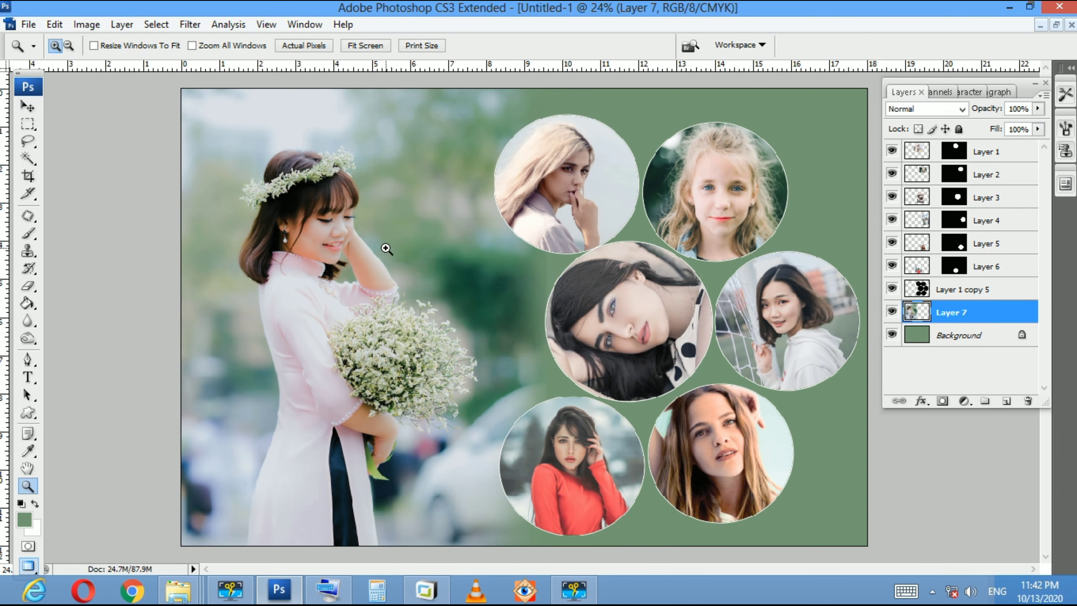
pyautogui.rightClick(381, 250)
pyautogui.click(441, 259)
pyautogui.press('v')
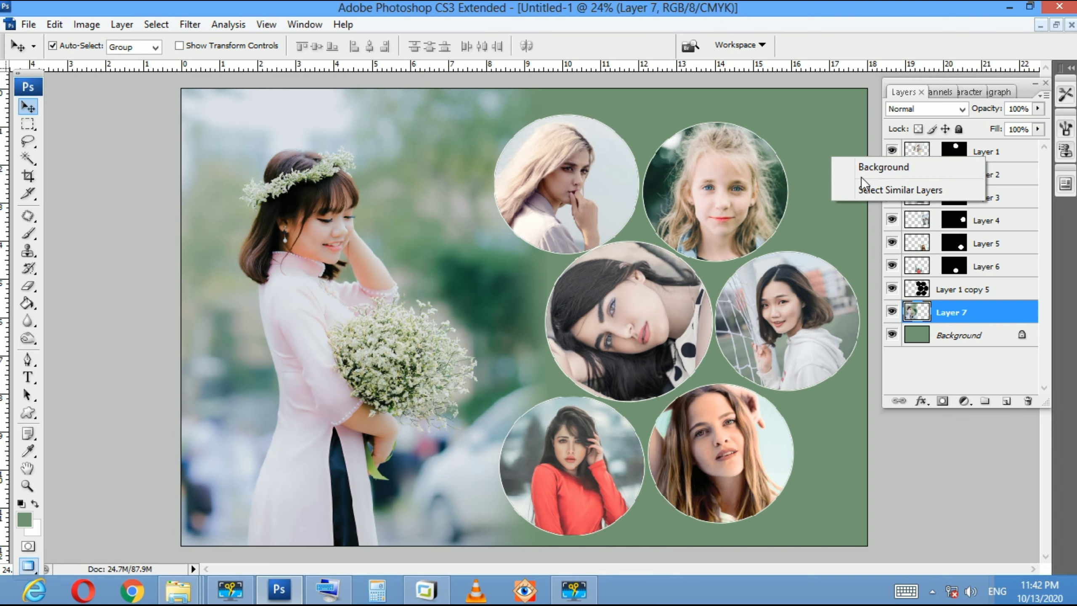
pyautogui.click(811, 163)
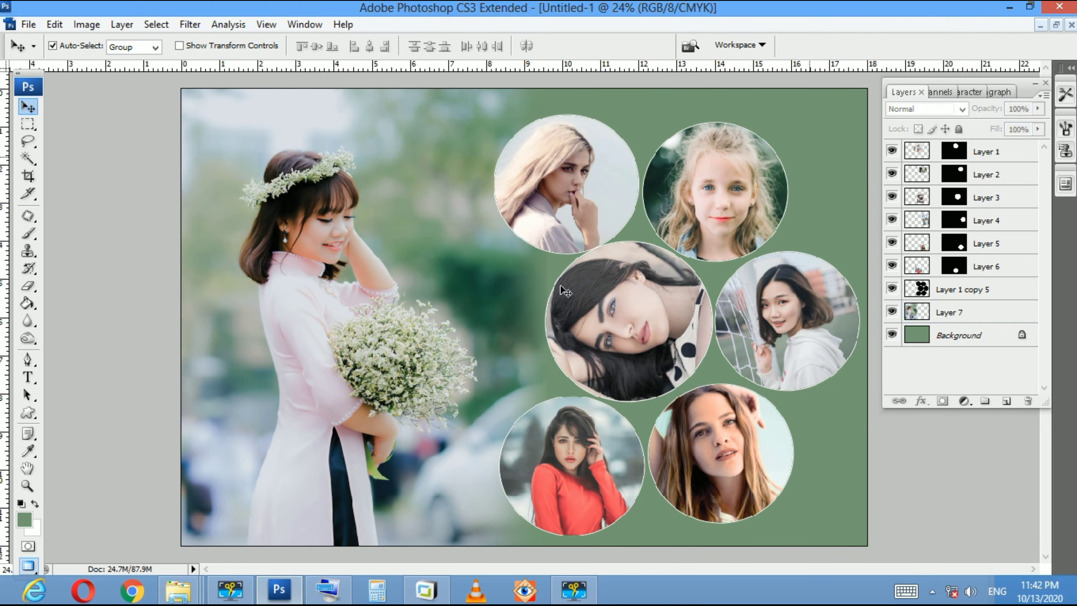
# Drag the child-in-park photo from Explorer's 'new' folder into Photoshop
pyautogui.click(180, 596)
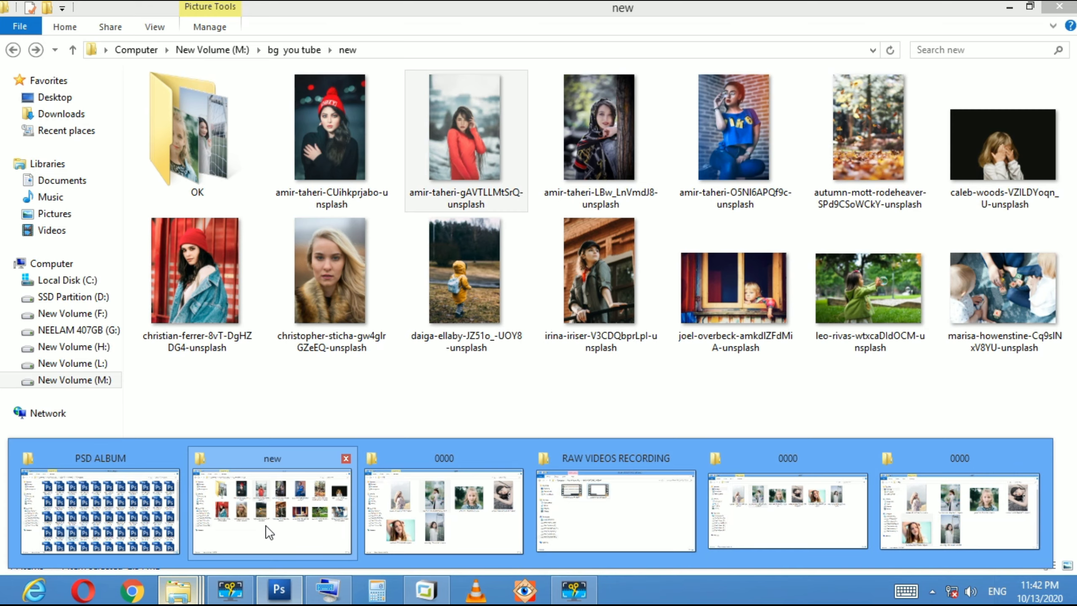
pyautogui.click(266, 525)
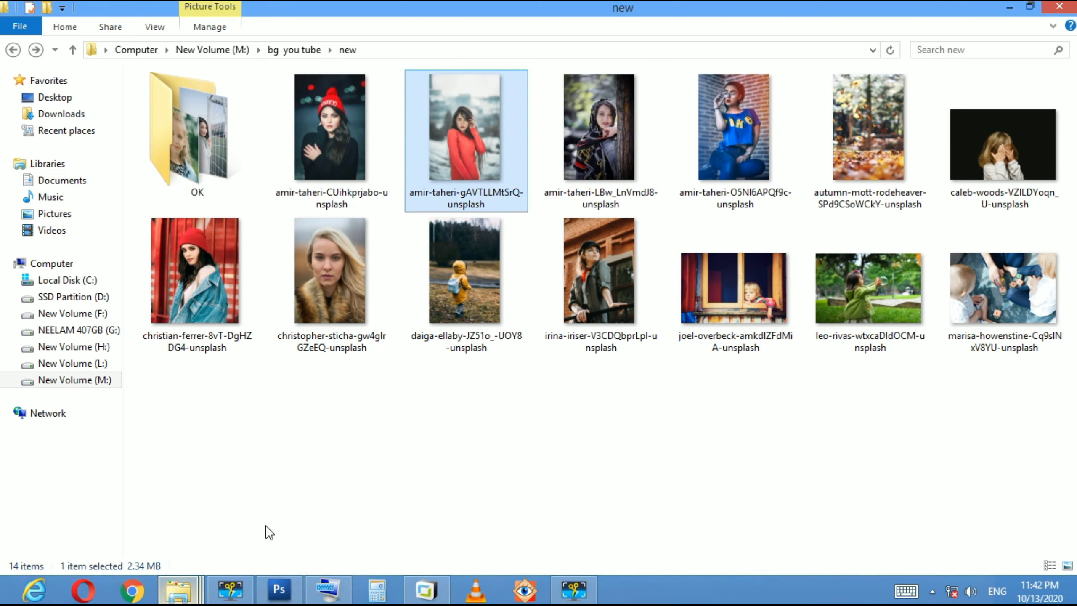
pyautogui.moveTo(824, 309); pyautogui.dragTo(607, 224)
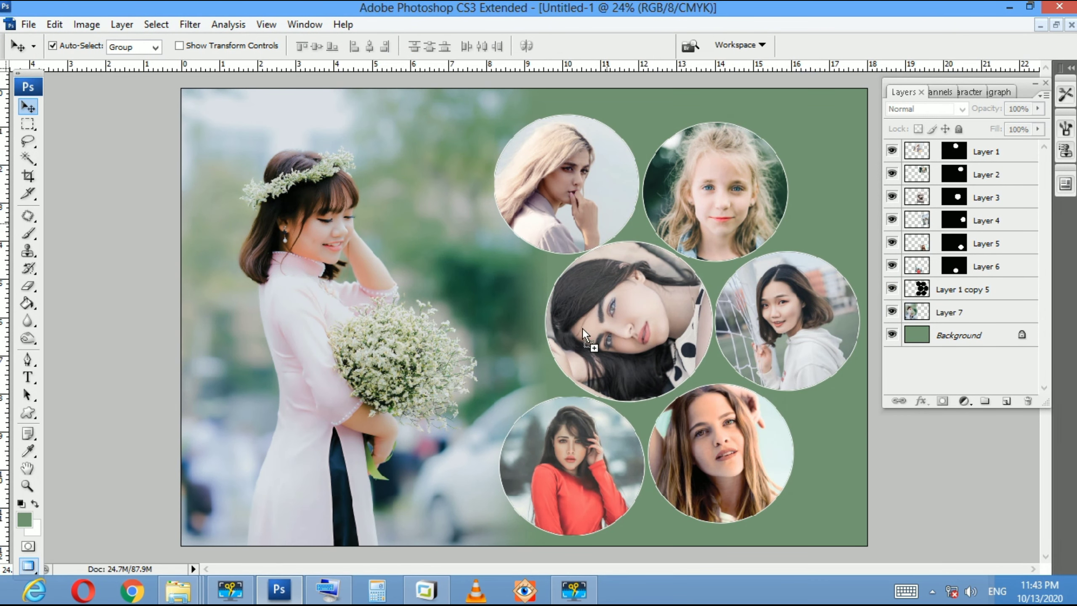
pyautogui.moveTo(583, 335); pyautogui.dragTo(576, 326)
# Copy the whole park photo and close its document without saving
pyautogui.press('z')
pyautogui.click(573, 322)
pyautogui.hotkey('ctrl', 'w')
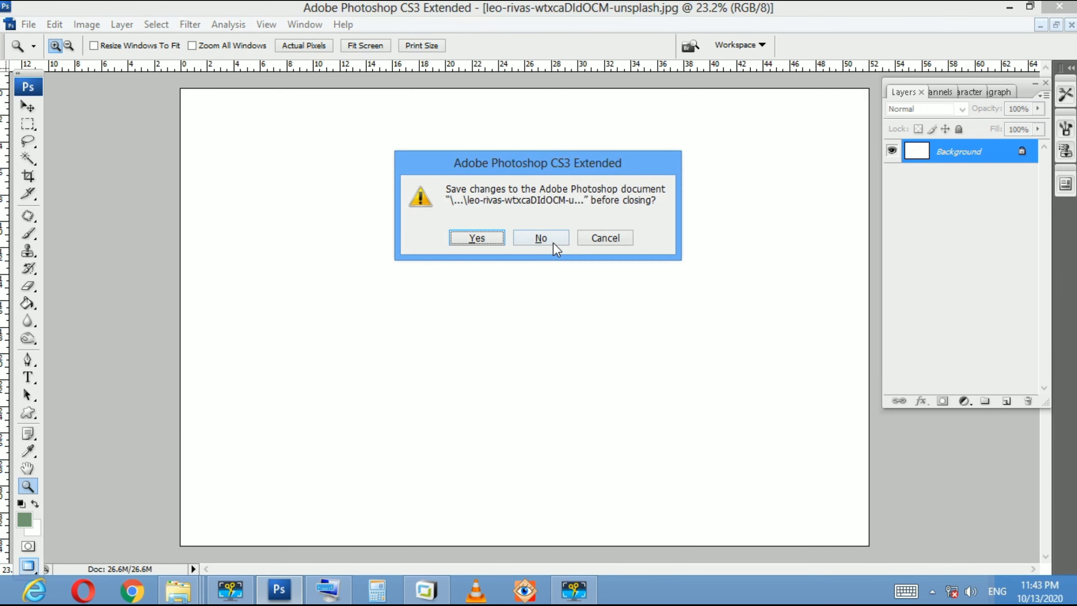
pyautogui.click(553, 244)
pyautogui.press('Tab')
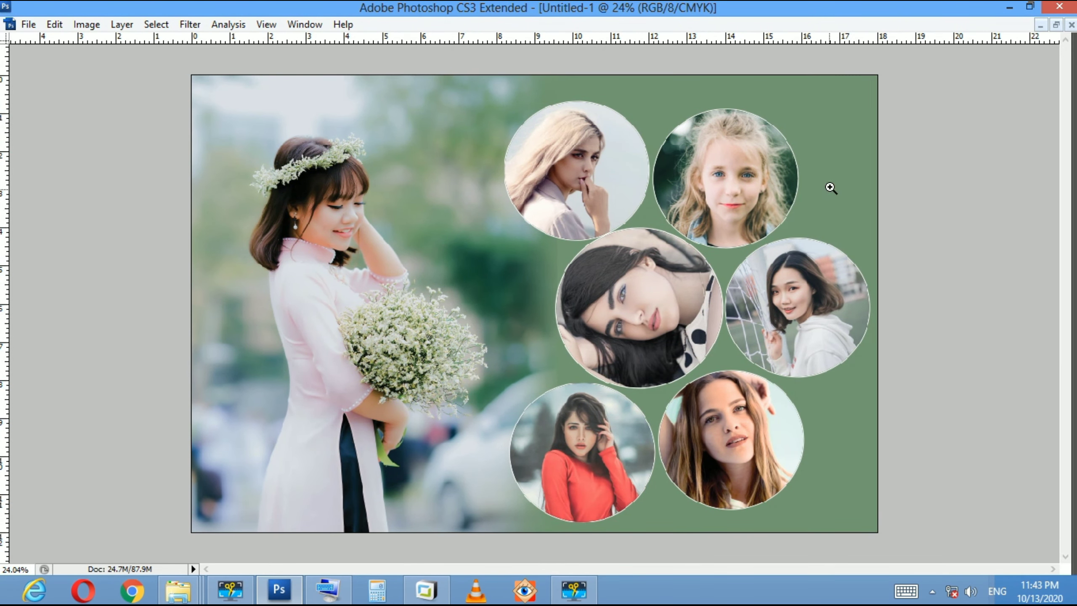
# Paste the park photo above the Background layer, behind the circles, and shift it to cover the canvas
pyautogui.hotkey('ctrl', 'v')
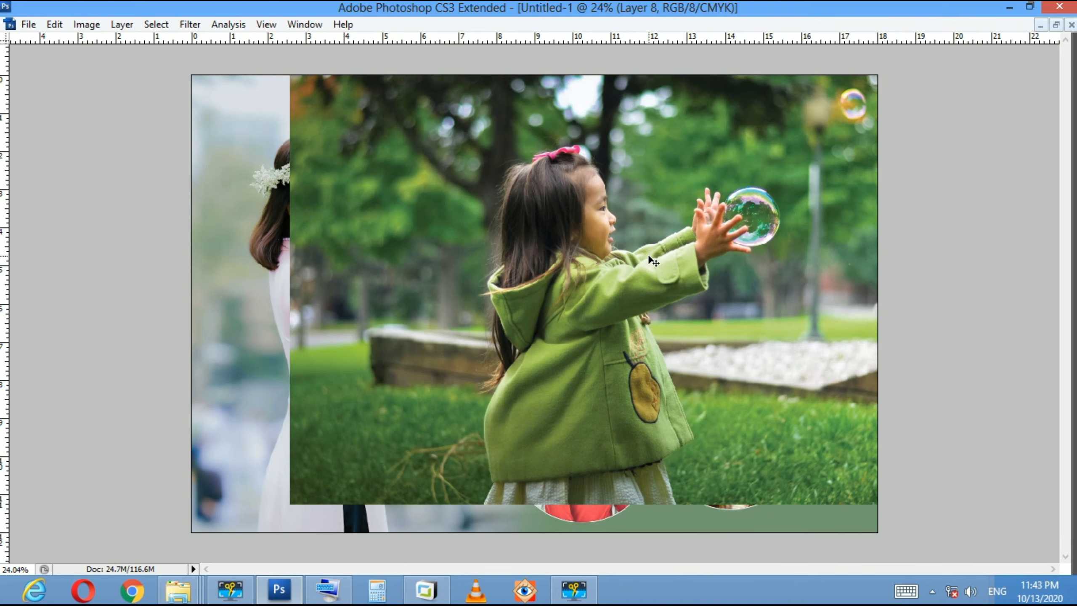
pyautogui.hotkey('ctrl', 'z')
pyautogui.rightClick(770, 90)
pyautogui.click(797, 98)
pyautogui.hotkey('ctrl', 'v')
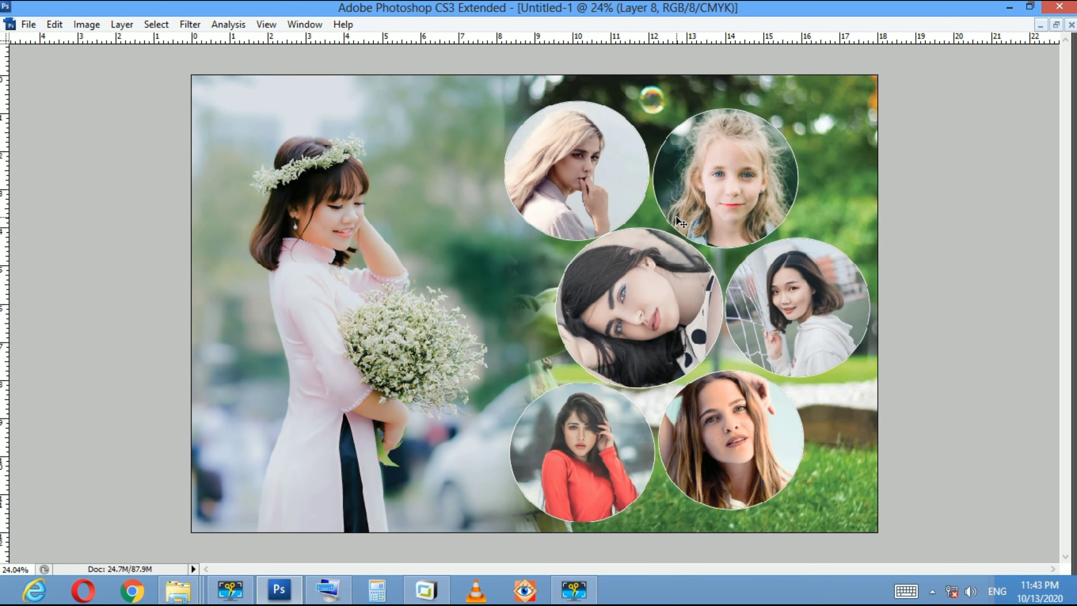
pyautogui.hotkey('ctrl', 't')
pyautogui.moveTo(814, 184); pyautogui.dragTo(825, 181)
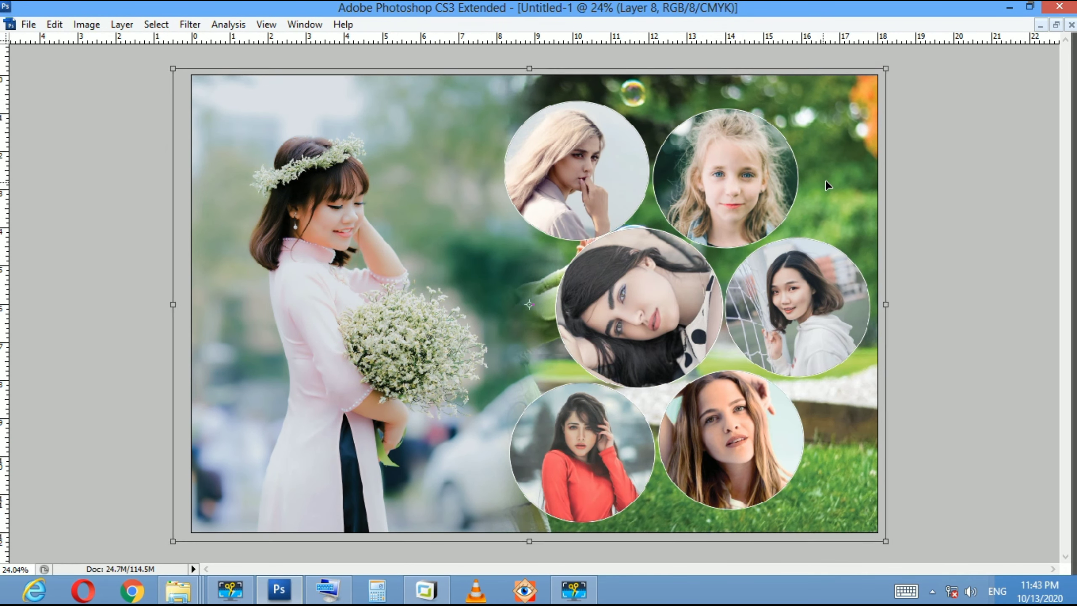
pyautogui.press('Return')
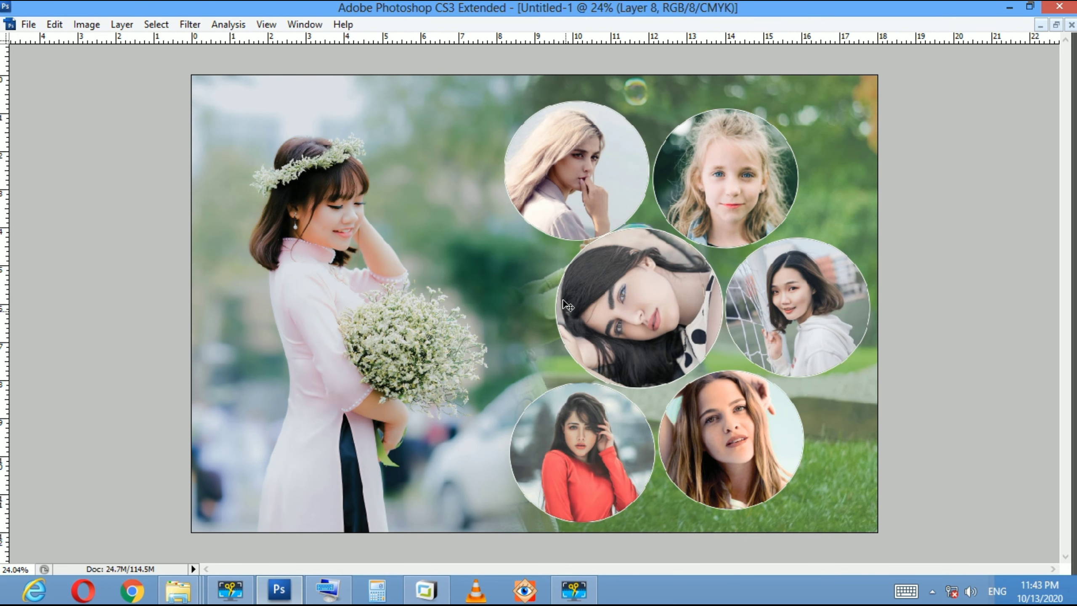
# Undo an accidental move of the woman photo and fit the whole collage on screen
pyautogui.moveTo(554, 278); pyautogui.dragTo(553, 288)
pyautogui.hotkey('ctrl', 'z')
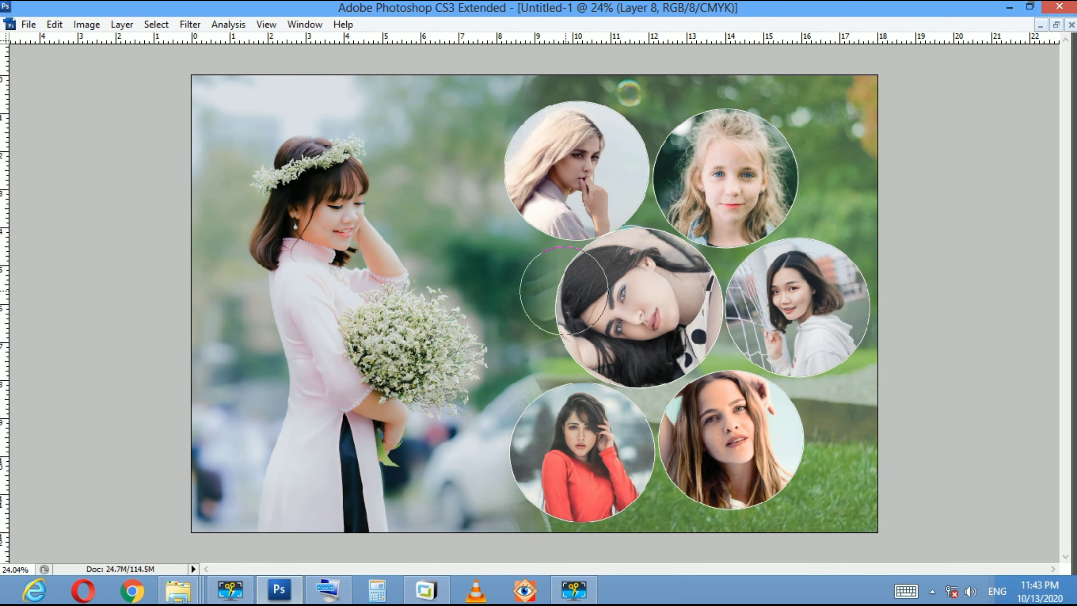
pyautogui.rightClick(750, 368)
pyautogui.click(808, 383)
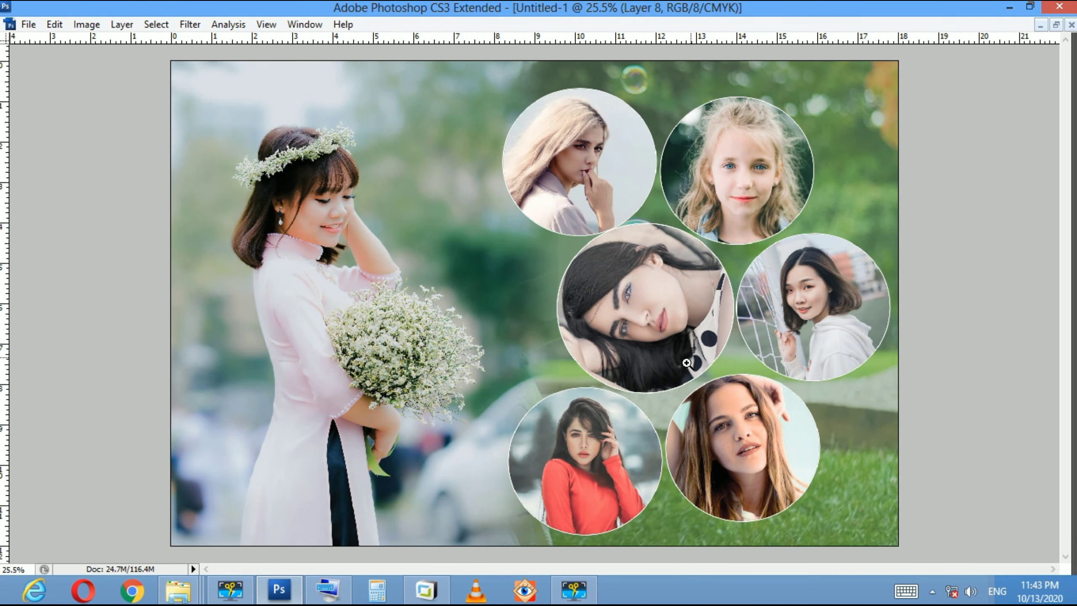
# Scale up the Layer 7 flower-crown photo and rotate it slightly counter-clockwise
pyautogui.hotkey('ctrl', '-')
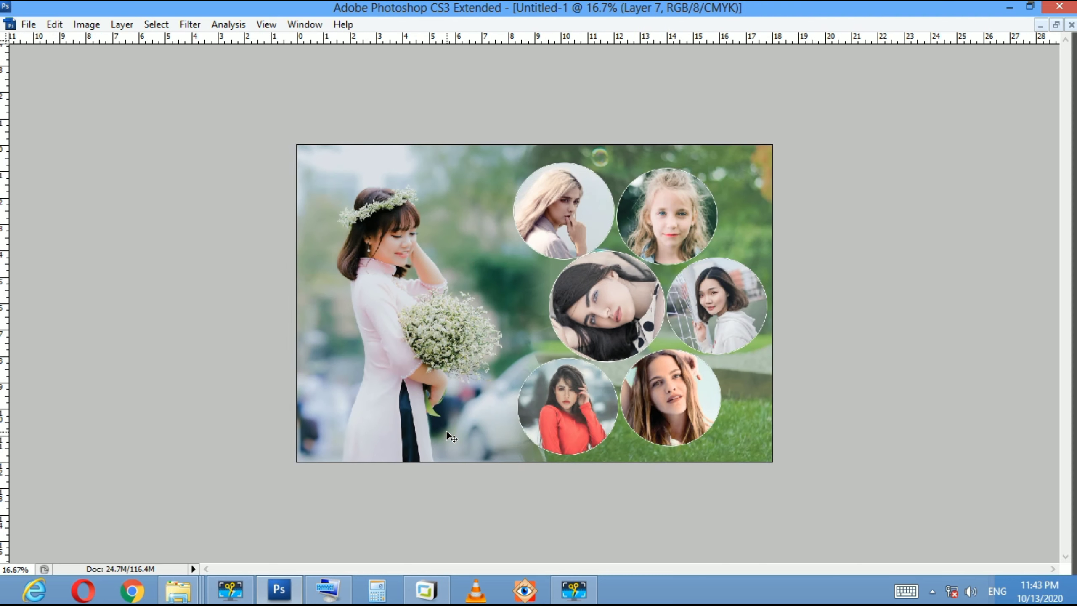
pyautogui.hotkey('ctrl', 't')
pyautogui.moveTo(553, 512); pyautogui.dragTo(559, 526)
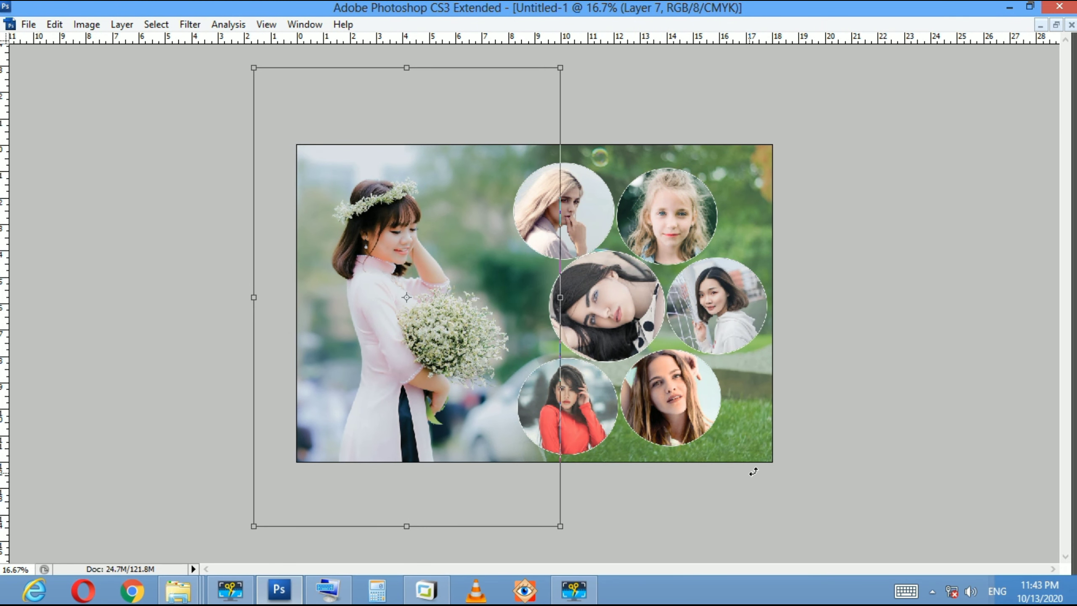
pyautogui.moveTo(752, 469); pyautogui.dragTo(764, 466)
pyautogui.press('Return')
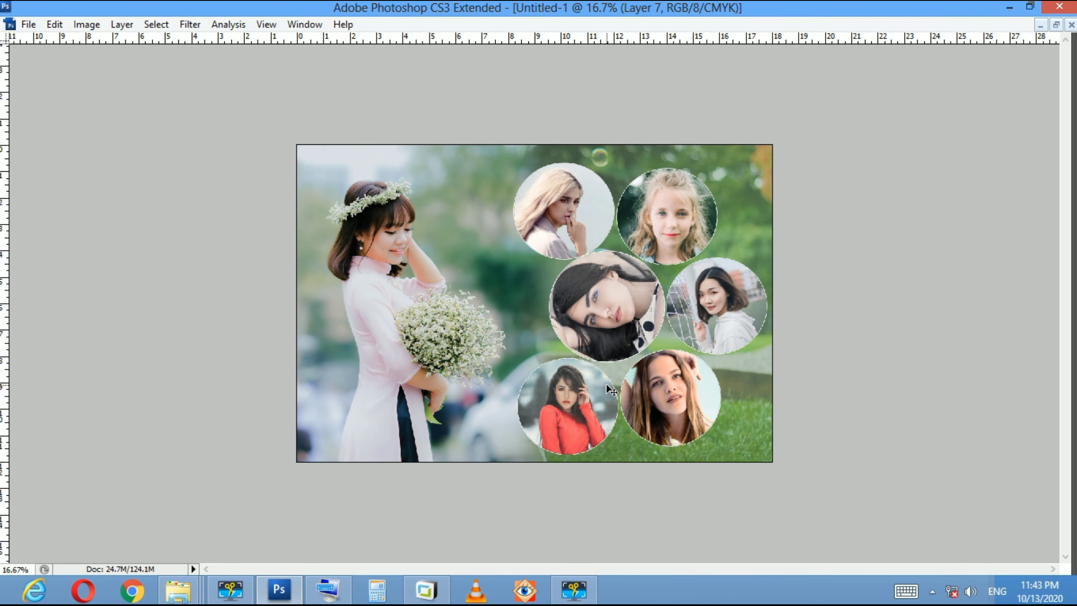
pyautogui.hotkey('ctrl', '0')
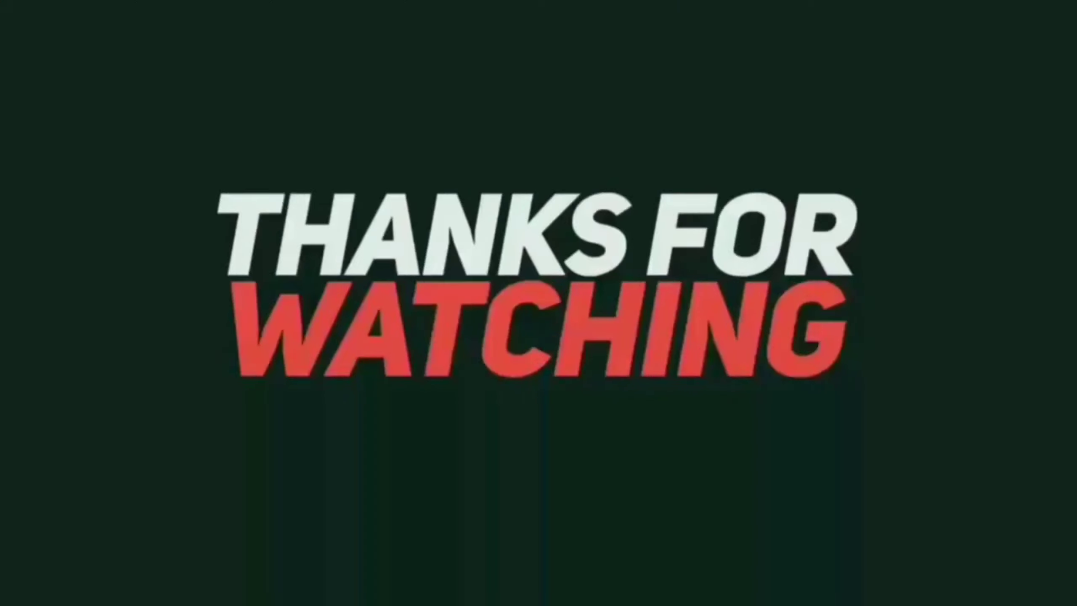